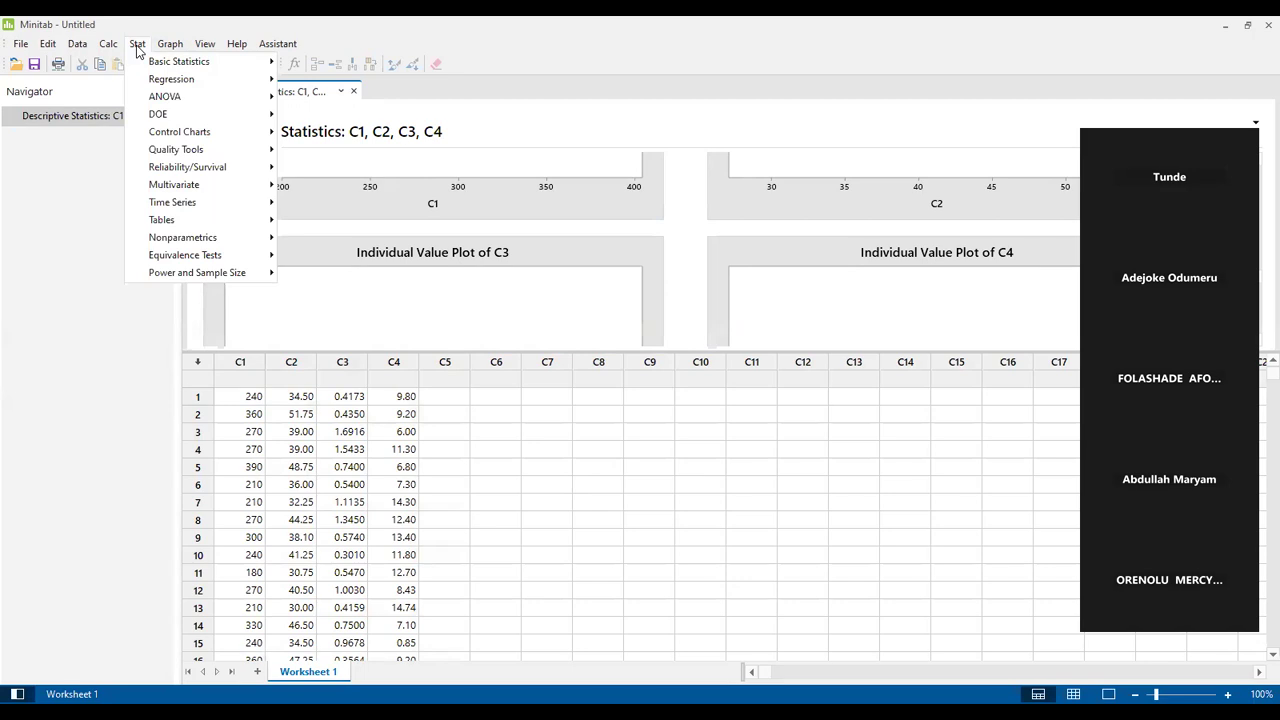
mouse_move(153, 84)
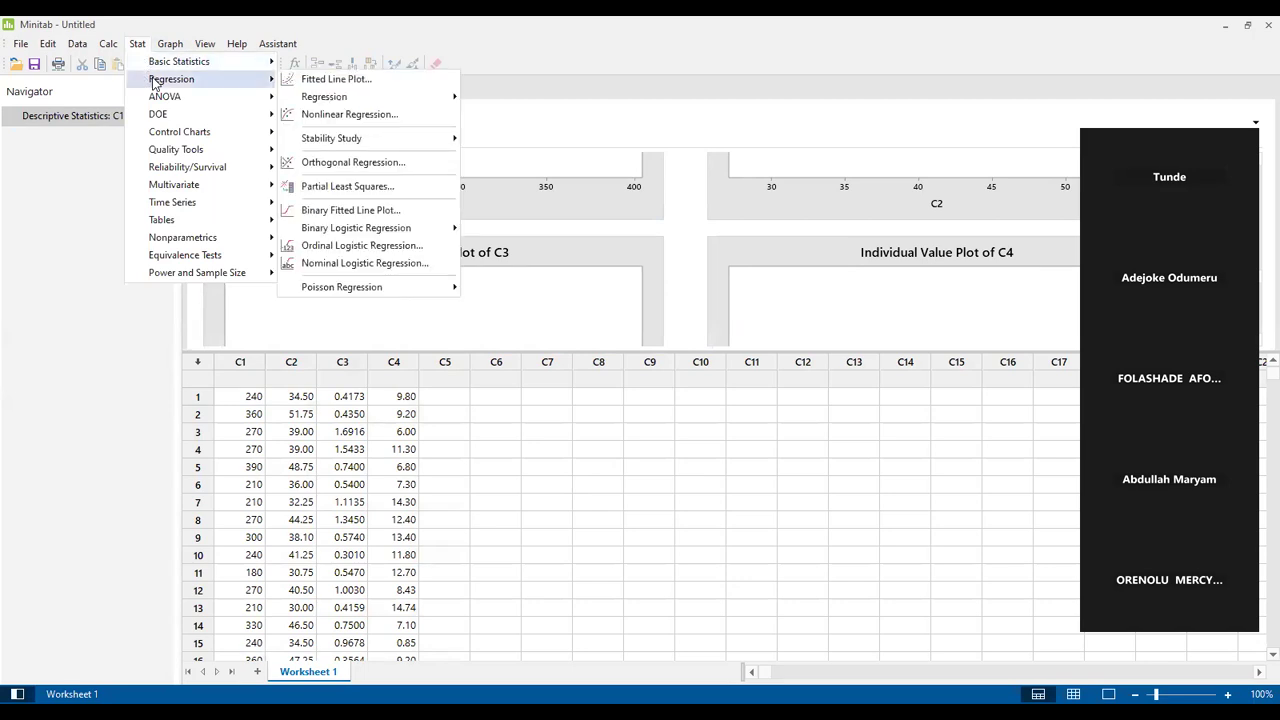
mouse_move(164, 119)
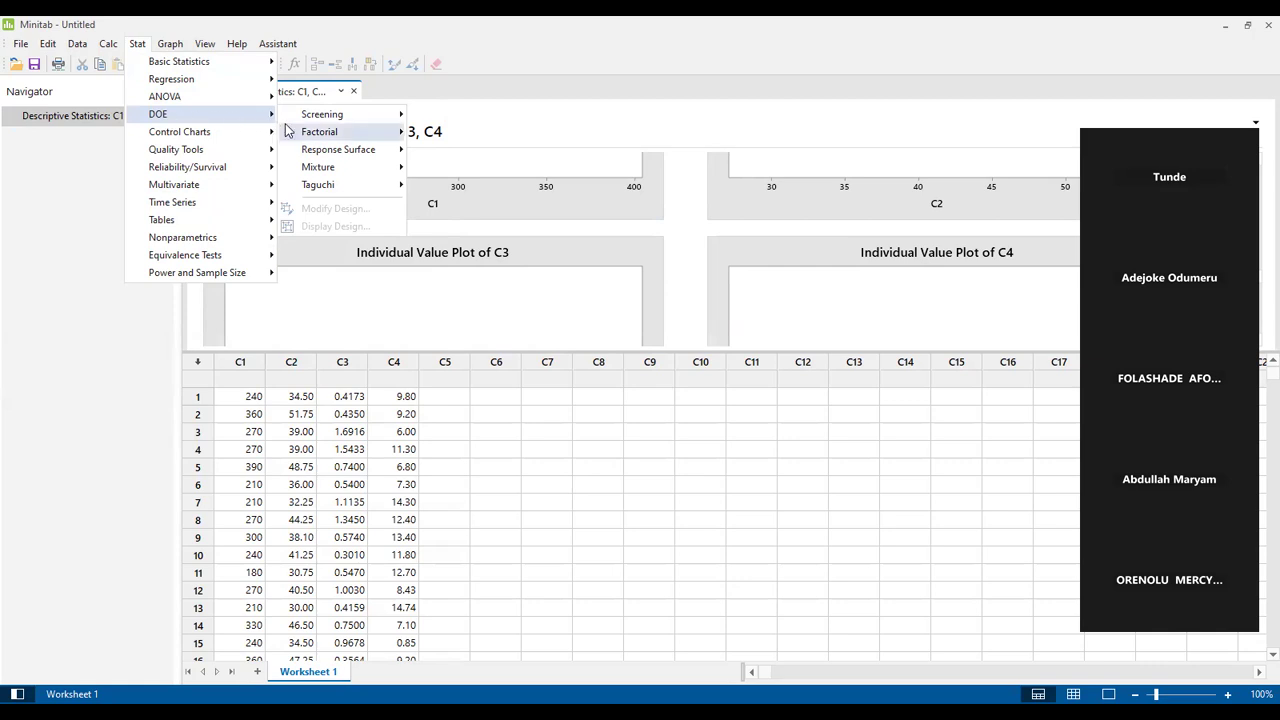
mouse_move(335, 155)
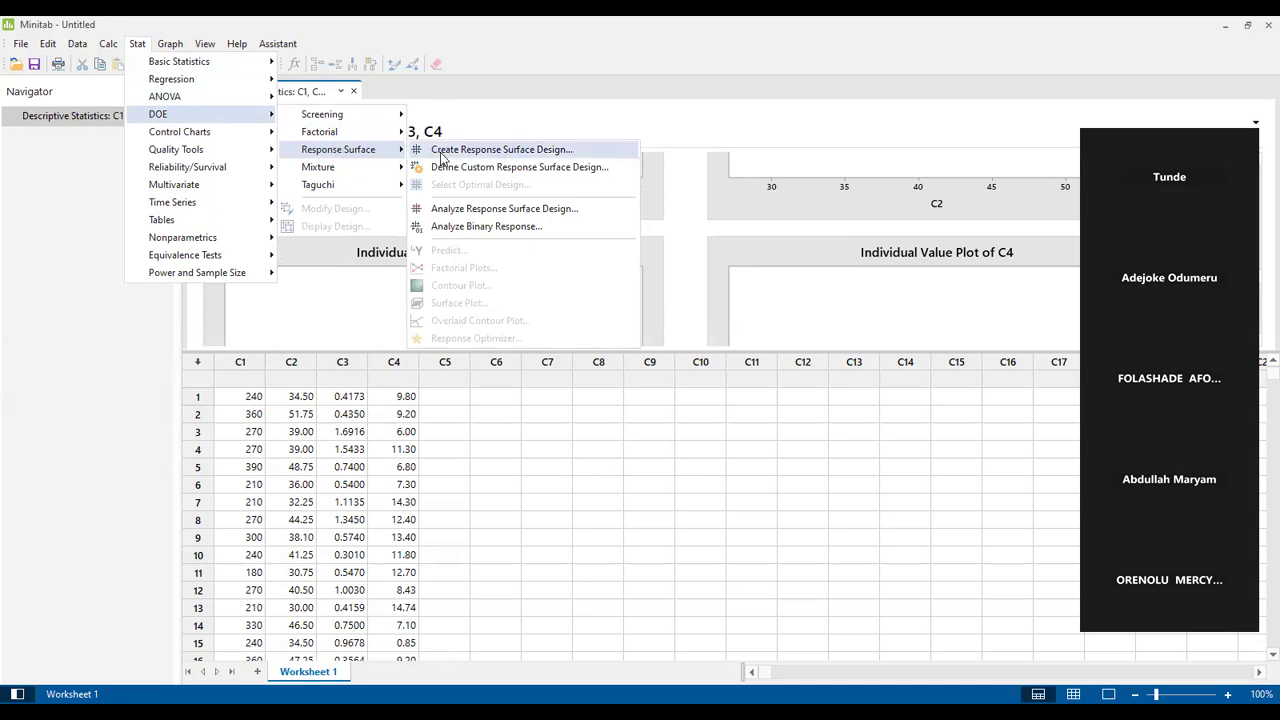
click(75, 334)
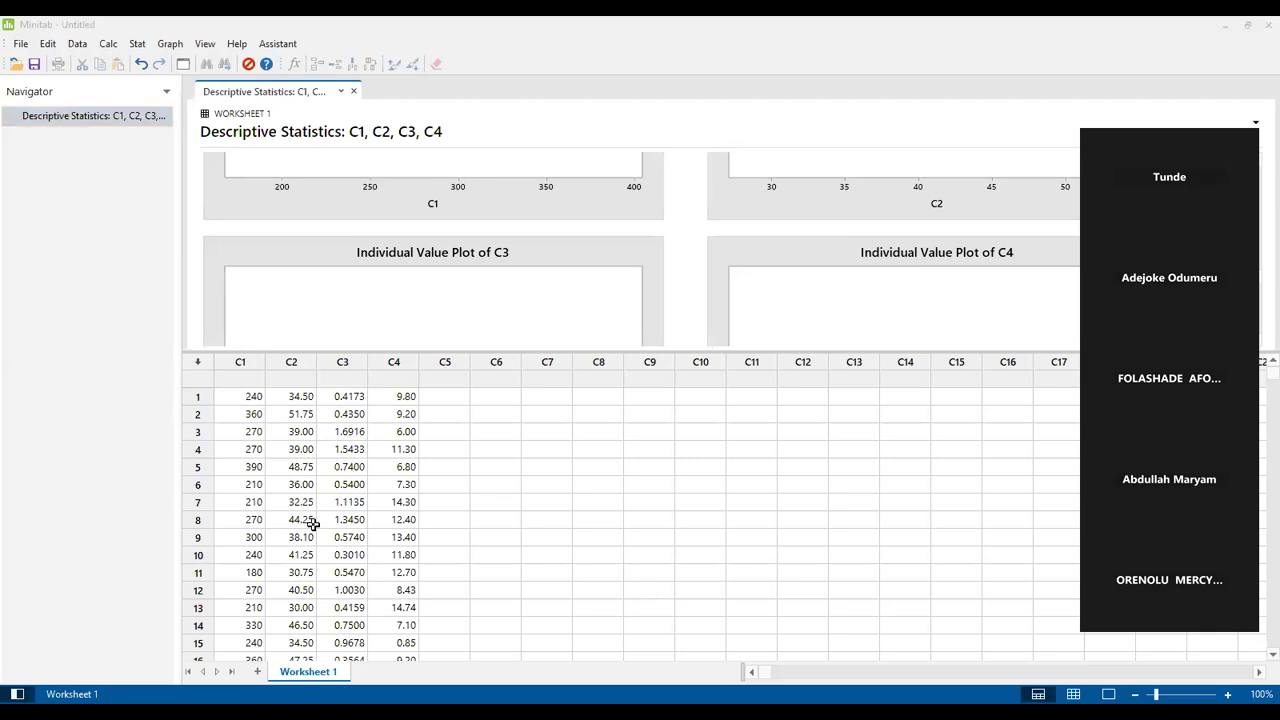
click(77, 251)
- Start a 2-level factorial design with default generators and 4 factors, and view the table of available designs
click(137, 44)
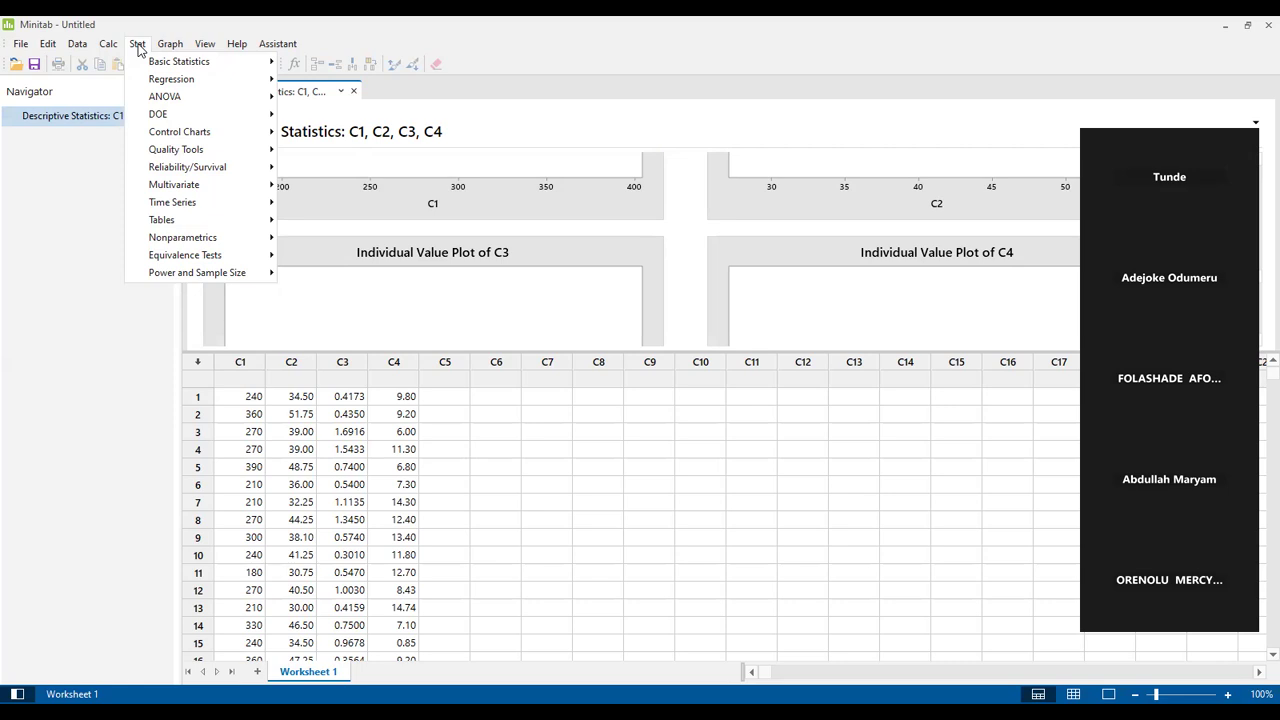
mouse_move(166, 47)
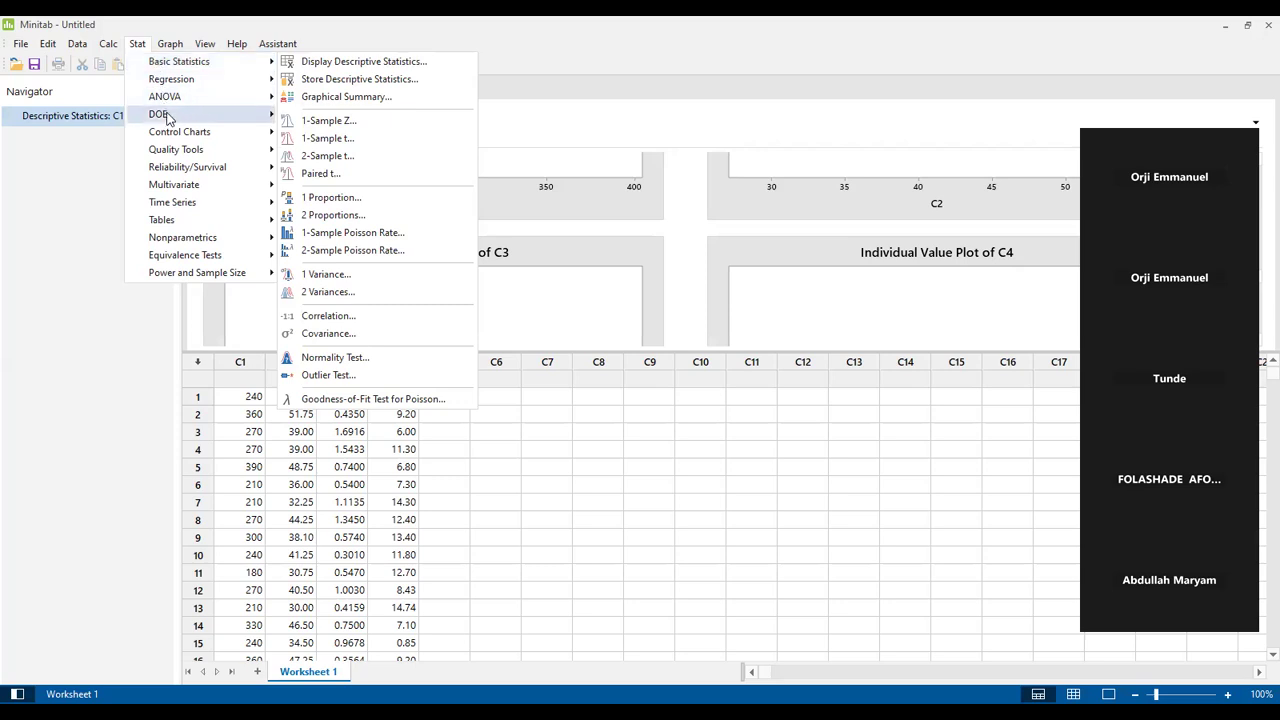
mouse_move(168, 118)
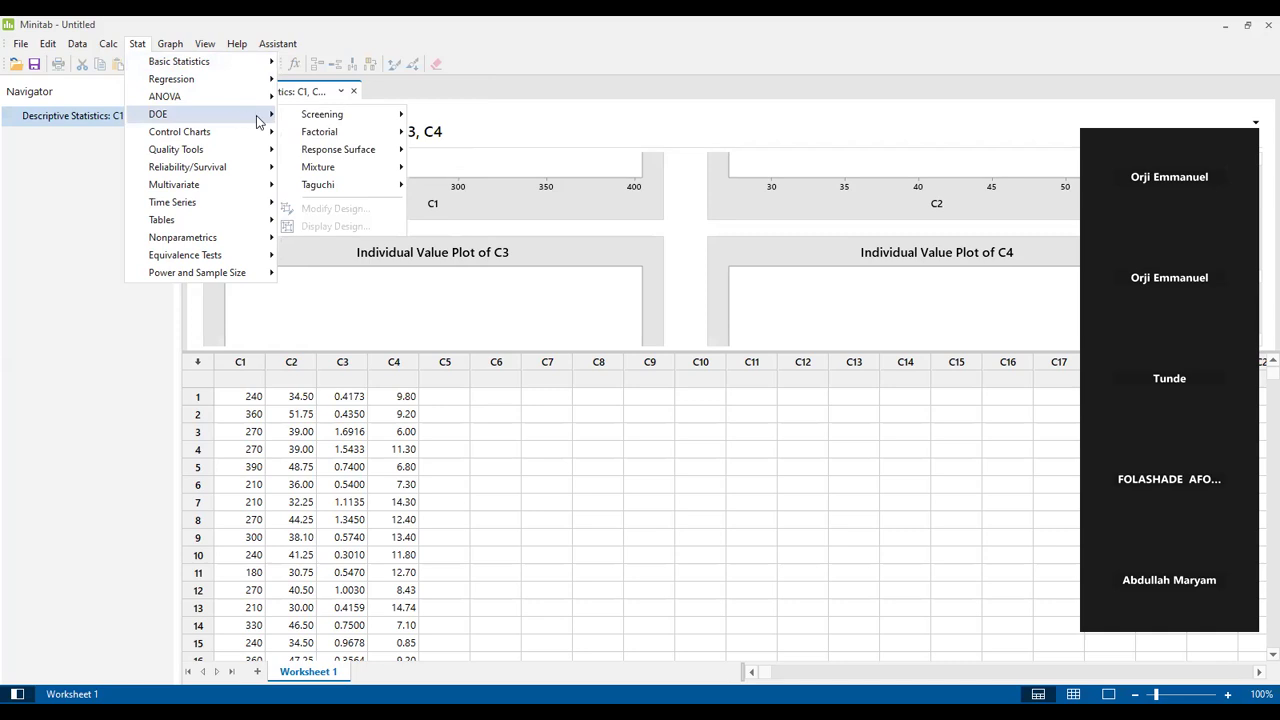
mouse_move(320, 138)
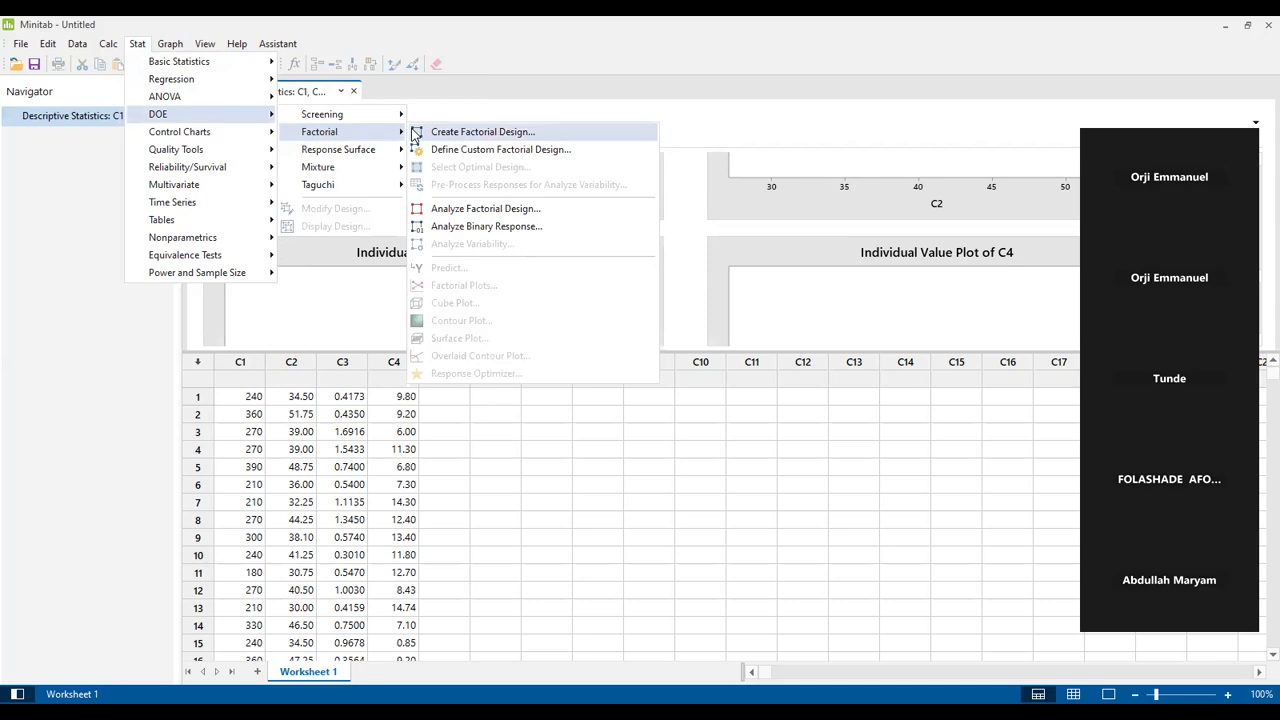
click(480, 134)
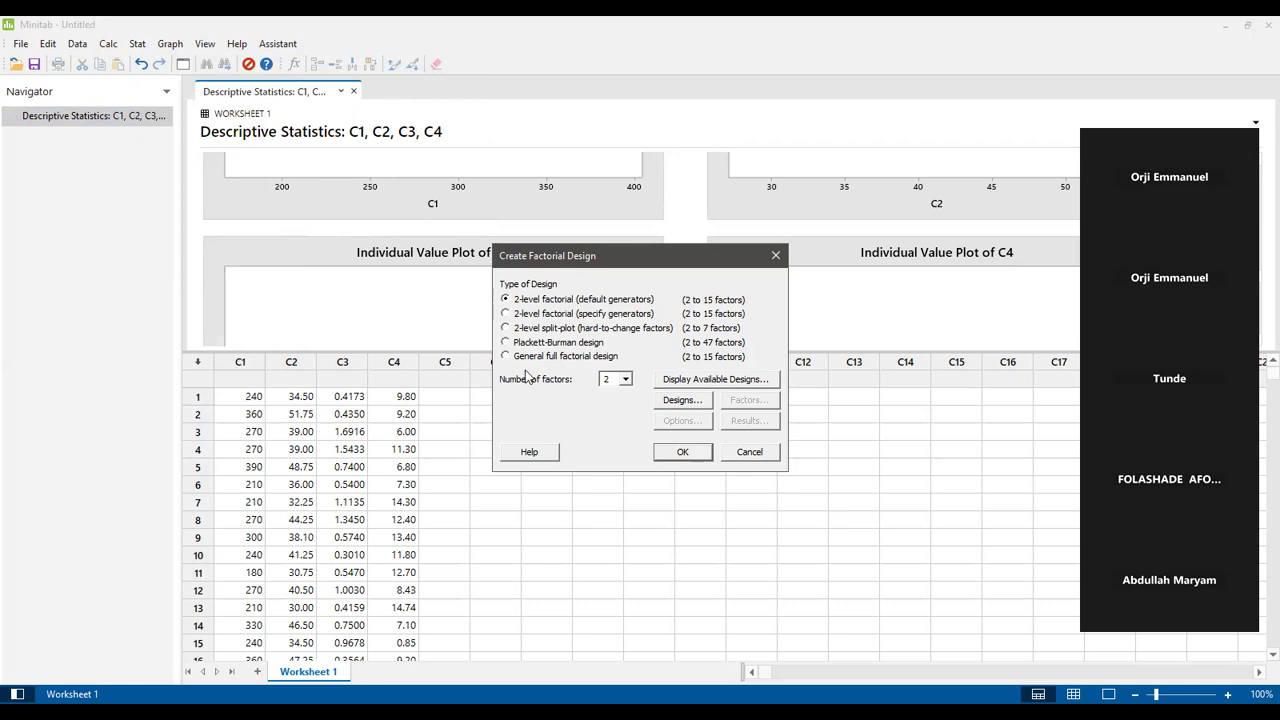
click(625, 380)
click(607, 404)
click(624, 380)
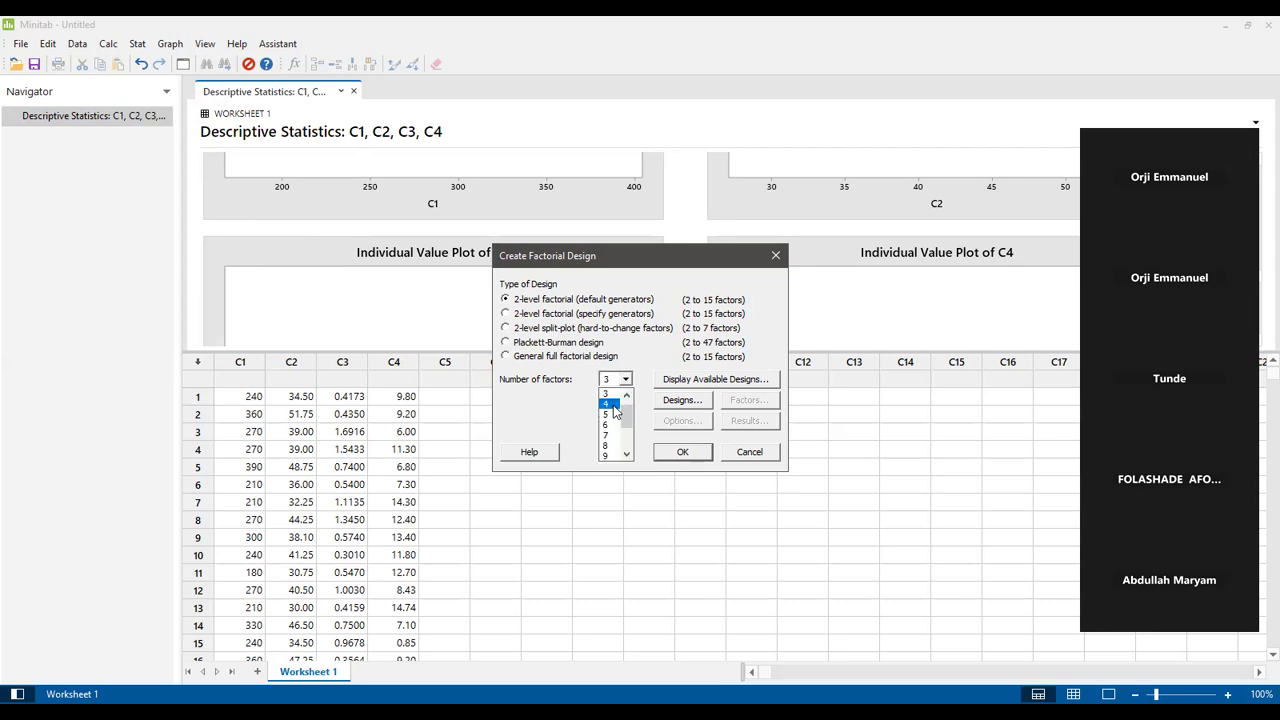
click(608, 404)
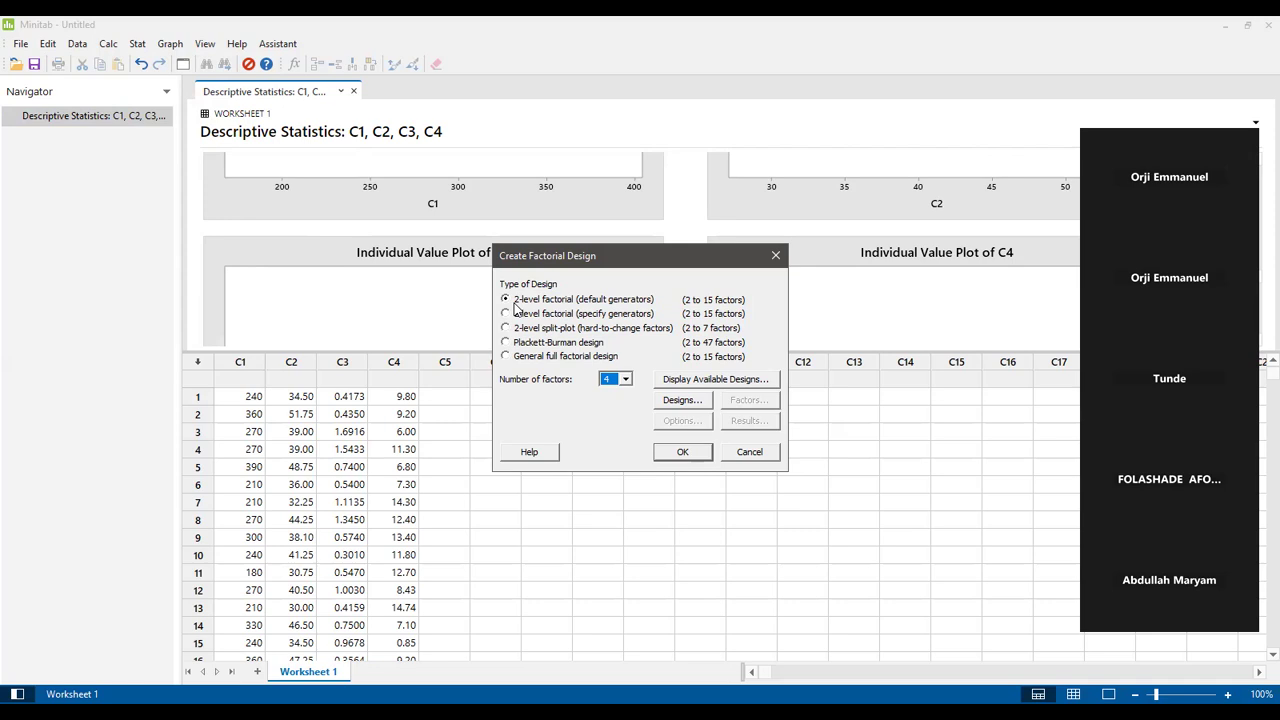
click(712, 381)
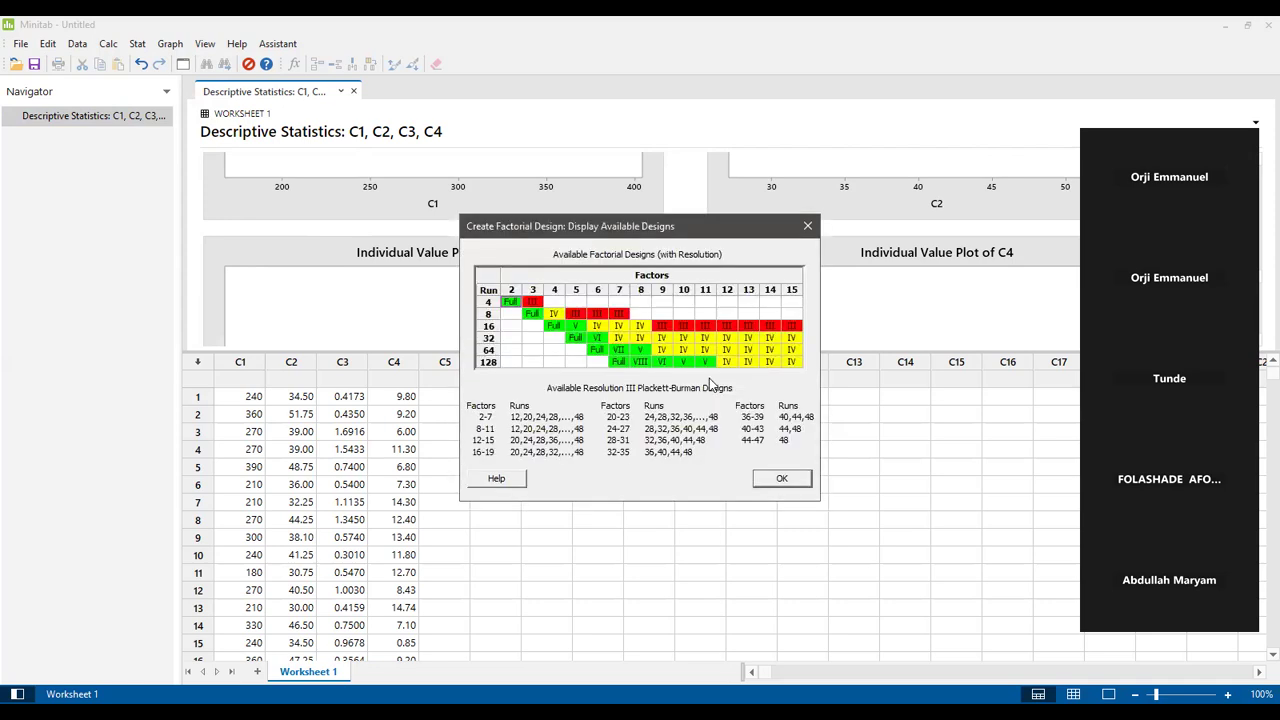
click(781, 478)
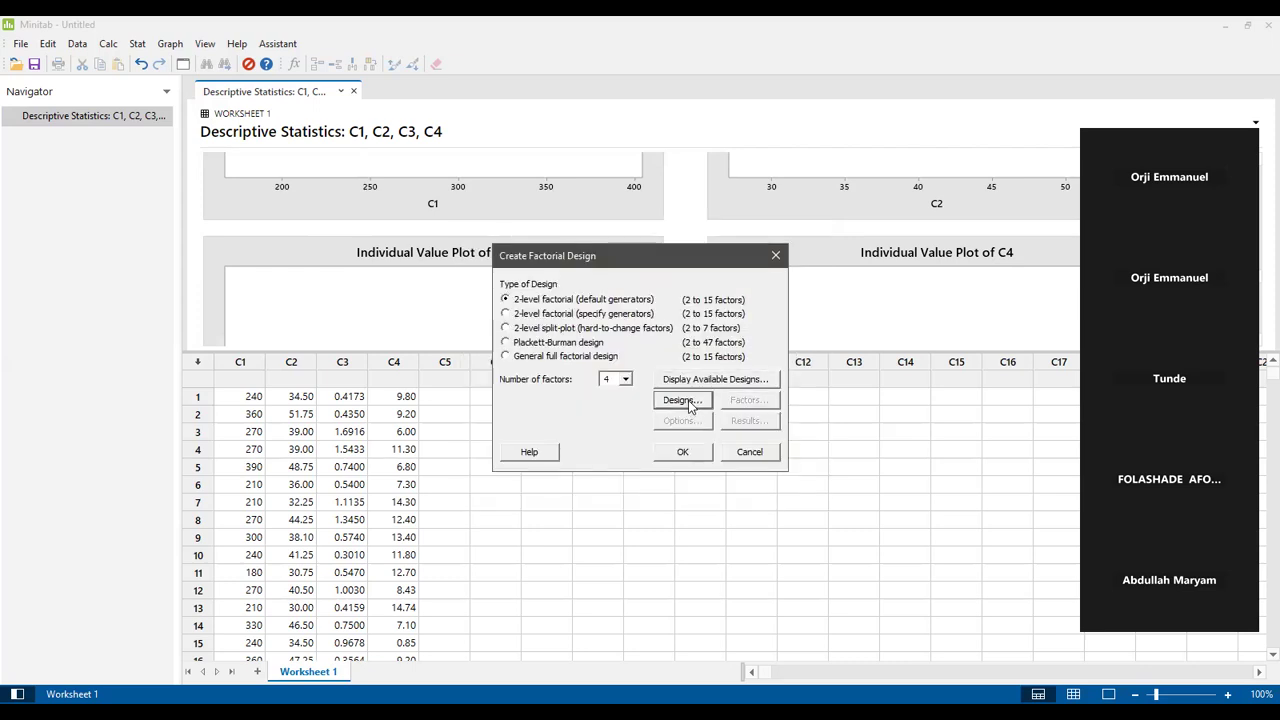
- Choose the 16-run full factorial design with 3 center points per block
click(681, 400)
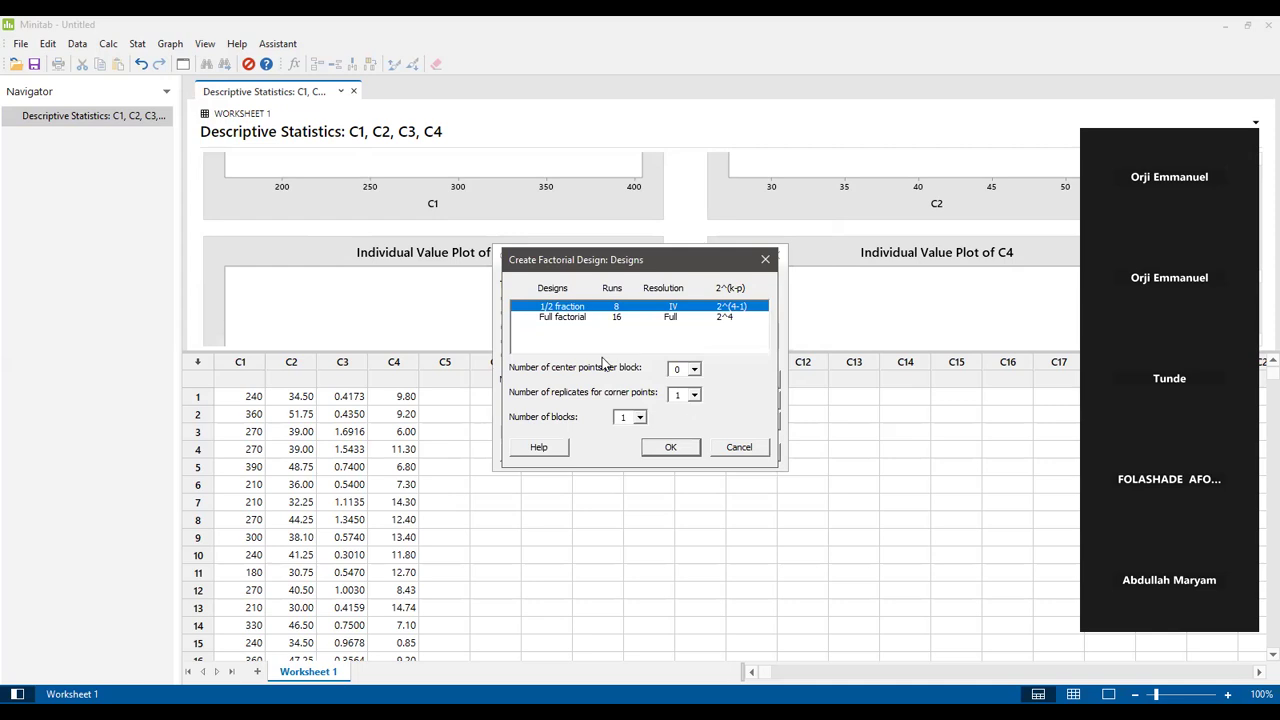
click(591, 318)
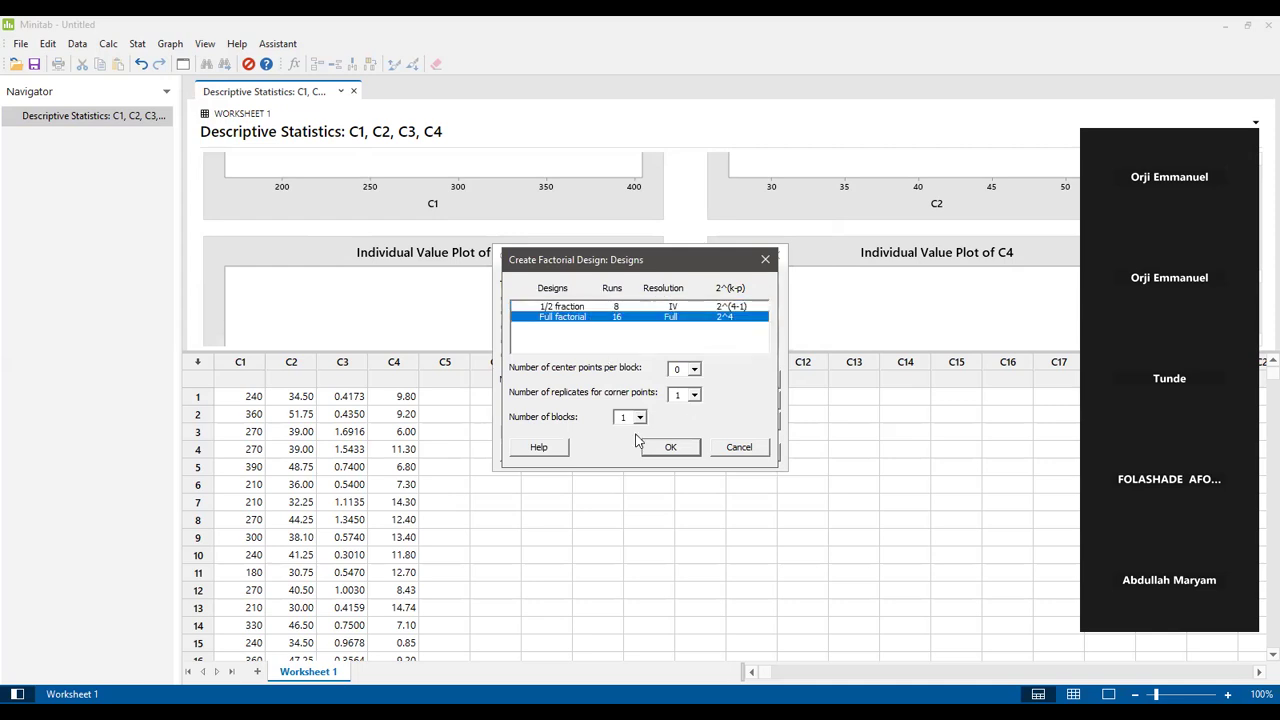
click(695, 370)
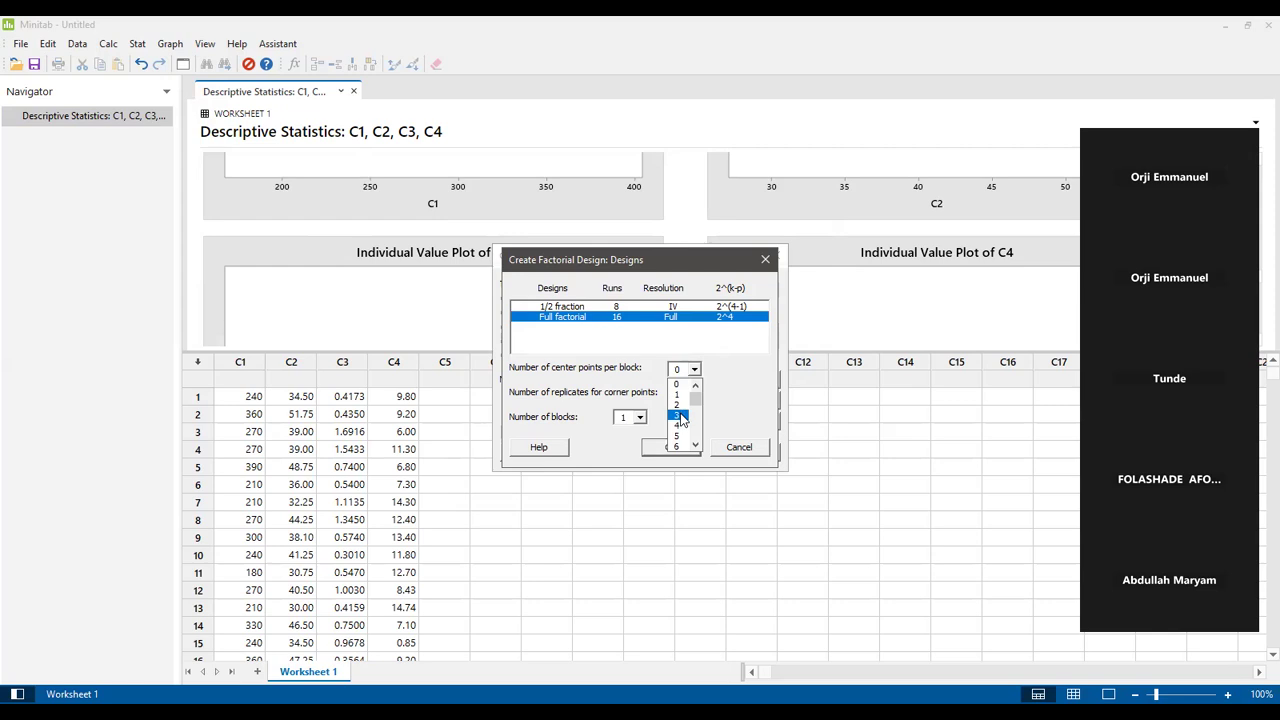
click(680, 415)
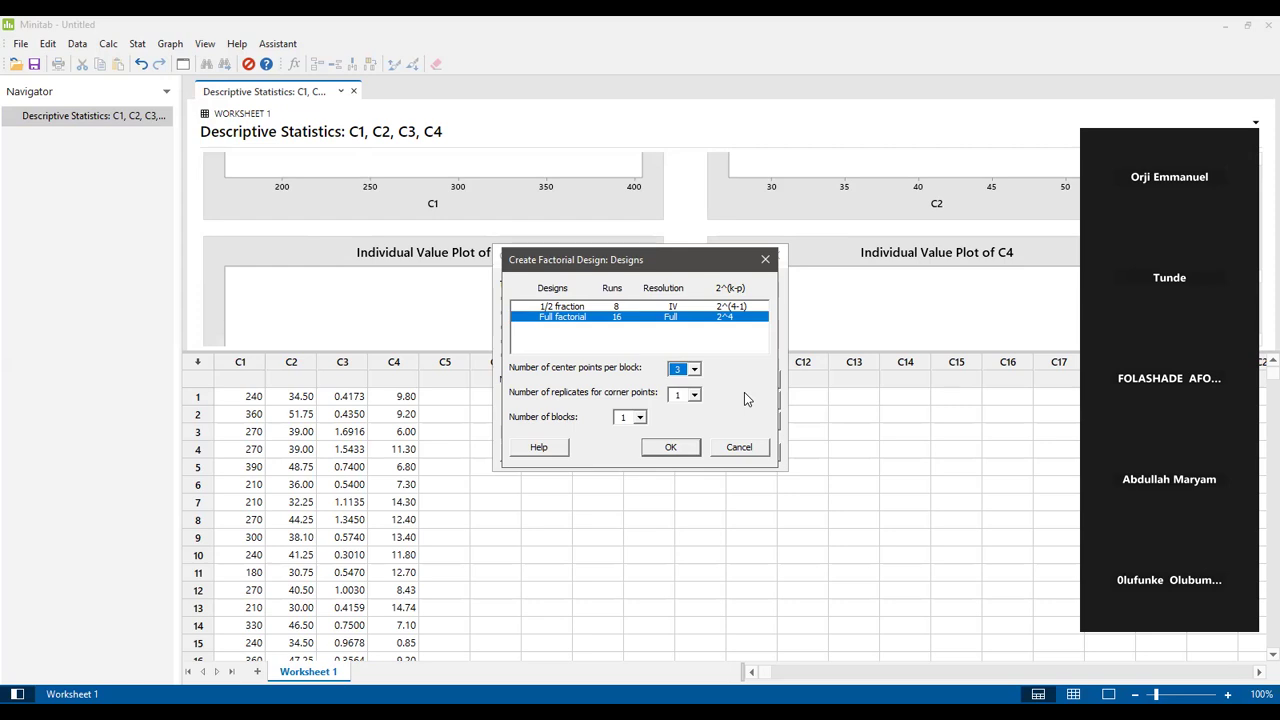
click(672, 449)
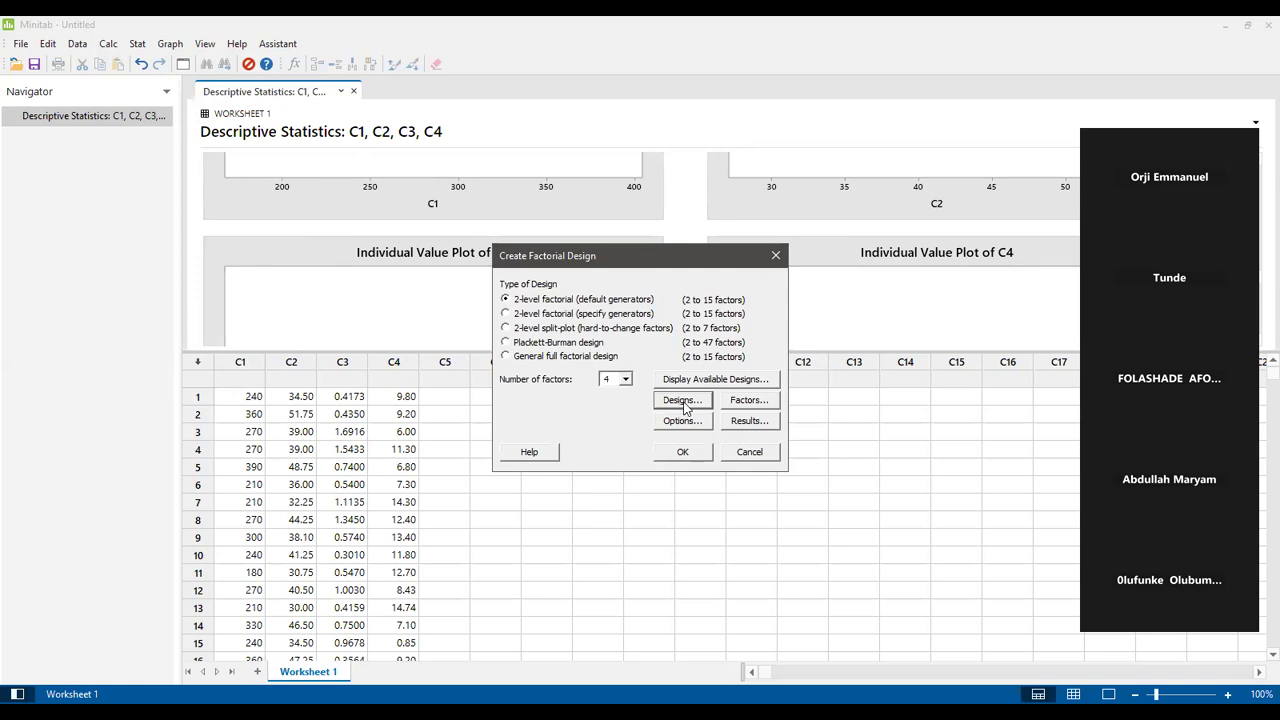
click(684, 404)
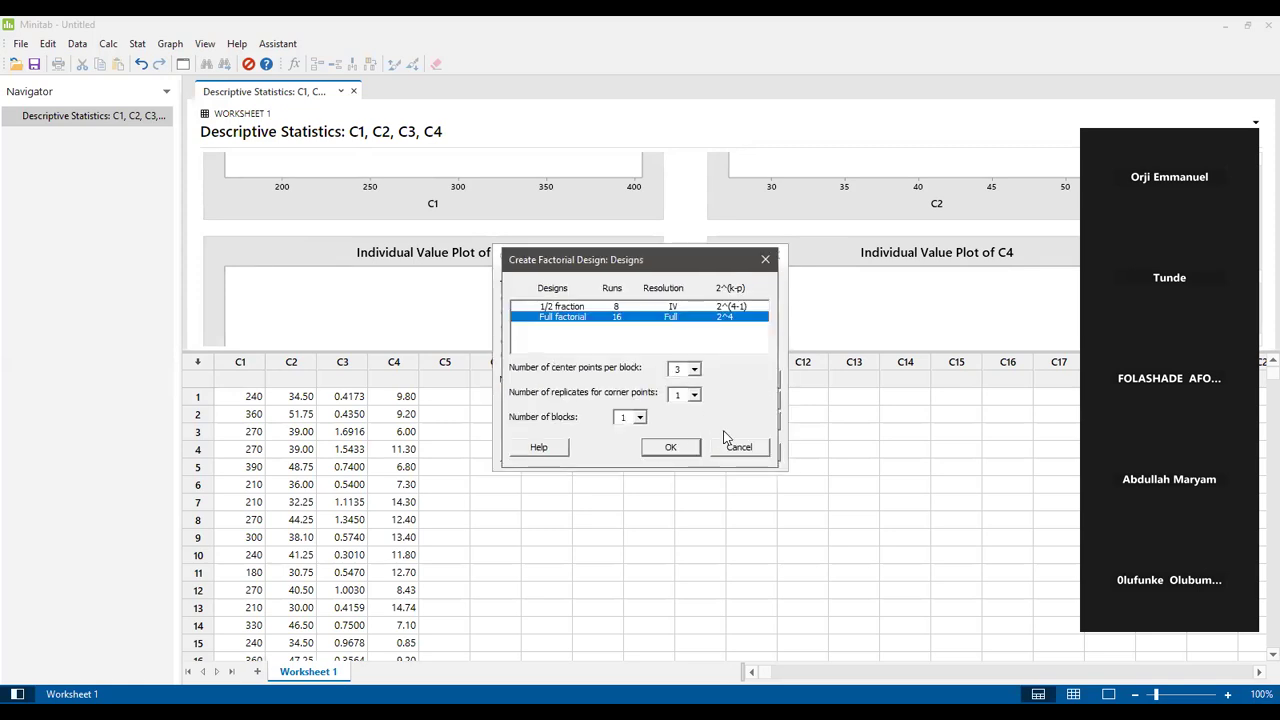
click(678, 449)
- Name factors A to D as Temp, Water, Starch and Glyceerin
click(749, 400)
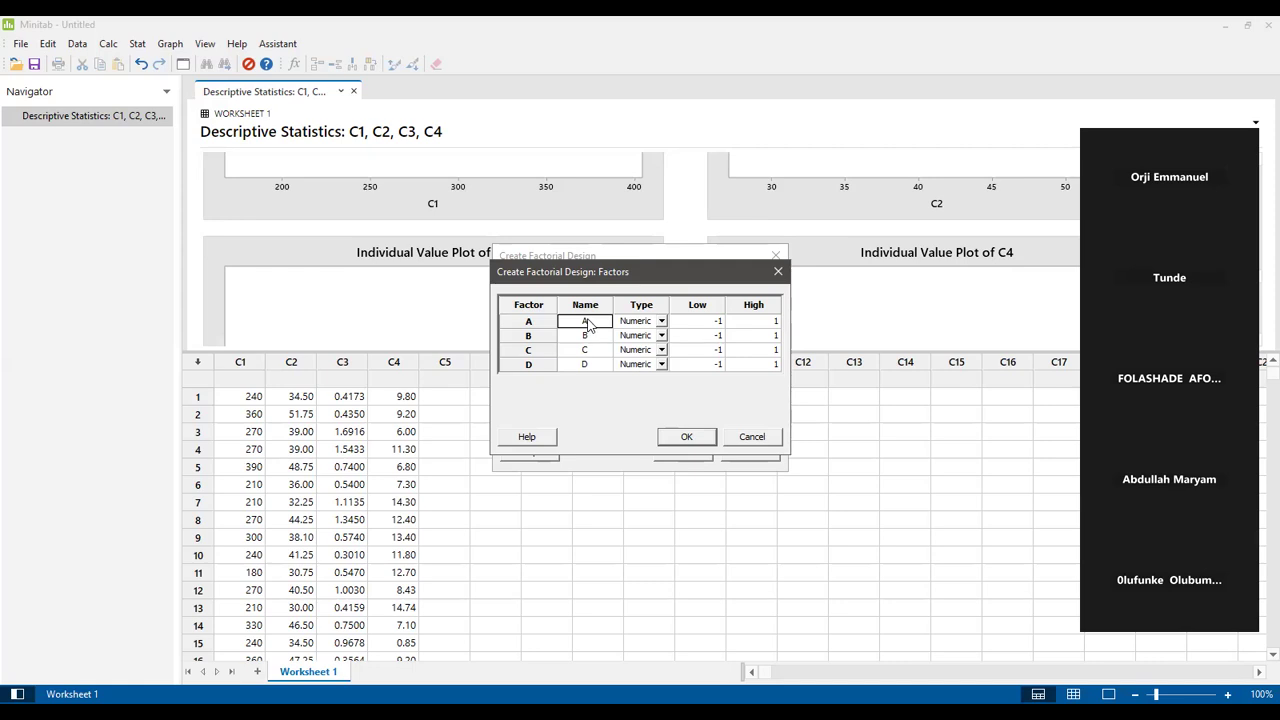
text(Temp)
click(588, 337)
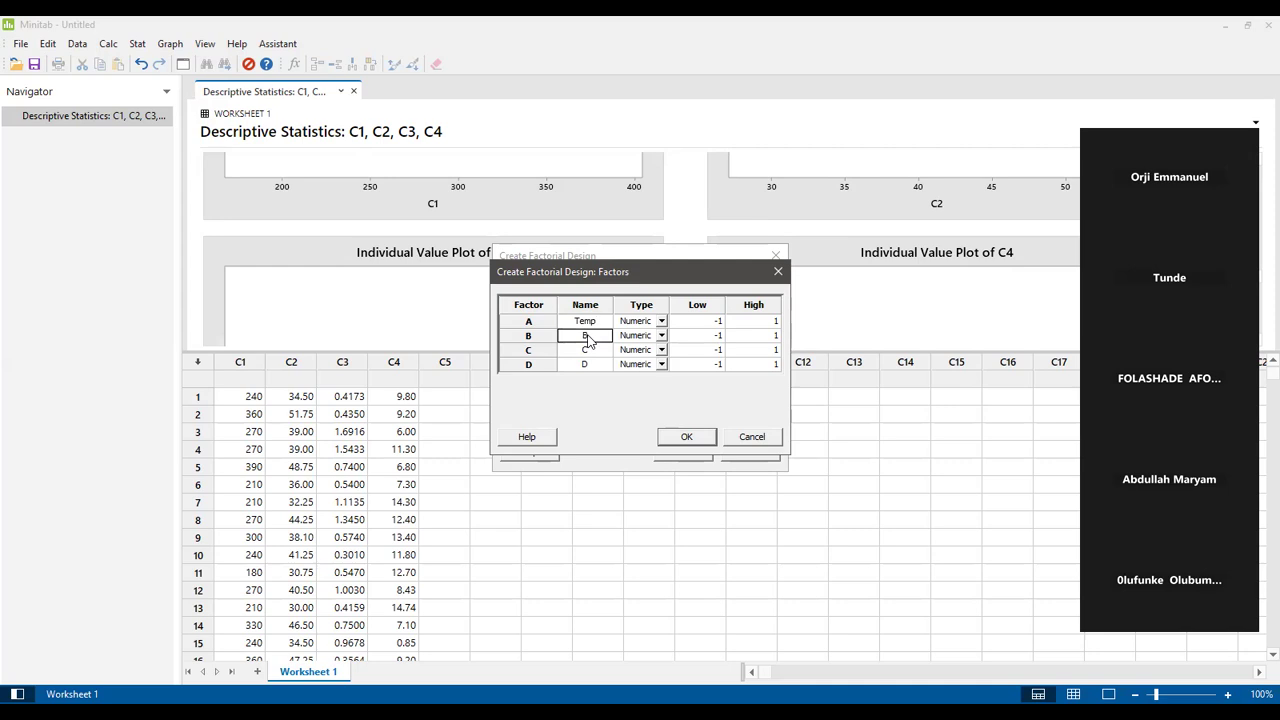
text(Water)
click(585, 350)
text(Sti)
key(BackSpace)
key(BackSpace)
text(tarch)
click(586, 364)
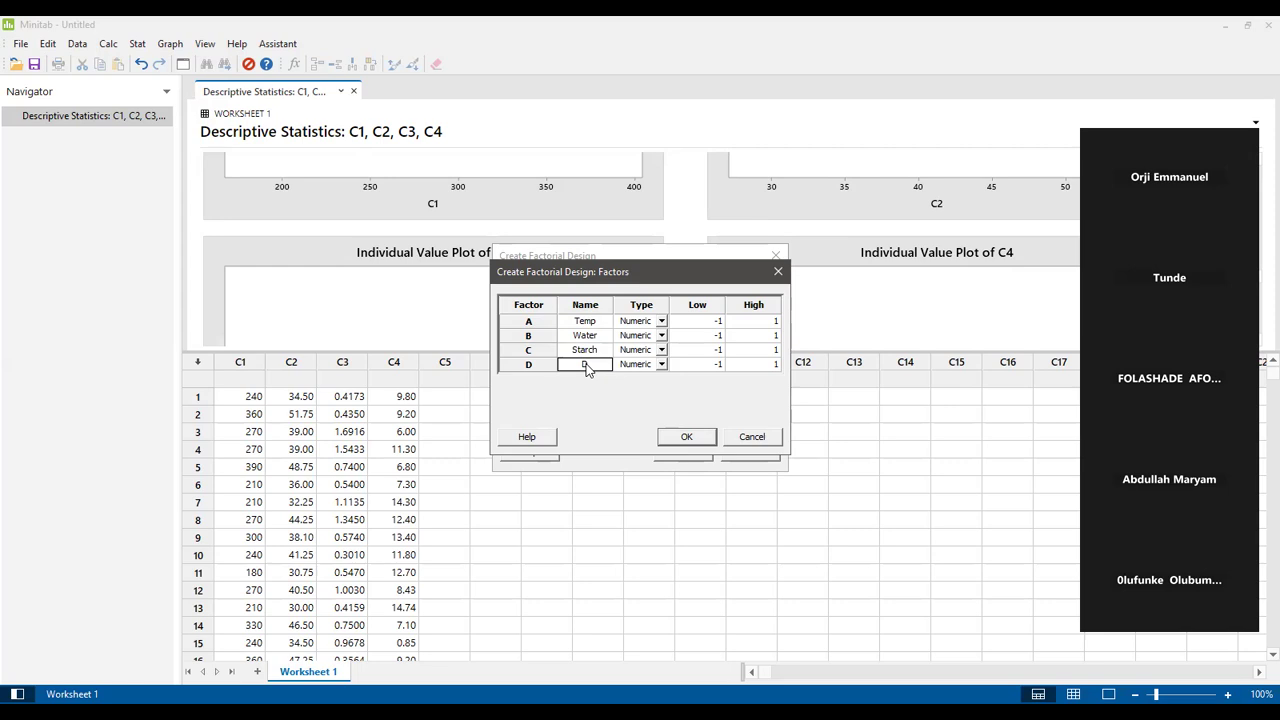
text(C)
text(l)
text(ycerin)
- Rename factor A as Starch and factor C as Vinegard
click(595, 325)
text(Starch)
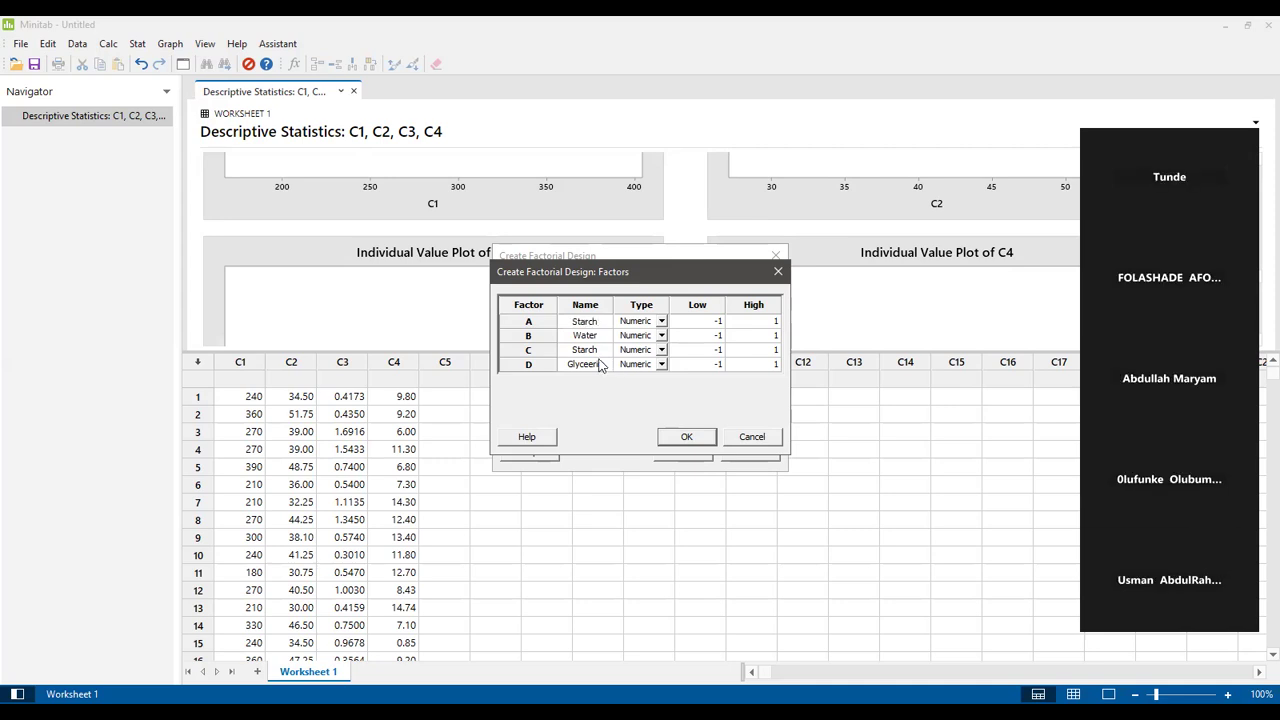
click(598, 352)
text(Vinegard)
click(661, 322)
click(661, 322)
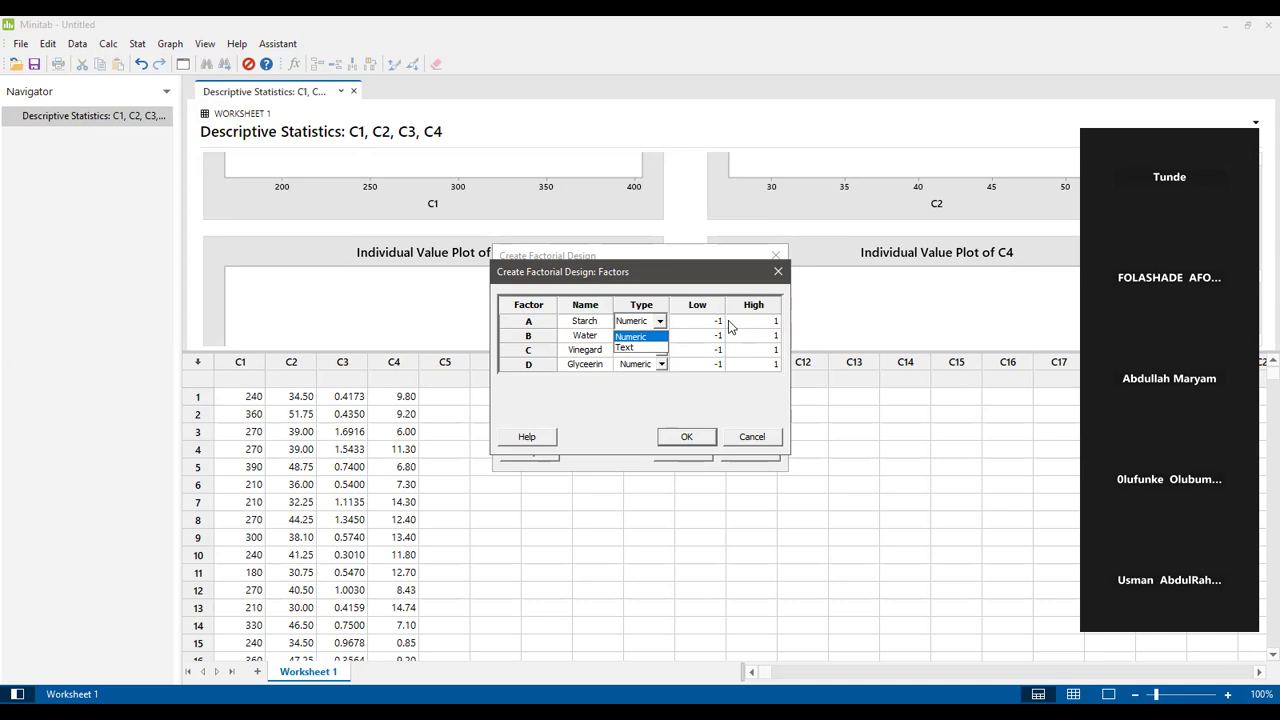
click(655, 348)
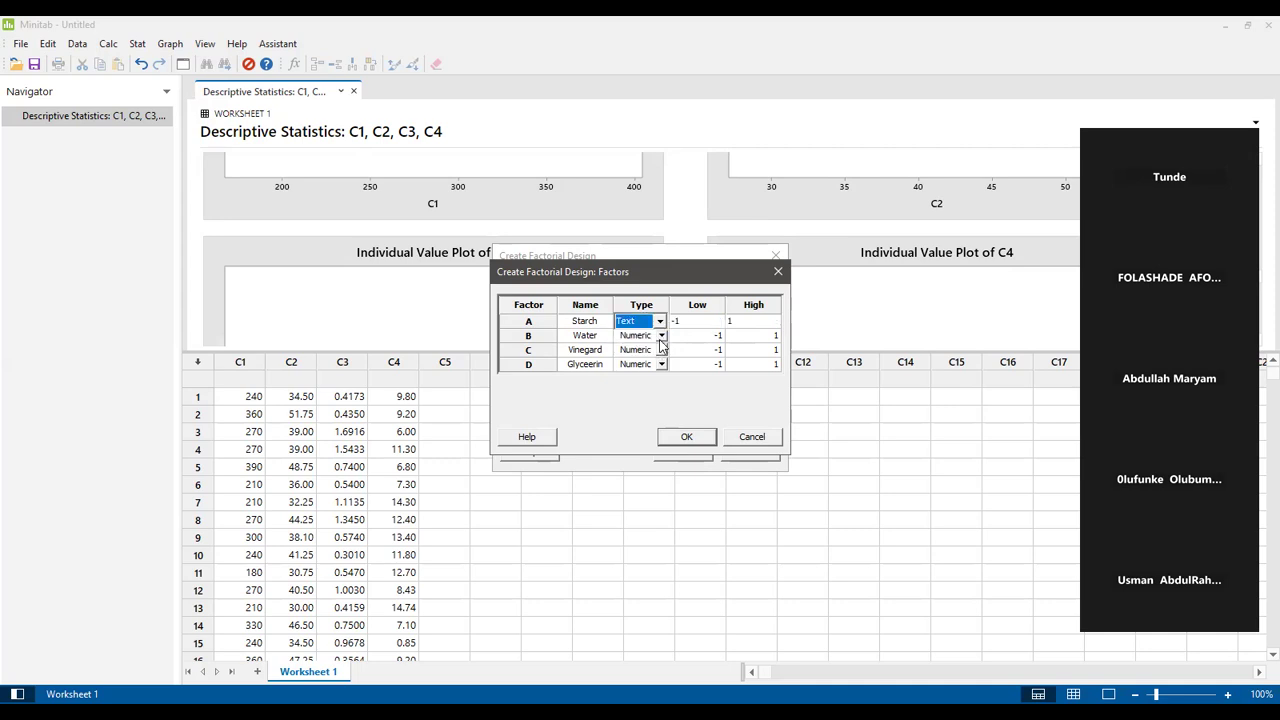
click(660, 321)
click(645, 335)
click(715, 323)
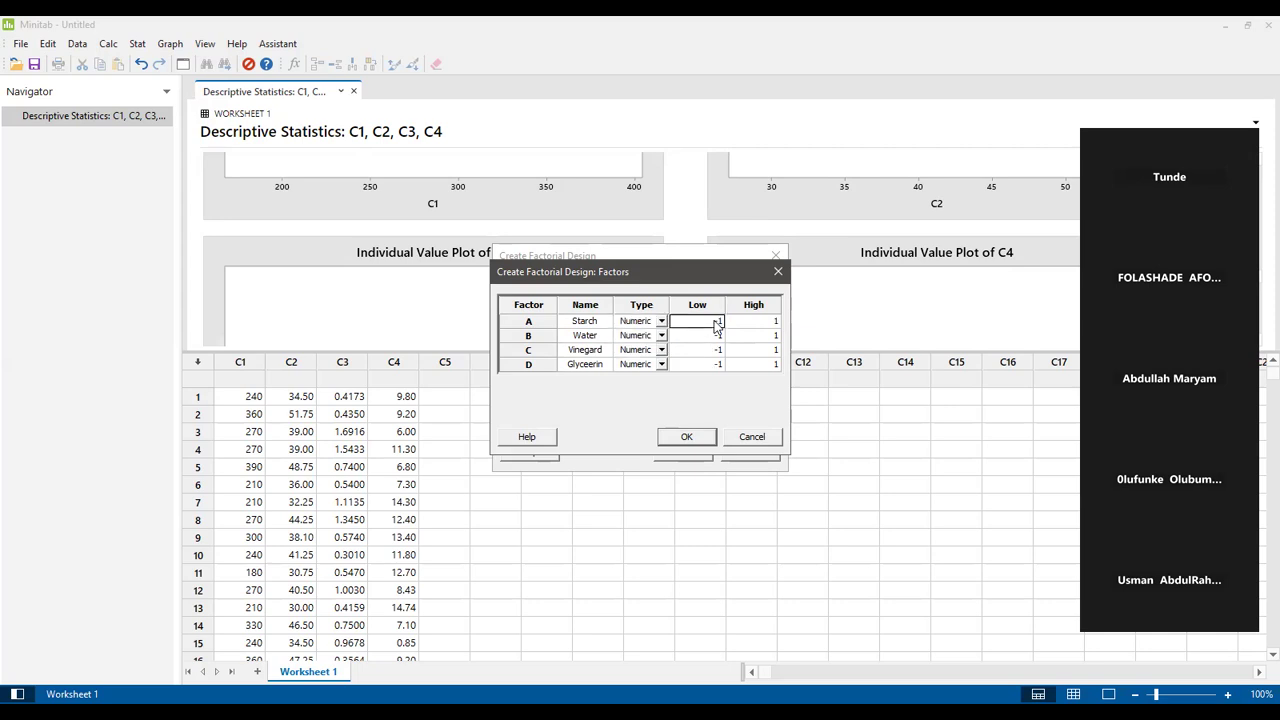
- Rename factor A as Mass Starch
click(573, 321)
click(571, 321)
text(Maize)
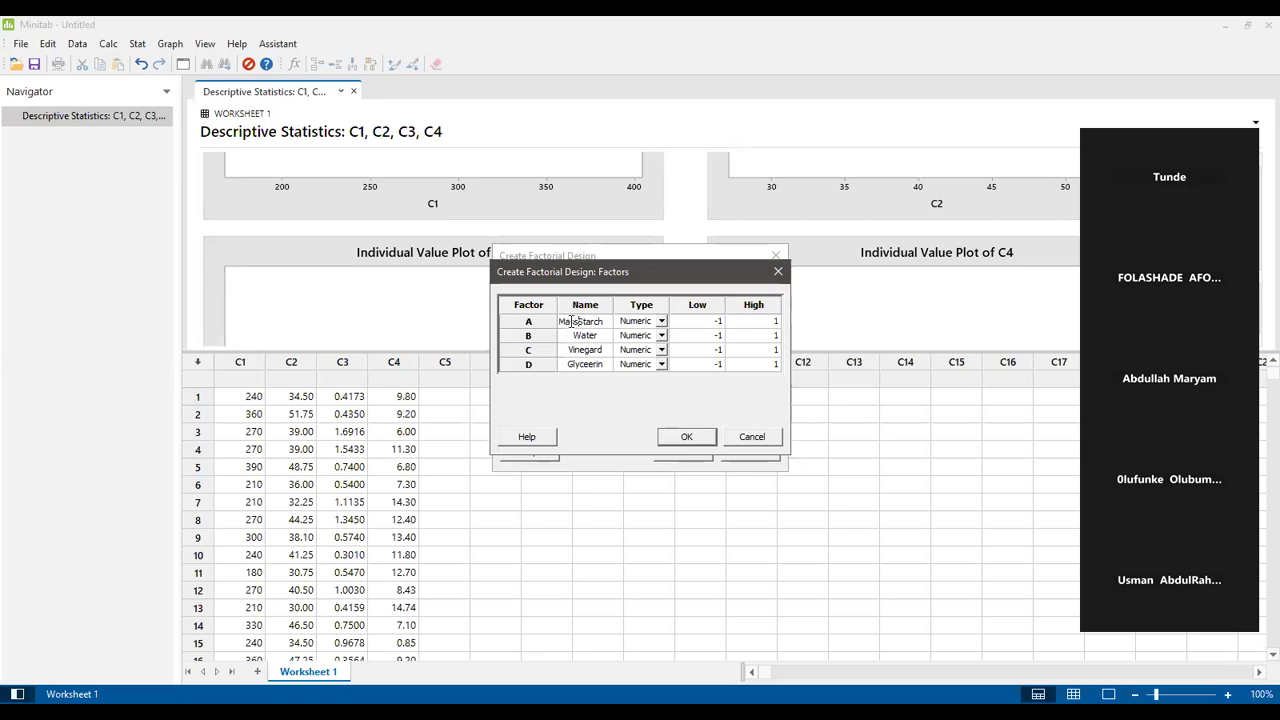
- Set the levels of the starch factor to 5 low and 20 high, and the water factor to 50 low and 60 high
click(712, 322)
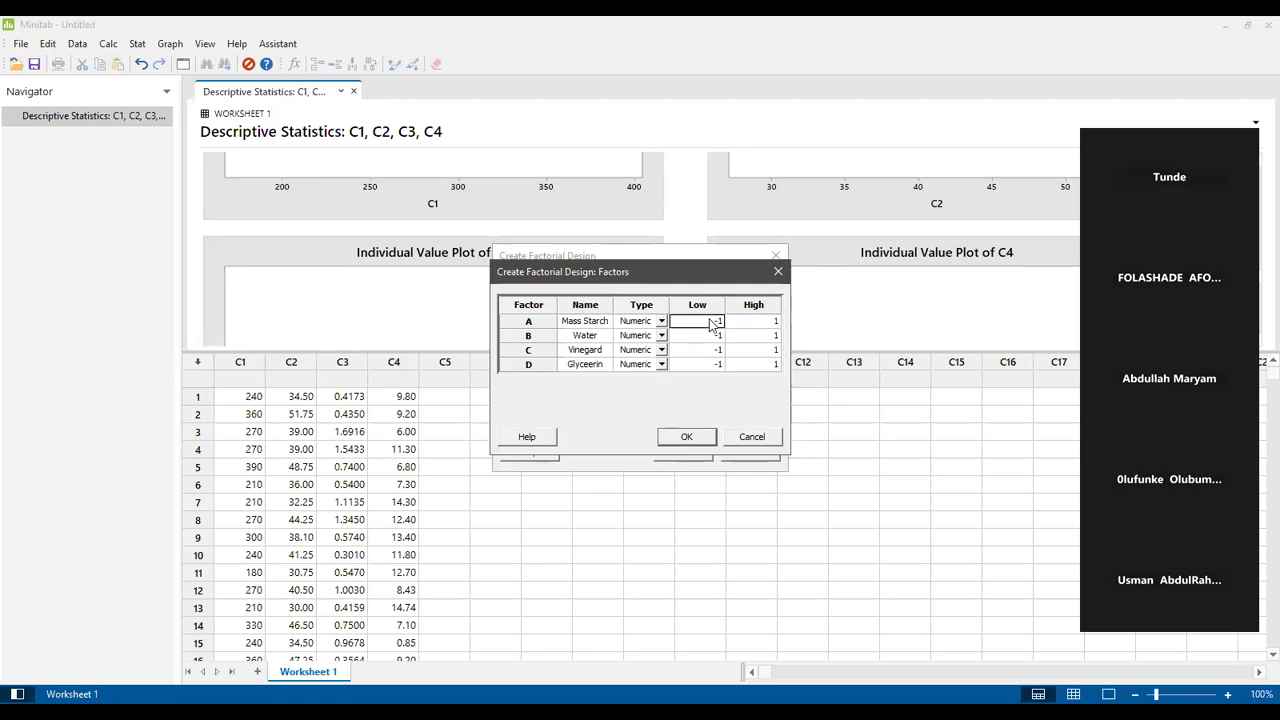
text(5)
click(753, 322)
text(20)
click(716, 338)
text(50)
click(767, 336)
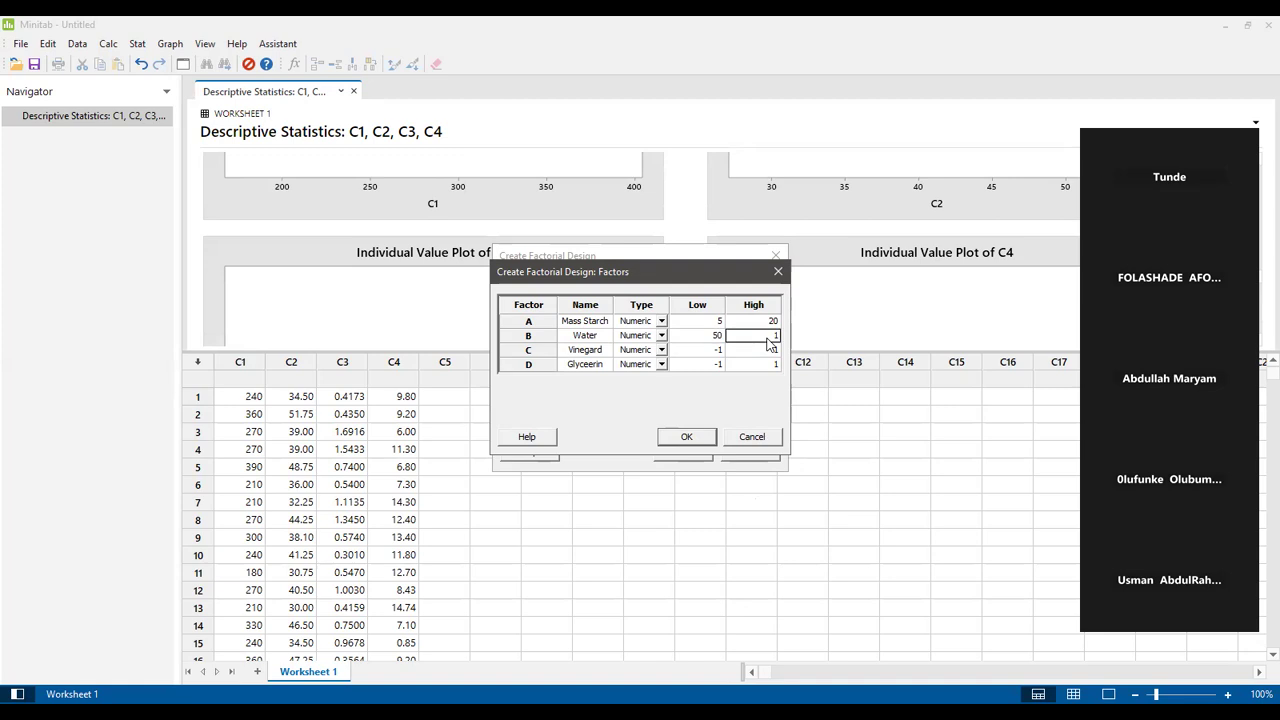
text(60)
- Rename factor B as Vol of Water (ml)
click(574, 335)
text(Vol )
text(of )
text( ()
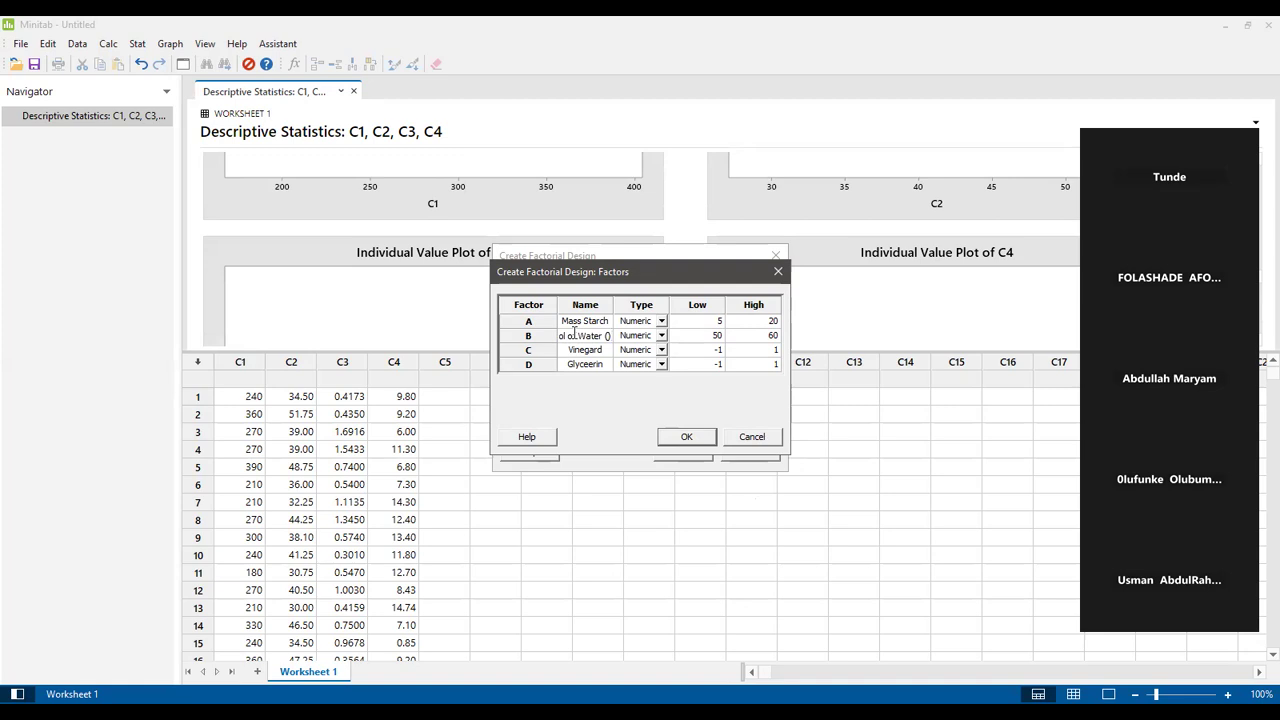
text(ml))
- Append the unit (g) to the starch factor's name and (ml) to the vinegar and glycerin factor names
click(610, 320)
text((g)
click(603, 349)
text((ml))
click(607, 364)
text(()
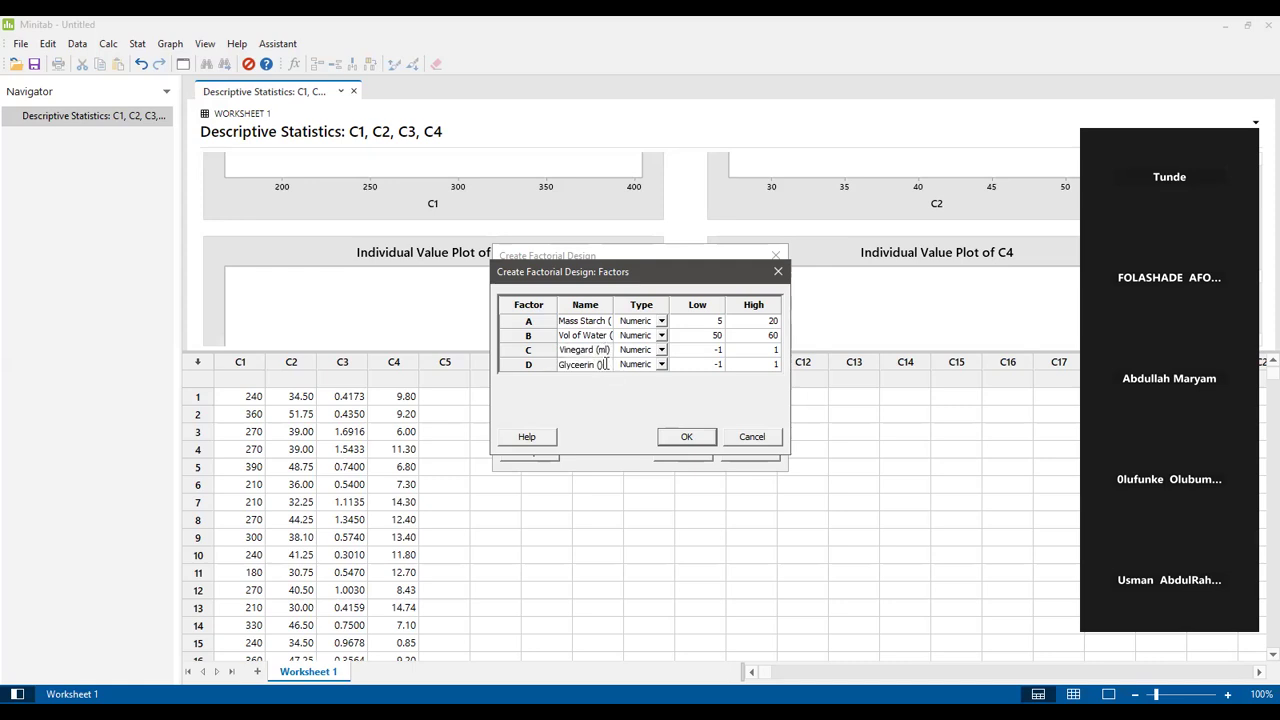
text(m)
text(l))
- Prefix the names of factors C and D with "Vol."
text(Vo)
text(l.)
click(562, 364)
text(Vol.)
- Set factors C and D to a low level of 2 and a high level of 3, and accept the factor definitions
click(712, 351)
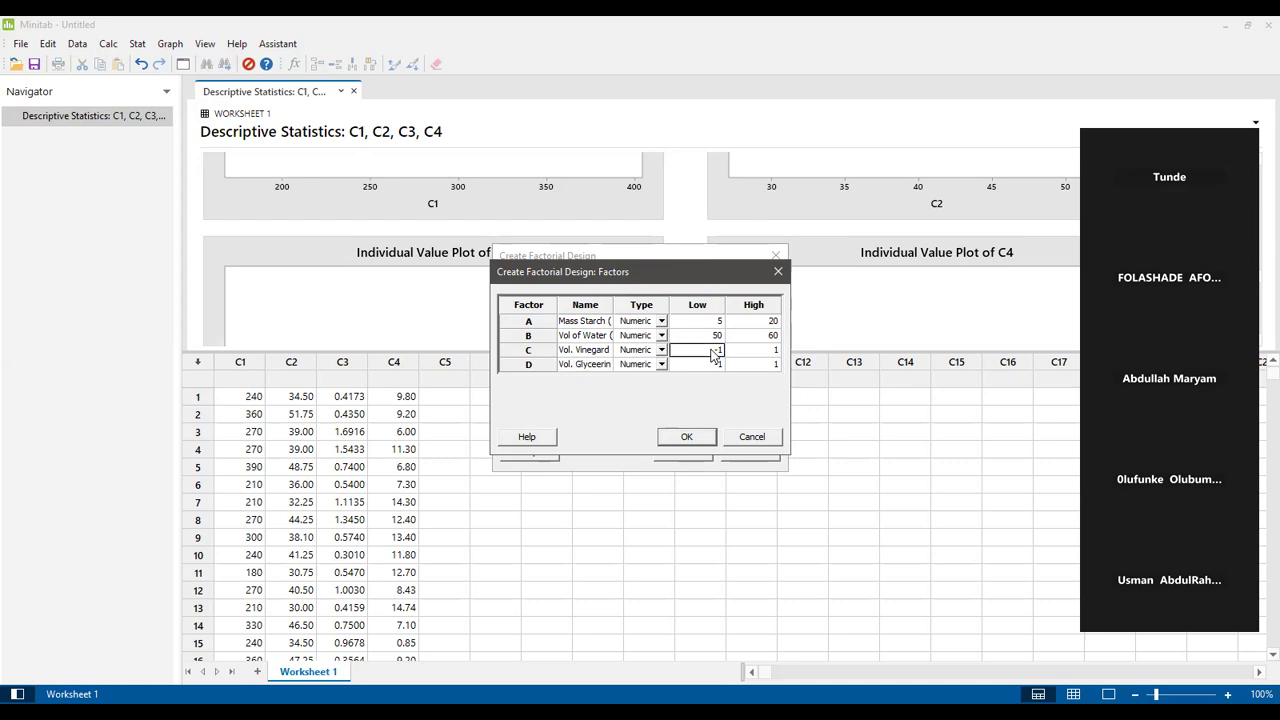
text(2)
click(745, 353)
text(3)
click(716, 366)
text(2)
click(750, 368)
text(3)
click(700, 437)
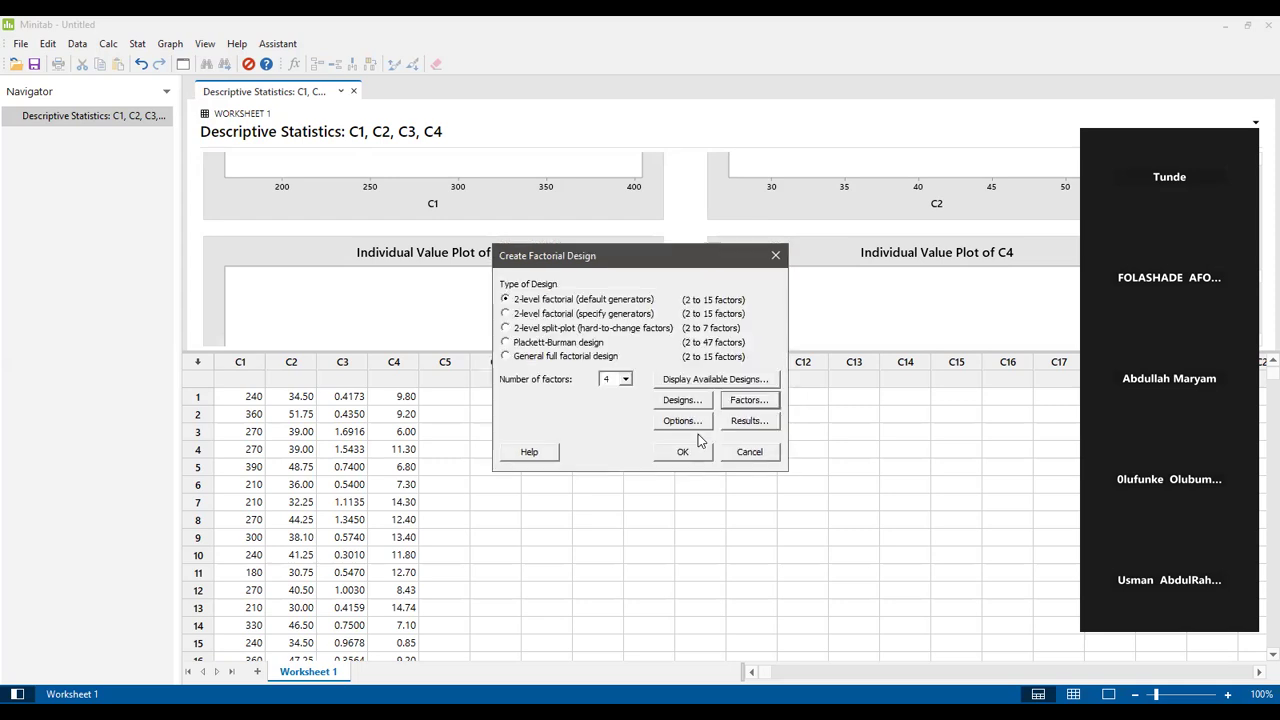
- Turn off run randomization in the factorial design options and accept them
click(688, 427)
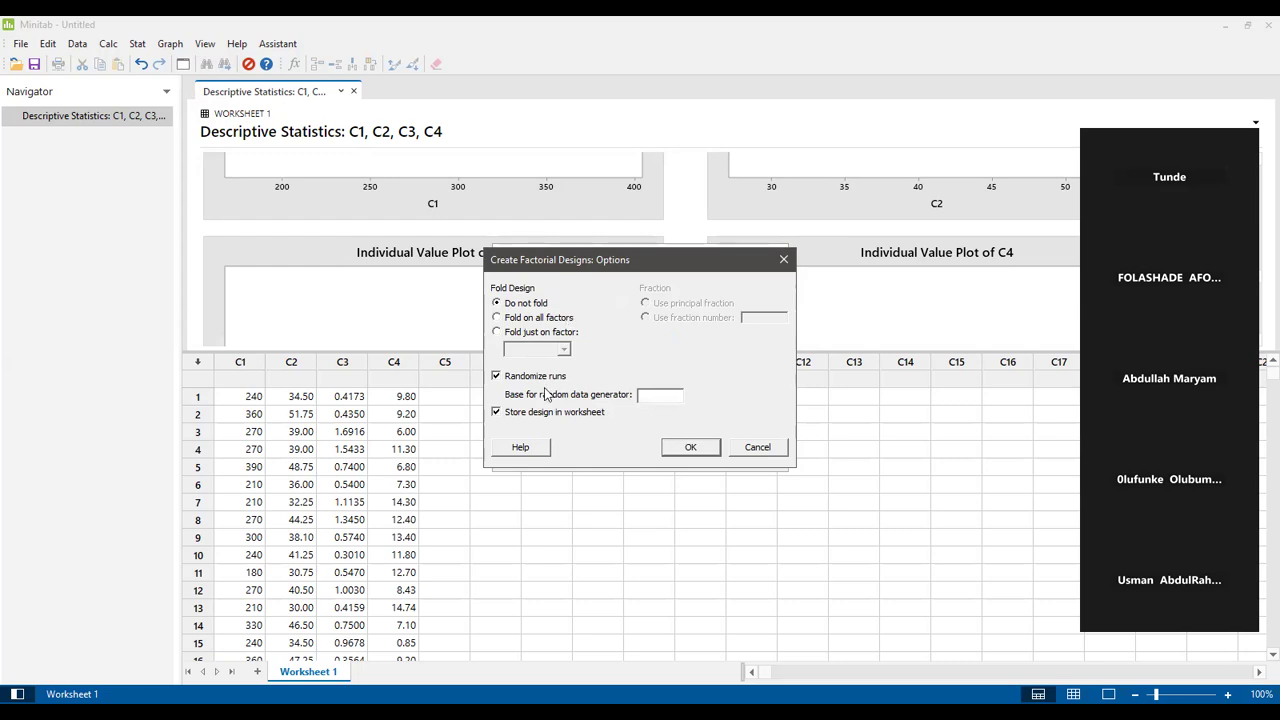
click(496, 376)
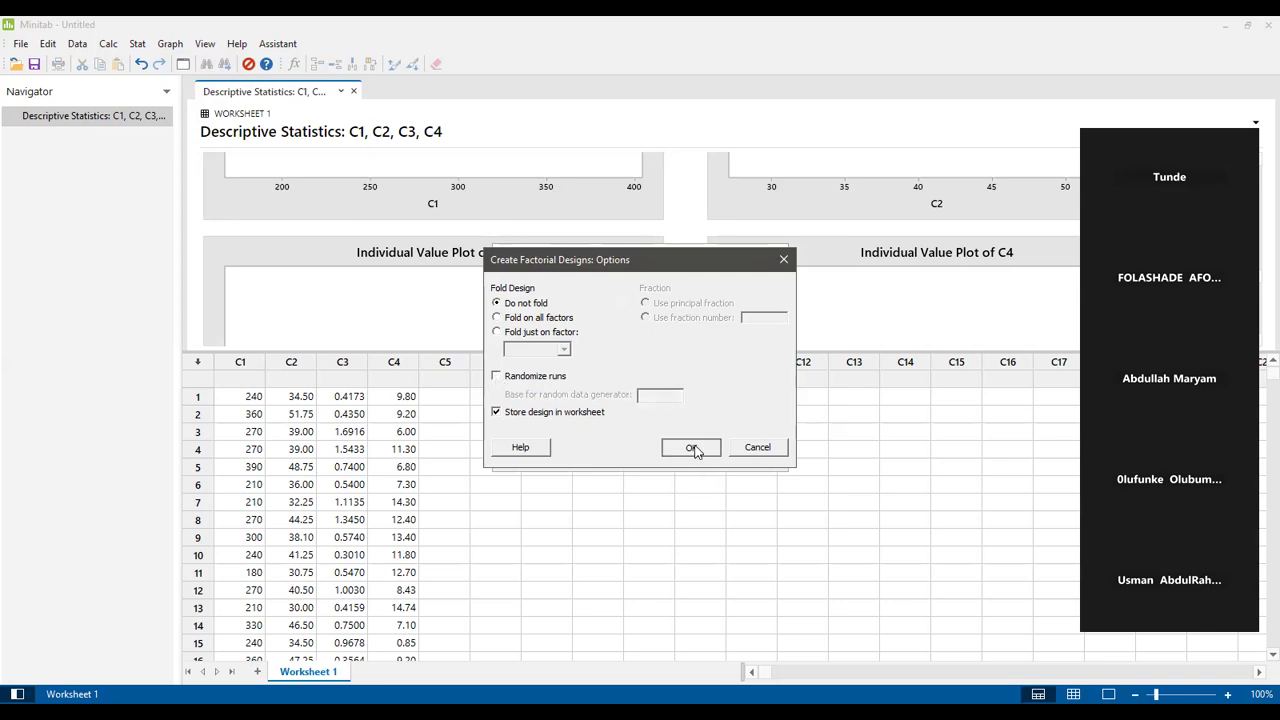
click(692, 448)
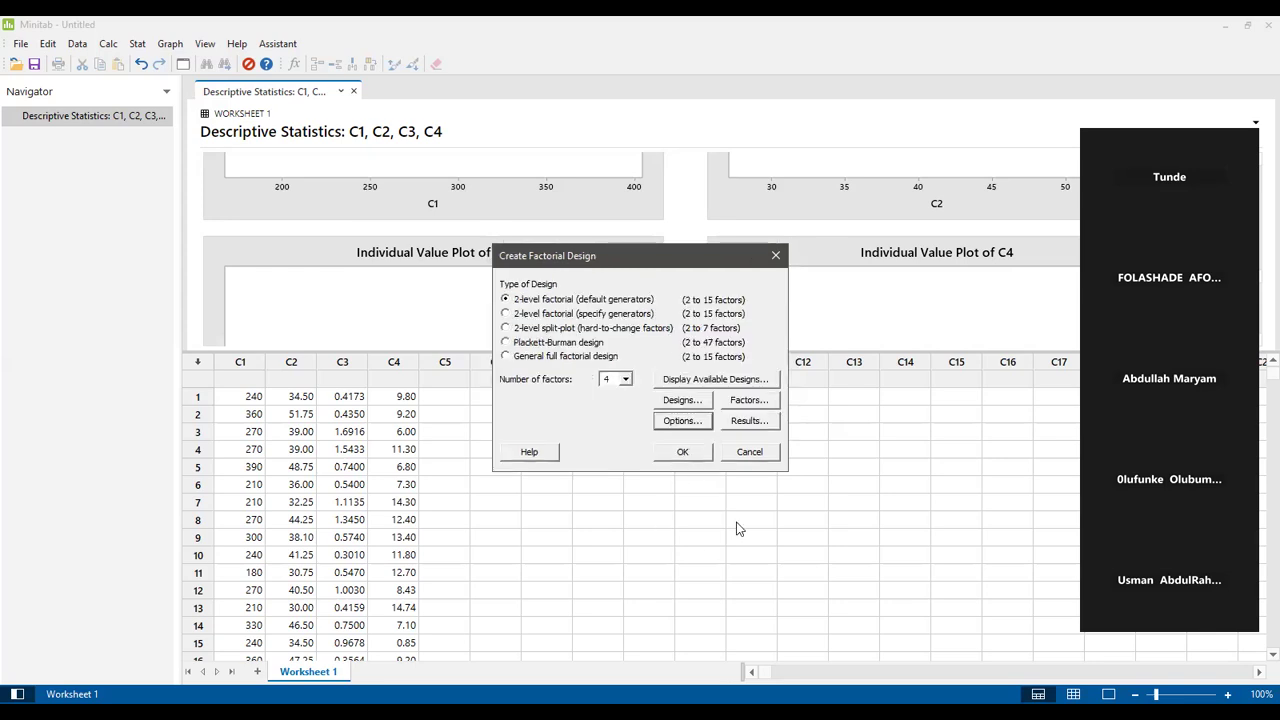
- Accept the default printed results with summary, alias and design tables plus defining relation, and generate the factorial design
click(749, 421)
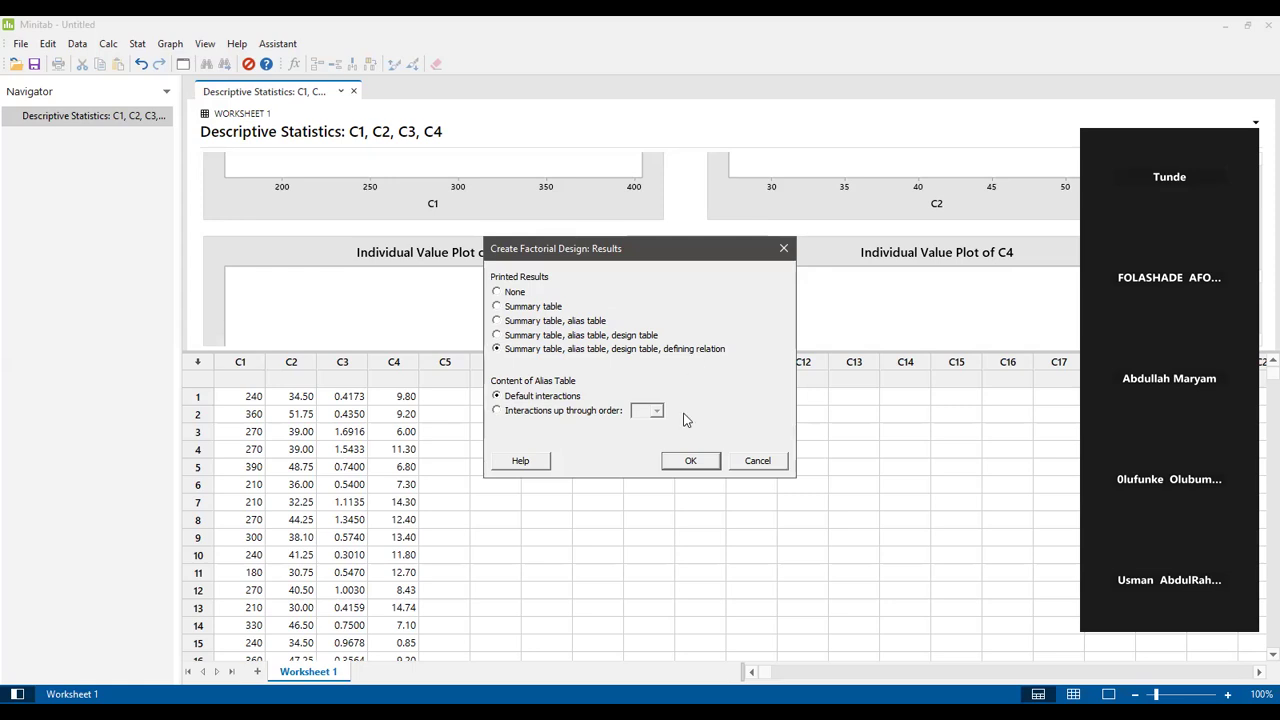
click(691, 463)
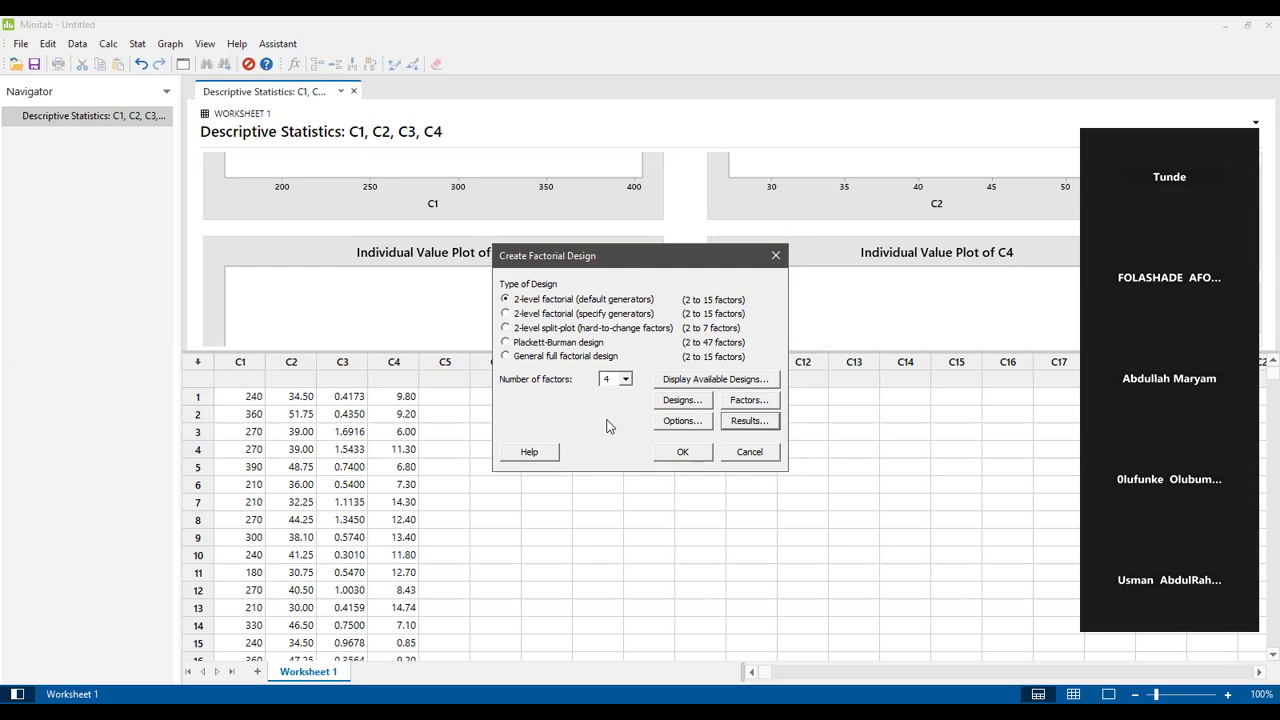
click(683, 453)
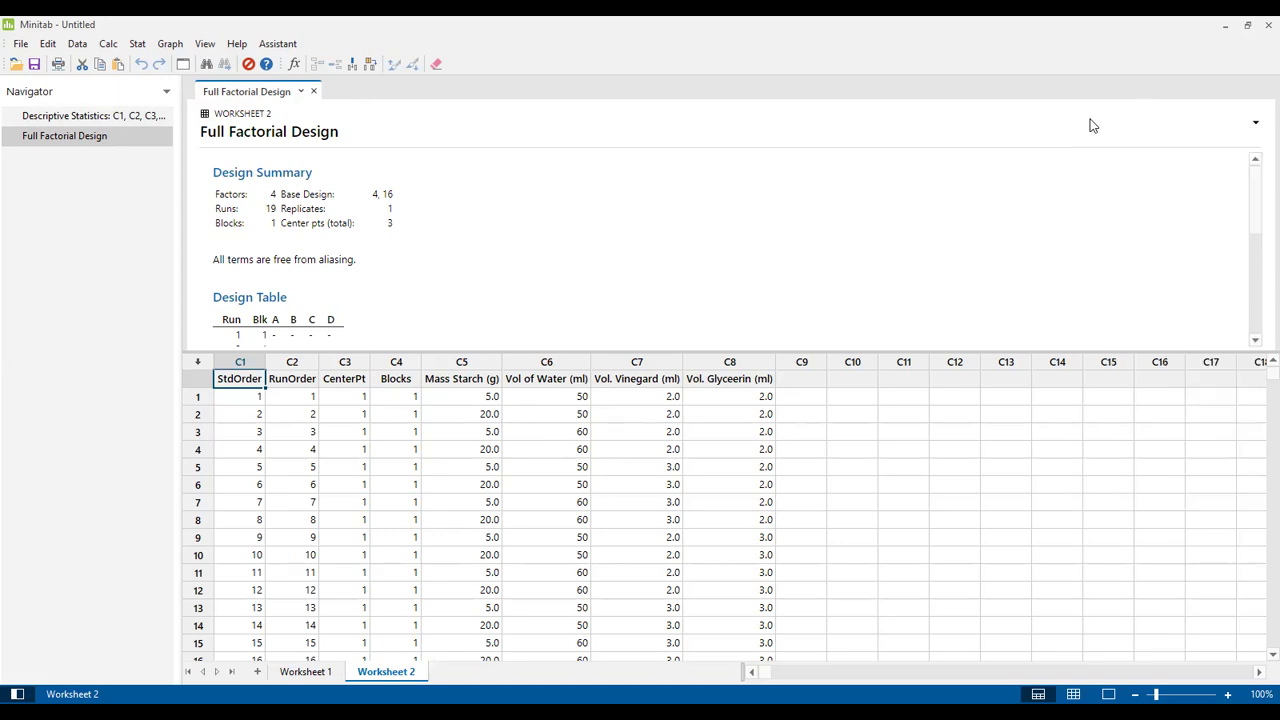
- Look through the design table in the output and the worksheet's runs down to the last one, ending at run 1
scroll(1257, 247, down, 3)
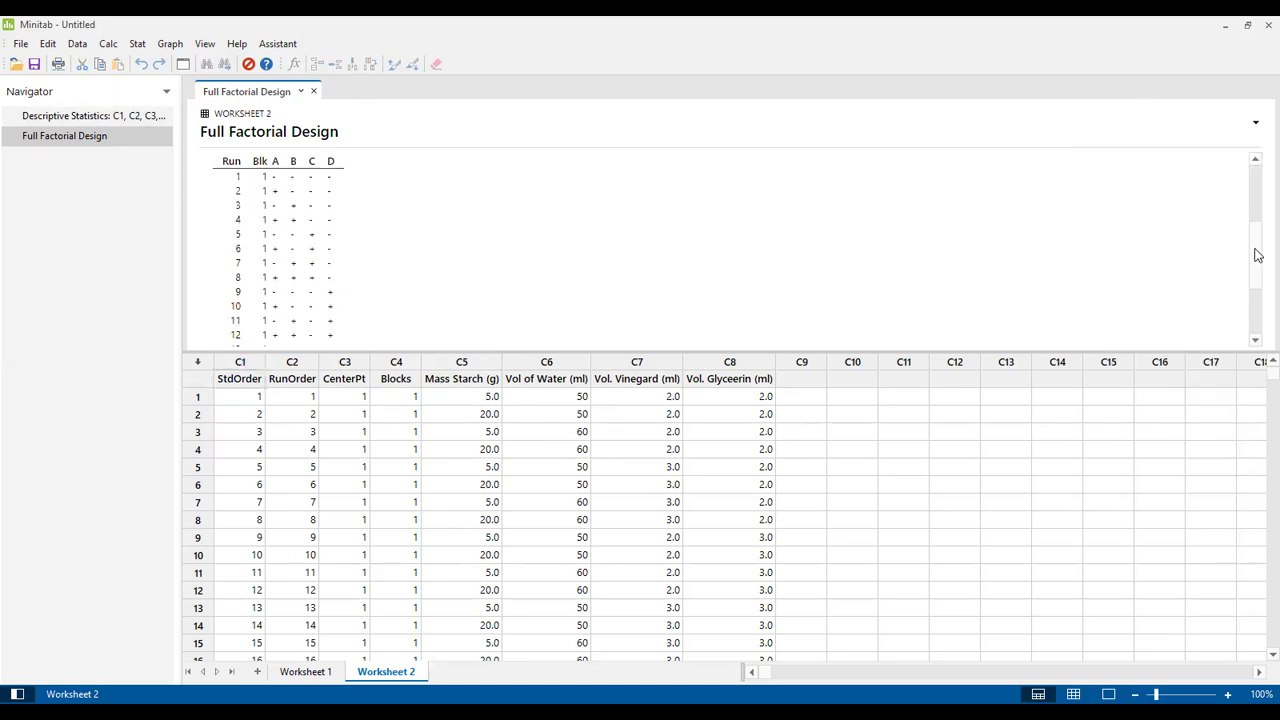
scroll(1257, 557, down, 15)
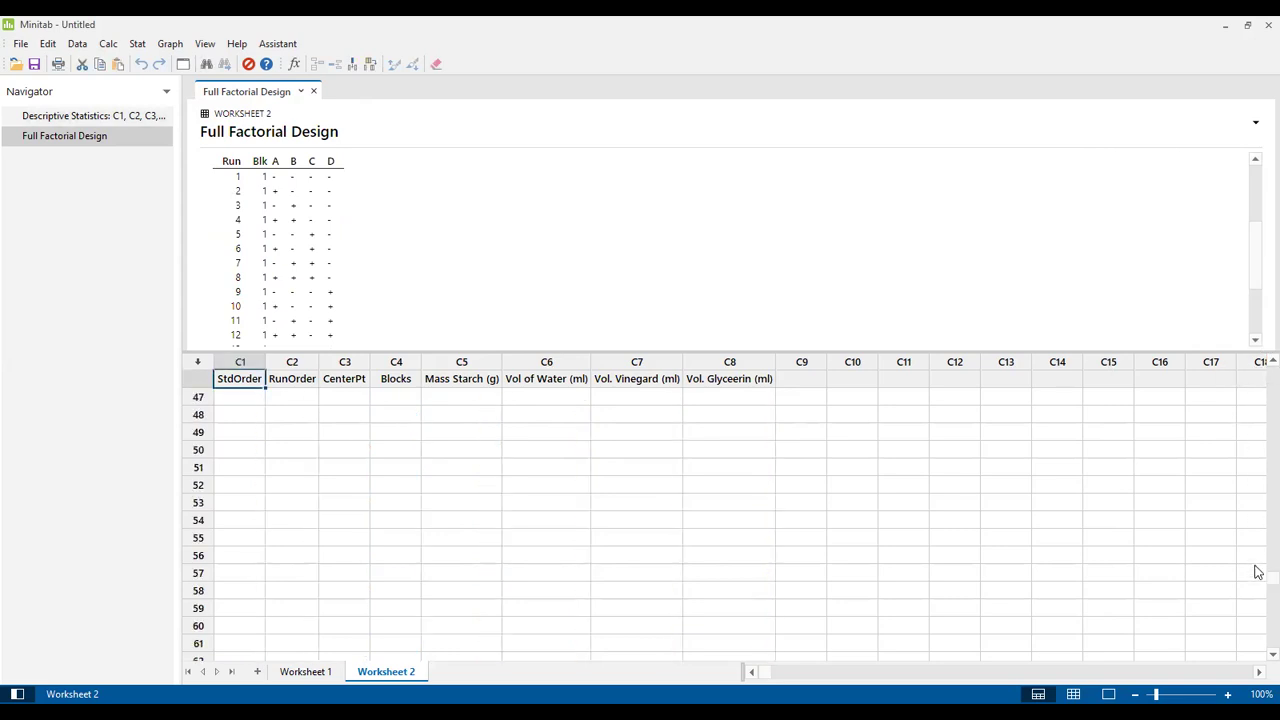
drag(1257, 580, 1258, 402)
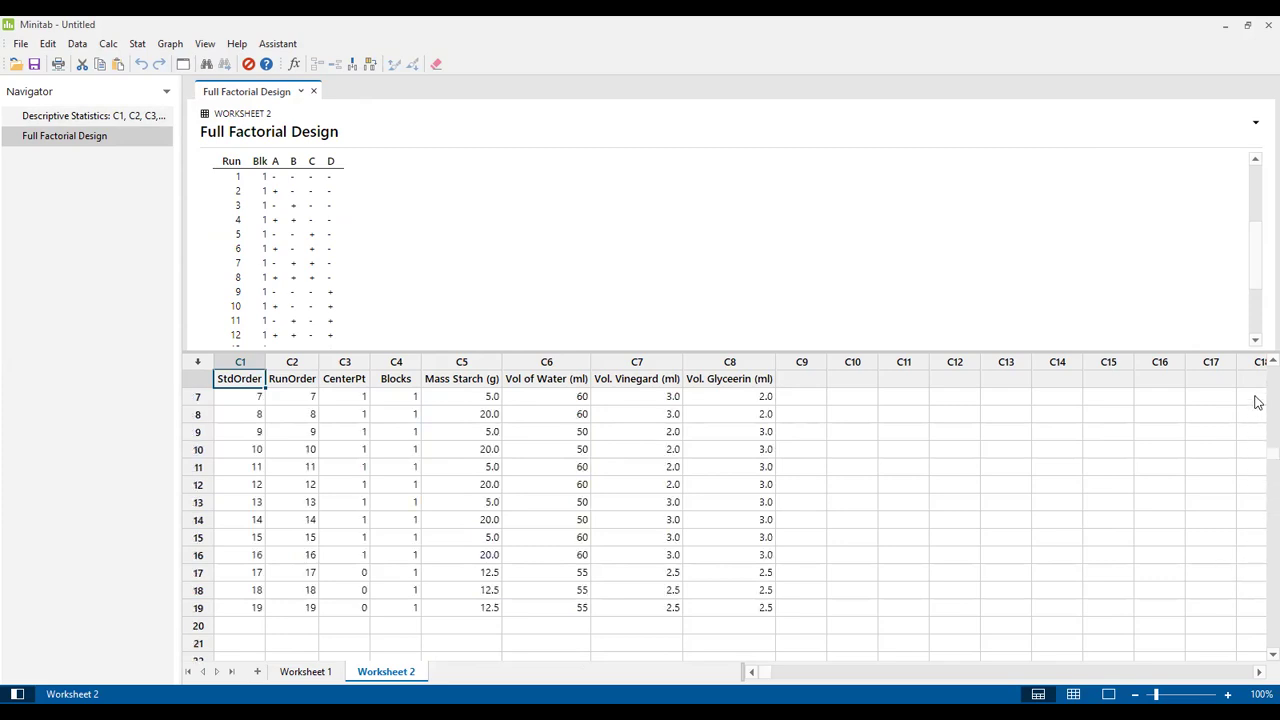
click(251, 609)
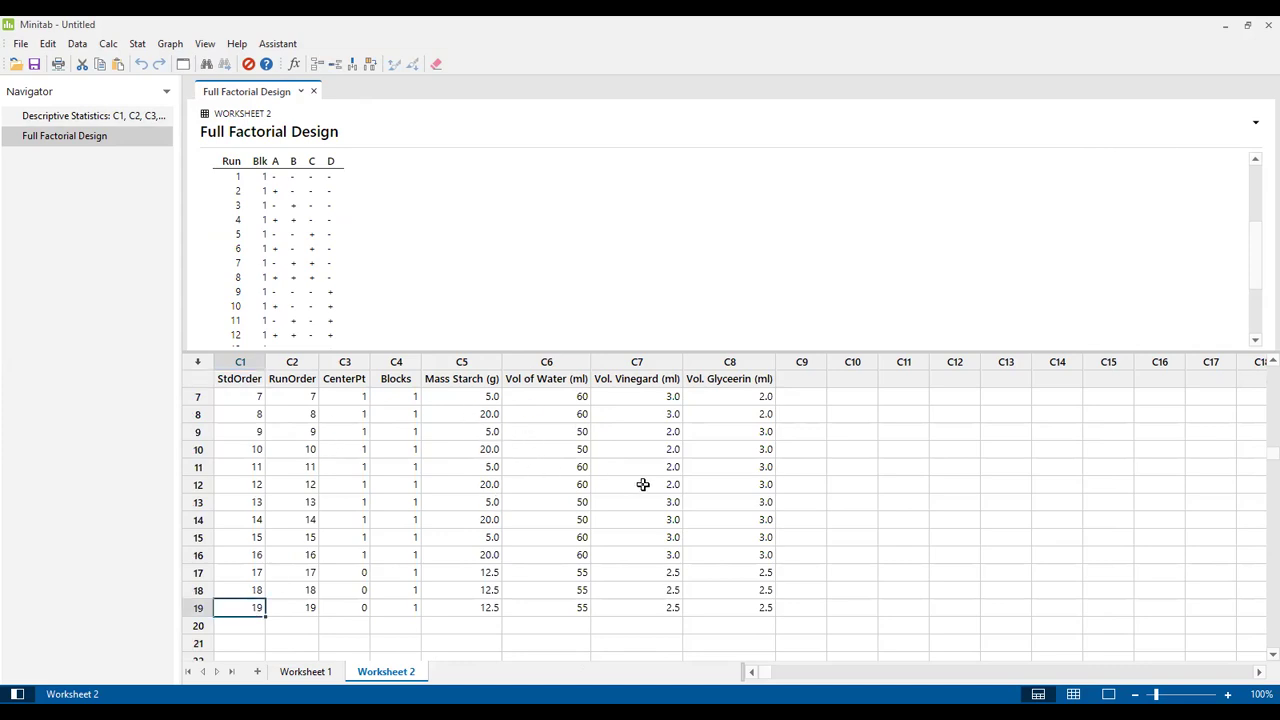
click(486, 398)
key(Up)
key(Up)
key(Up)
key(Up)
key(Up)
key(Up)
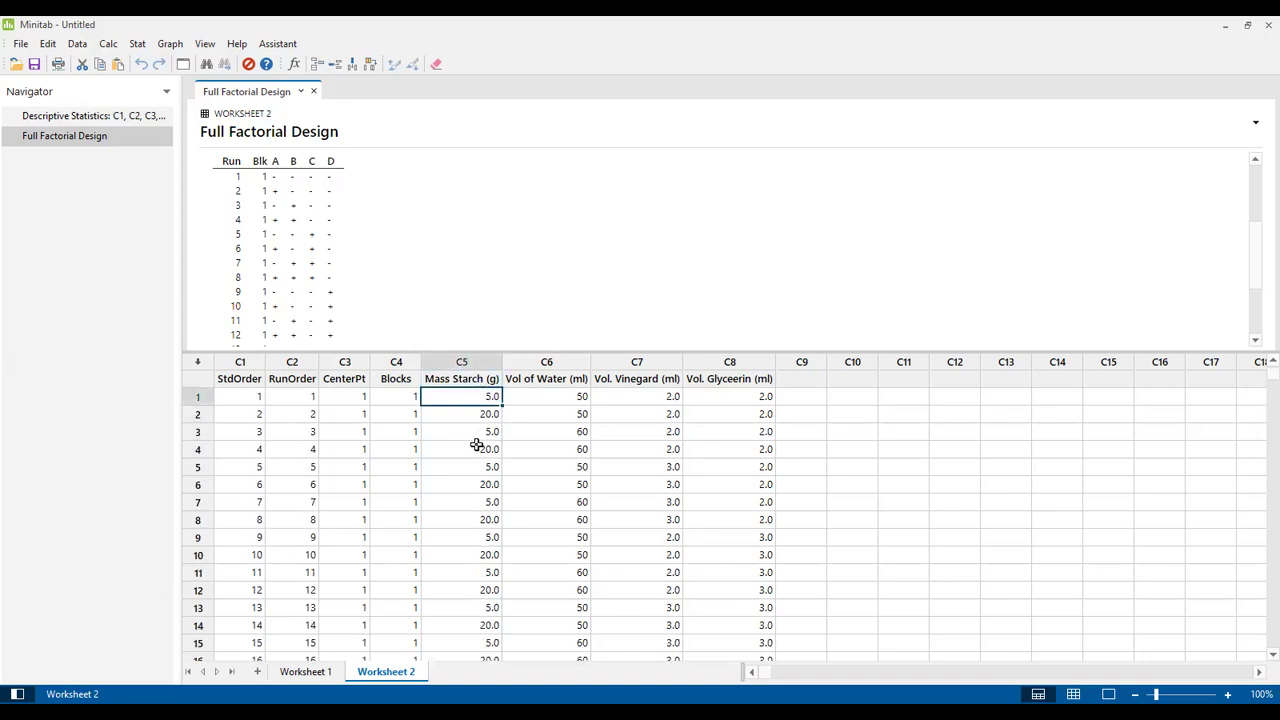
- Examine the starch, water, vinegar and glycerin settings of the first three runs in the worksheet
key(Right)
key(Right)
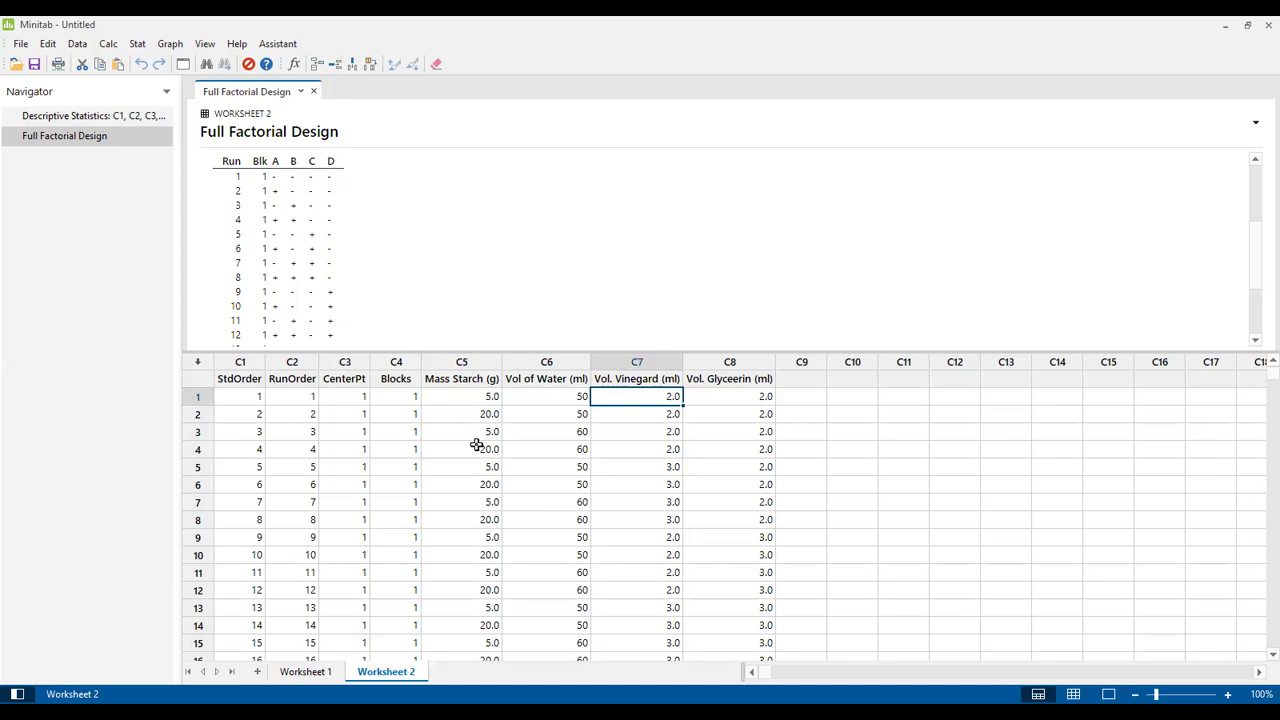
key(Right)
key(Left)
key(Left)
key(Left)
key(Down)
key(Right)
key(Right)
key(Right)
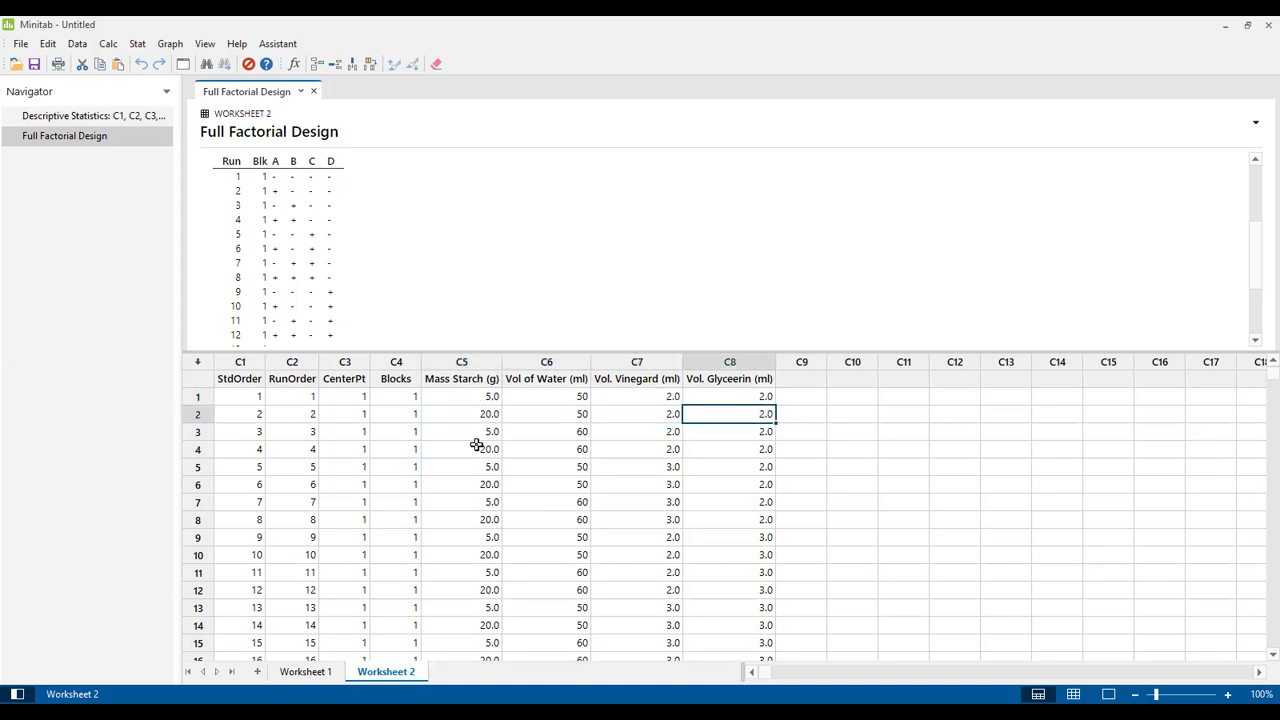
key(Left)
key(Down)
key(Left)
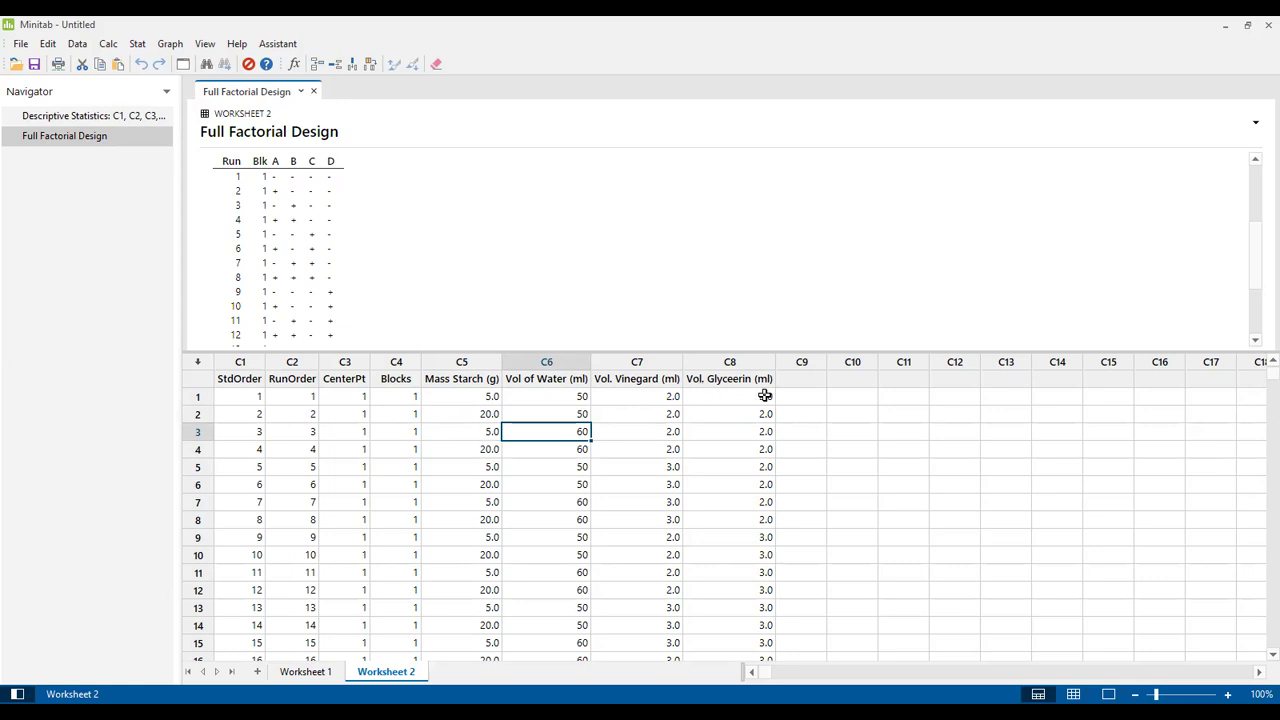
click(809, 380)
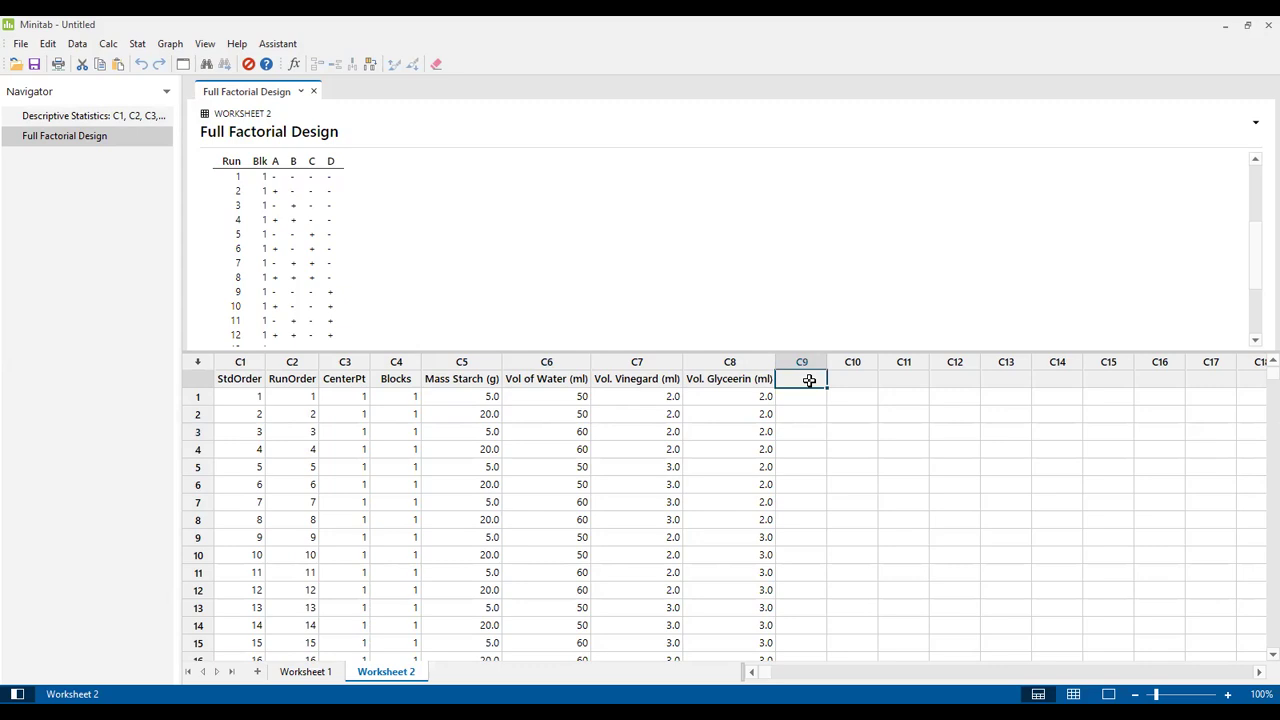
text(R1 (t)
key(BackSpace)
text(YIELD)
key(BackSpace)
key(BackSpace)
key(BackSpace)
key(BackSpace)
key(BackSpace)
key(BackSpace)
key(BackSpace)
- Switch to the Word document and copy the first 19 values of Table 1.0's second column, starting at 240
key(alt+Tab)
drag(1257, 220, 1257, 221)
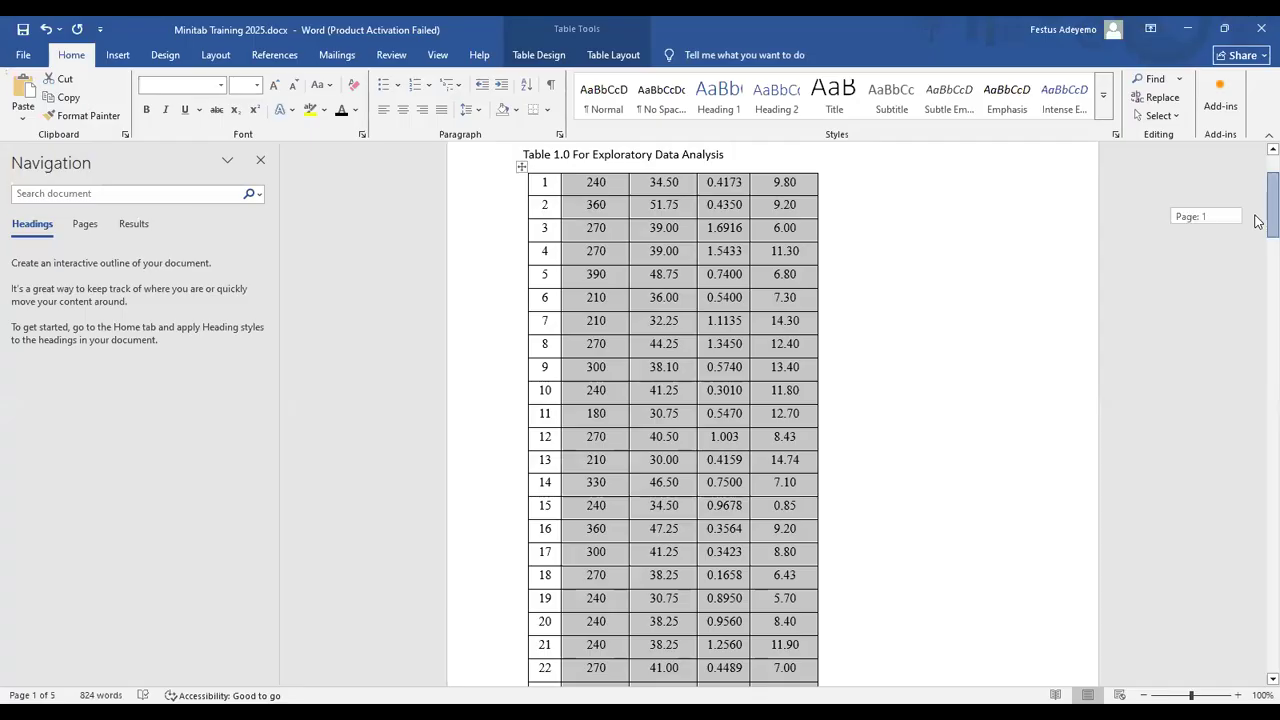
click(601, 188)
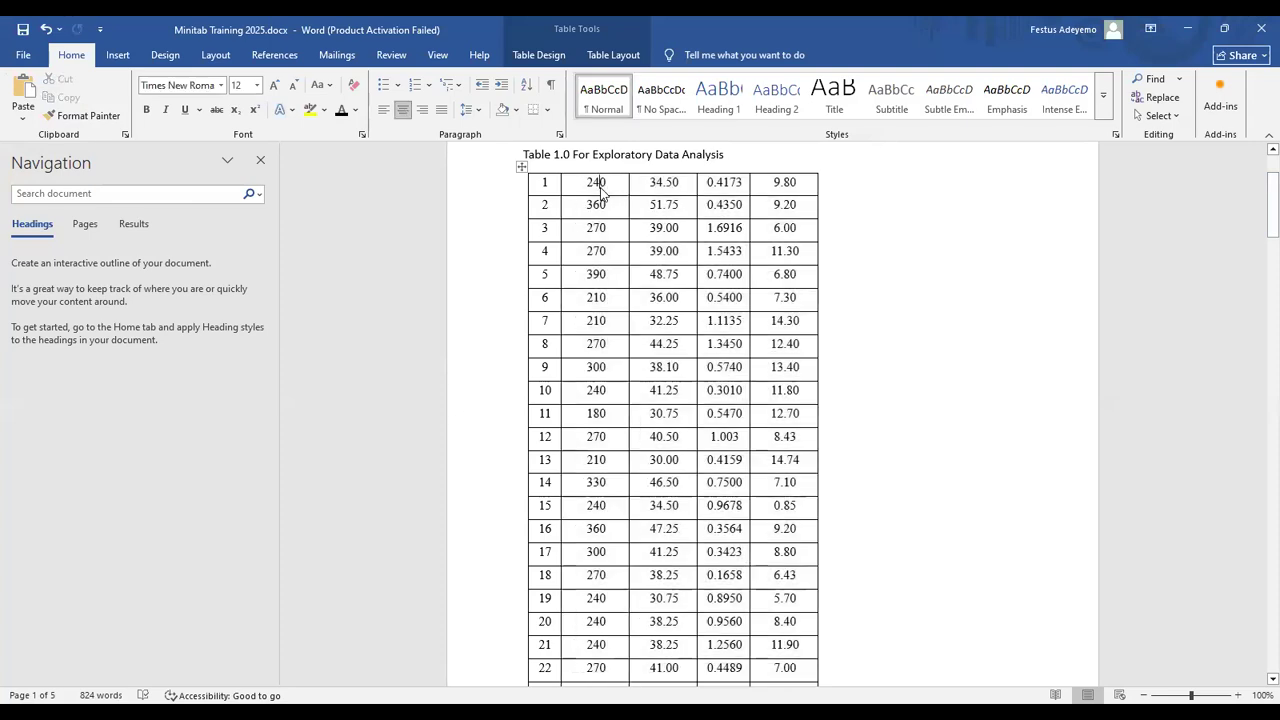
key(Left)
key(Left)
key(shift+Down)
key(shift+Down)
key(shift+Down)
key(shift+Down)
key(shift+Down)
key(shift+Down)
key(shift+Down)
key(shift+Down)
key(shift+Down)
key(shift+Down)
key(shift+Down)
key(shift+Down)
key(shift+Down)
key(shift+Down)
key(shift+Down)
key(shift+Down)
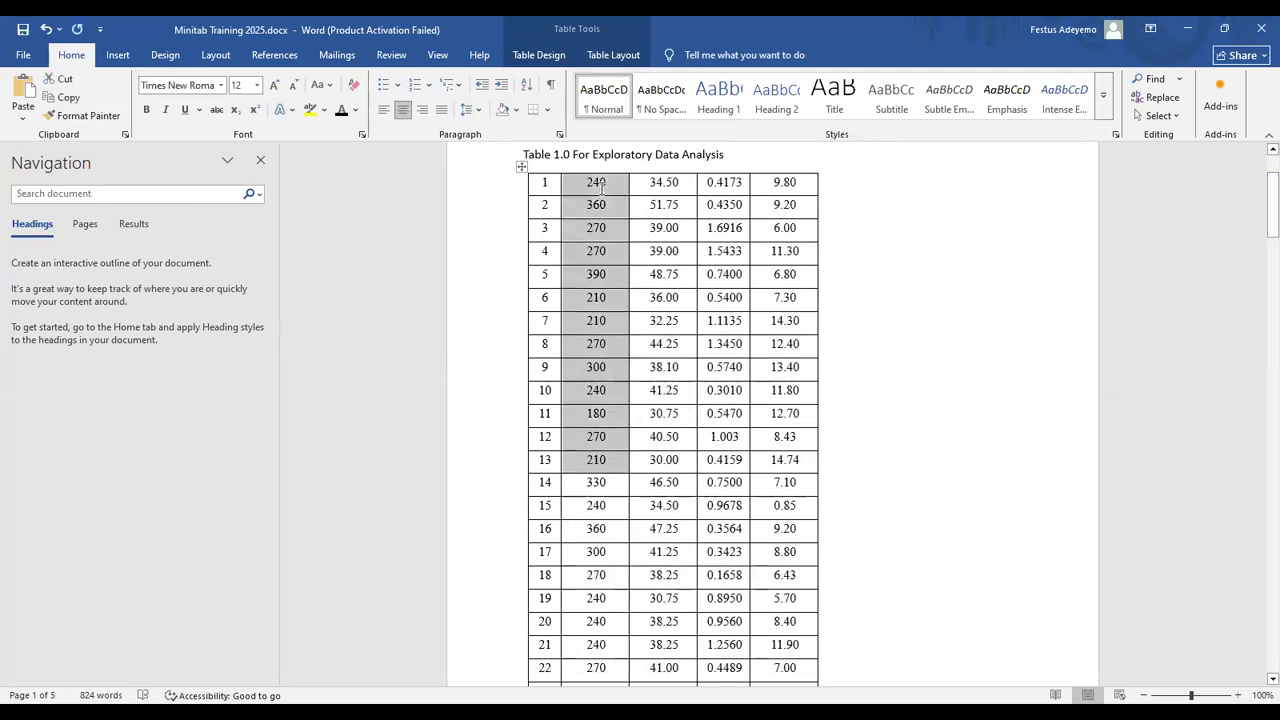
key(shift+Down)
key(shift+Down)
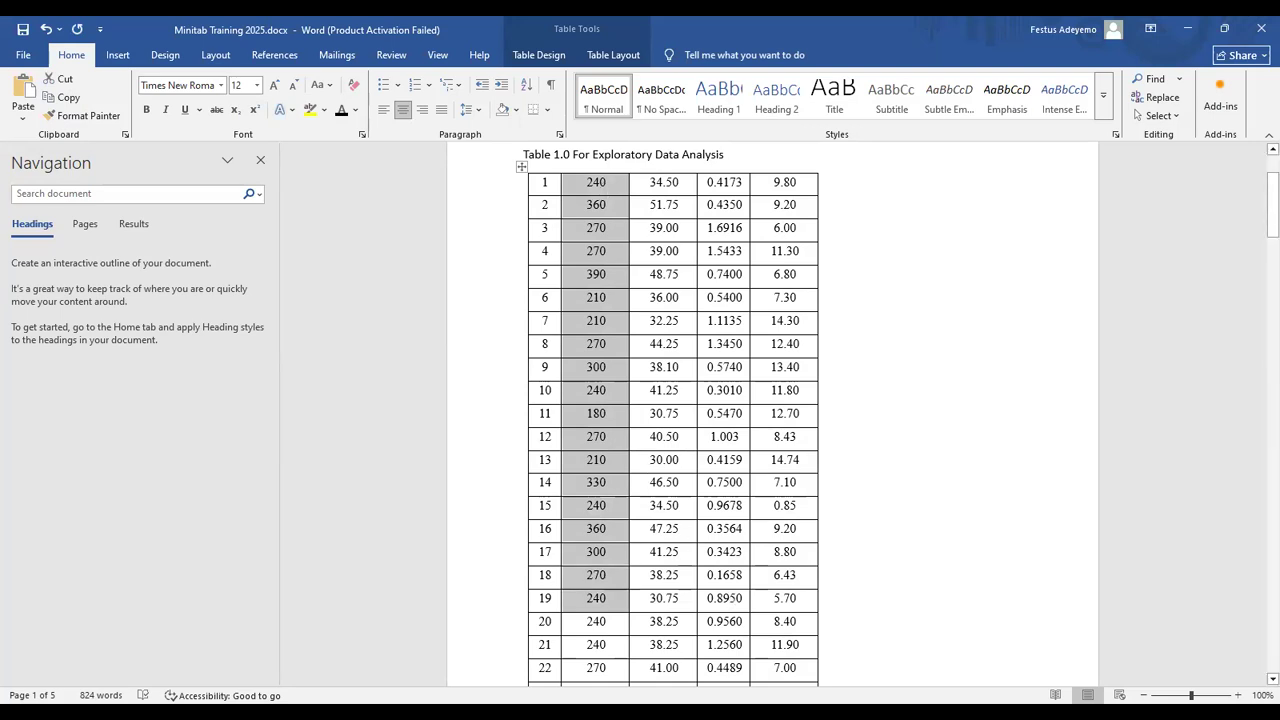
- Switch back to Minitab, name column C9 ENERGY and paste the copied values into it from row 1
key(alt+Tab)
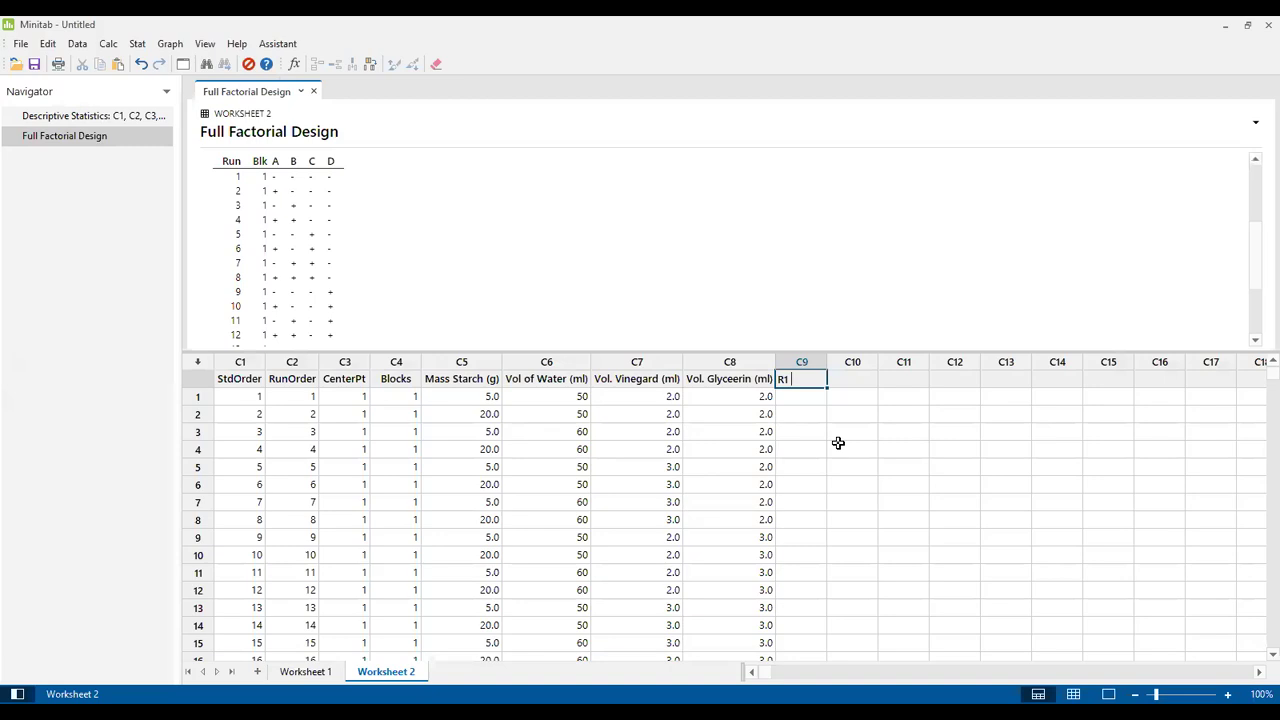
text(ENGER)
key(BackSpace)
key(BackSpace)
key(BackSpace)
key(BackSpace)
key(BackSpace)
key(BackSpace)
key(BackSpace)
key(BackSpace)
key(BackSpace)
key(BackSpace)
text(ENERGY)
click(810, 399)
key(ctrl+v)
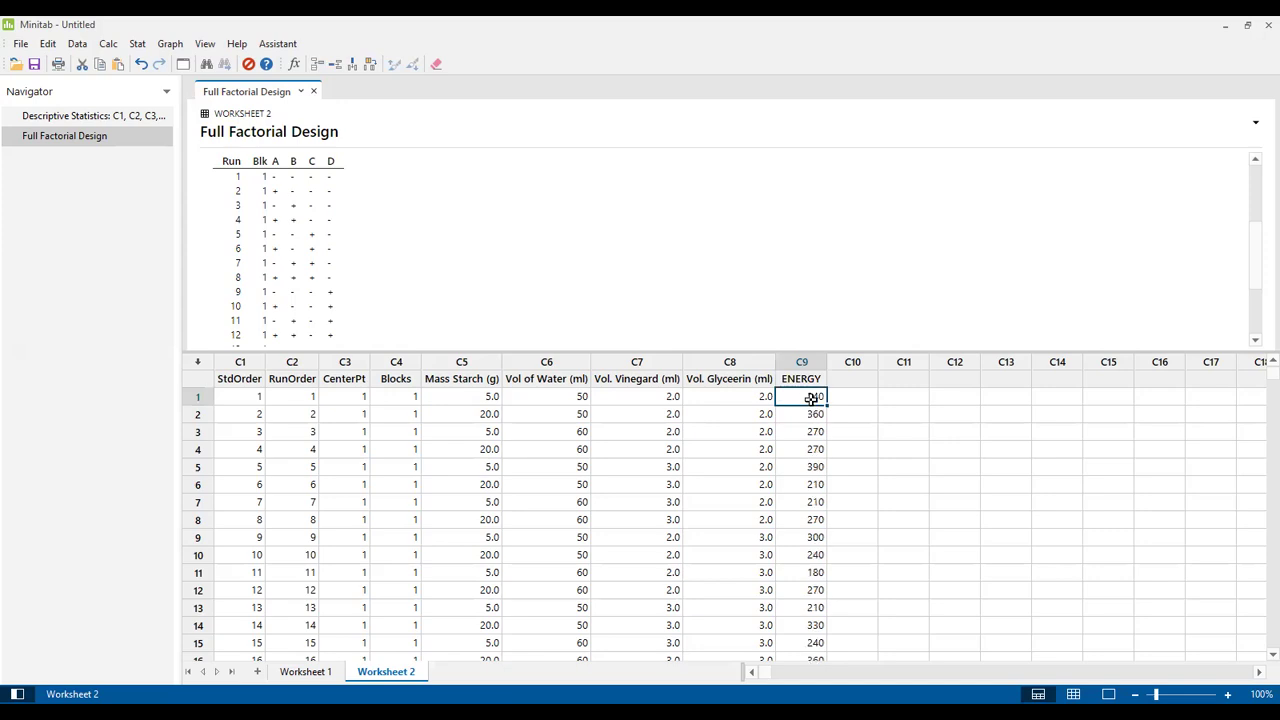
- Select the C10 name cell, then in the Word document copy the first 19 values of Table 1.0's third column, starting at 34.50
click(858, 379)
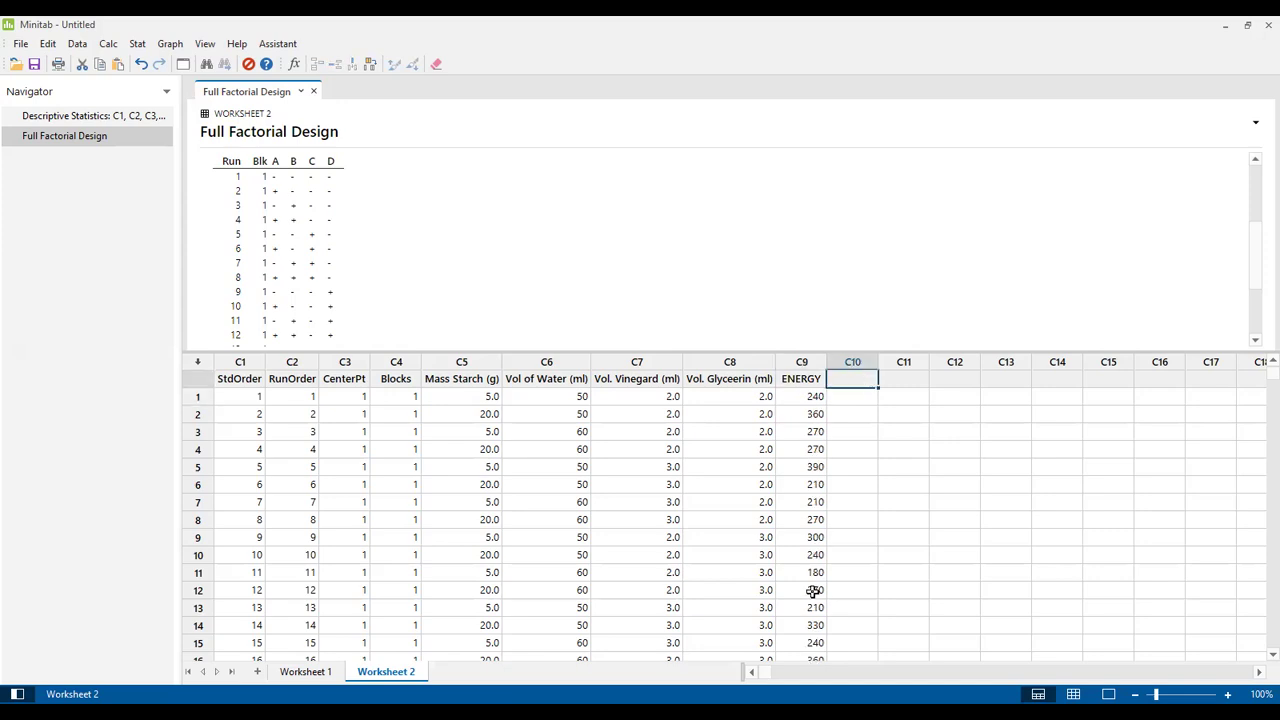
key(alt+Tab)
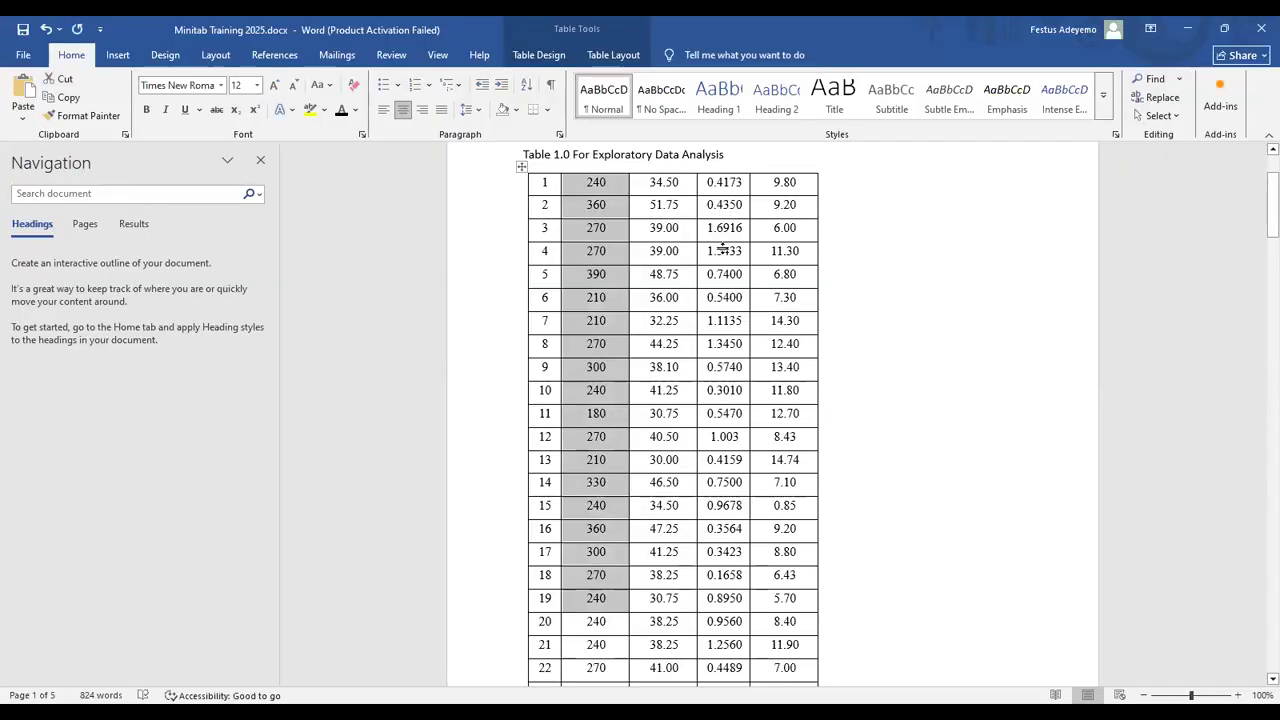
click(630, 176)
click(648, 182)
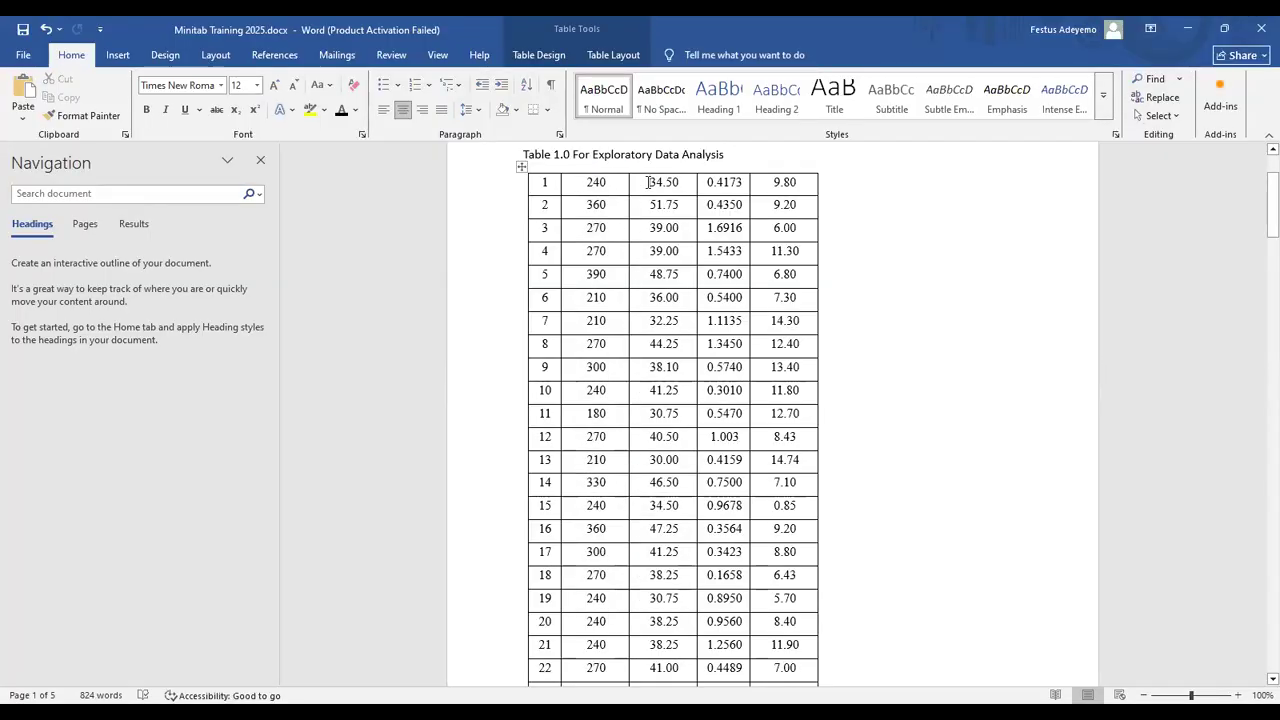
key(shift+Down)
key(shift+Down)
key(shift+Down)
key(shift+Down)
key(shift+Down)
key(shift+Down)
key(shift+Down)
key(shift+Down)
key(shift+Down)
key(shift+Down)
key(shift+Down)
key(shift+Down)
key(shift+Down)
key(shift+Down)
key(shift+Down)
key(shift+Down)
key(shift+Down)
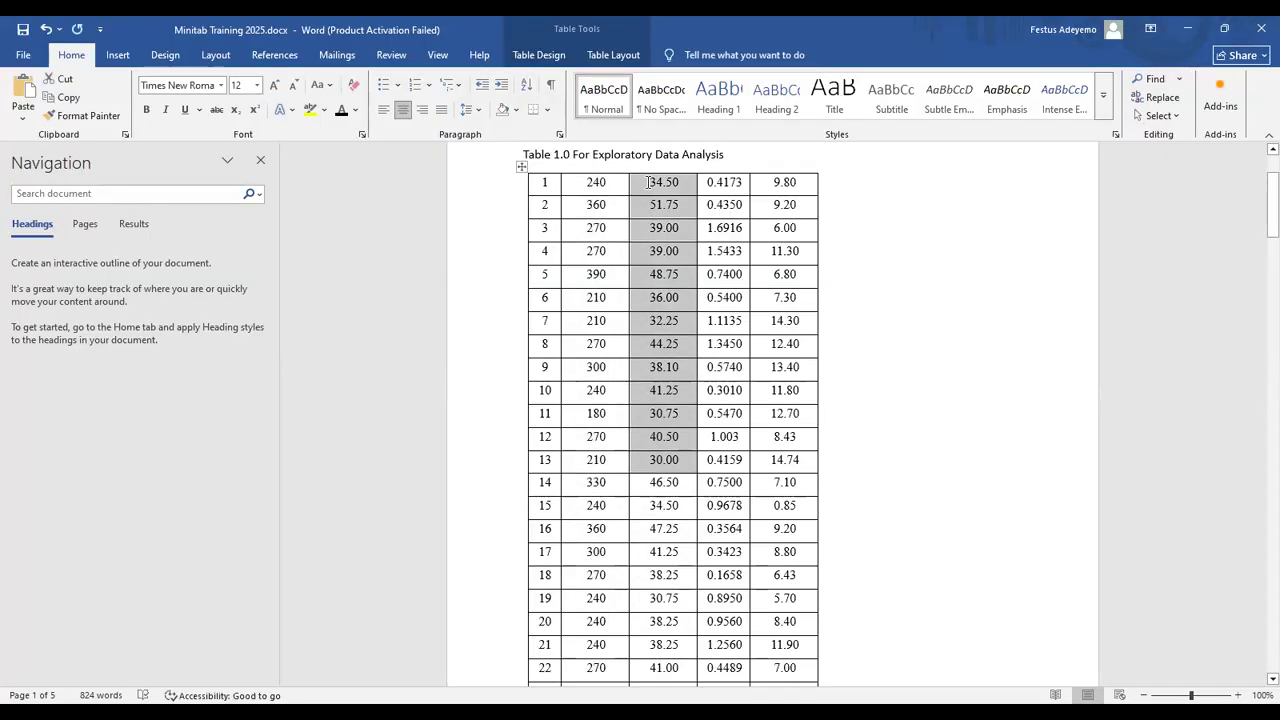
key(shift+Down)
key(ctrl+c)
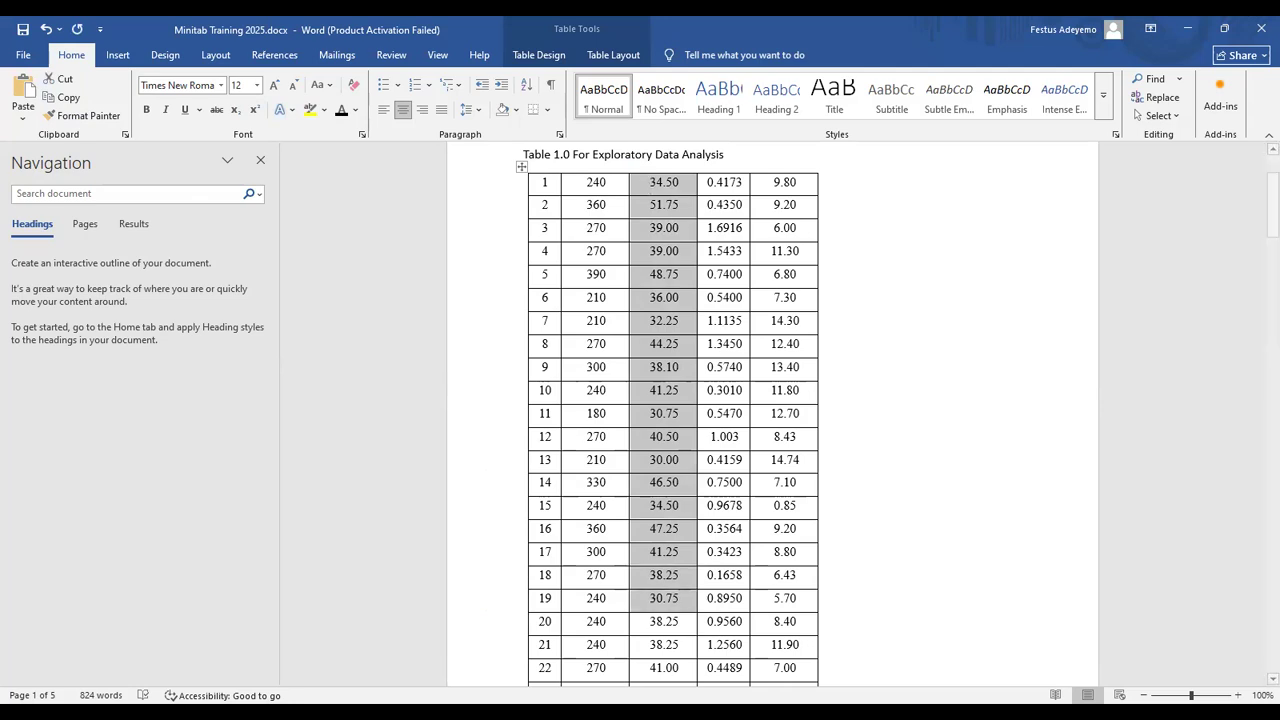
- Switch back to Minitab, name column C10 WEIGHT OF PLASTIC and paste the copied values into it from row 1
key(alt+Tab)
text(WEIGHT OF)
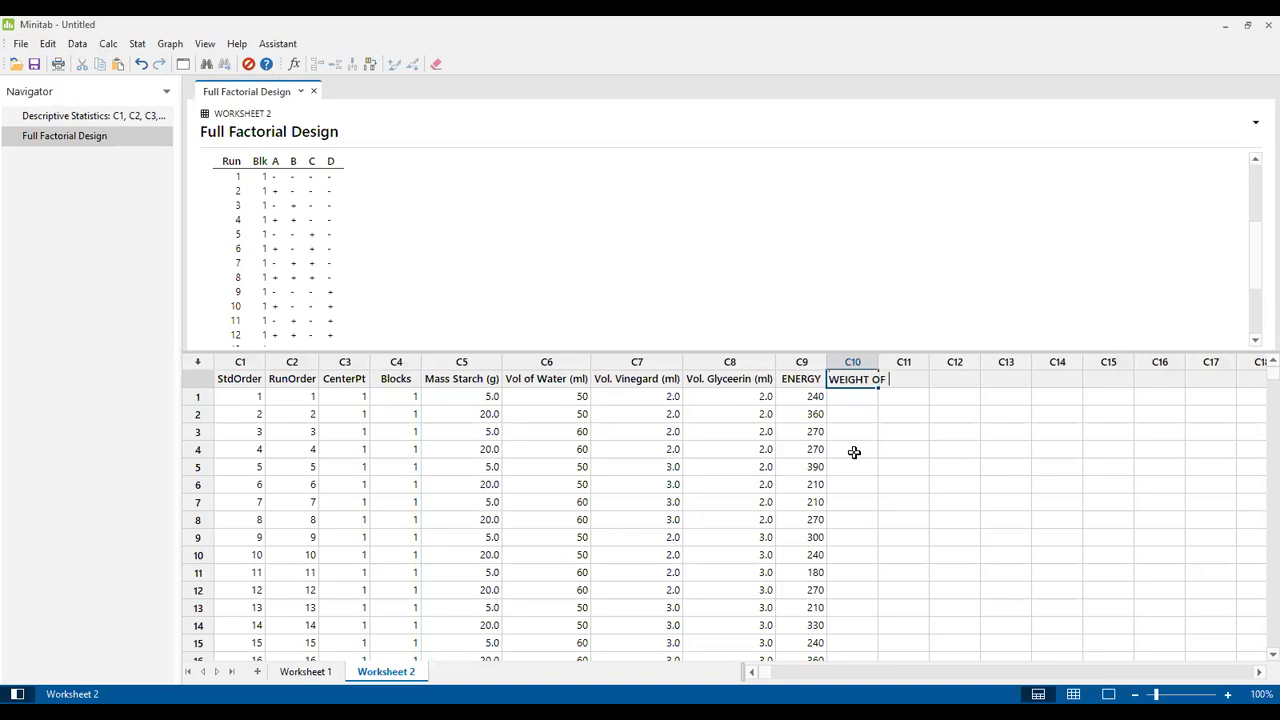
text( PLASTIC)
click(854, 400)
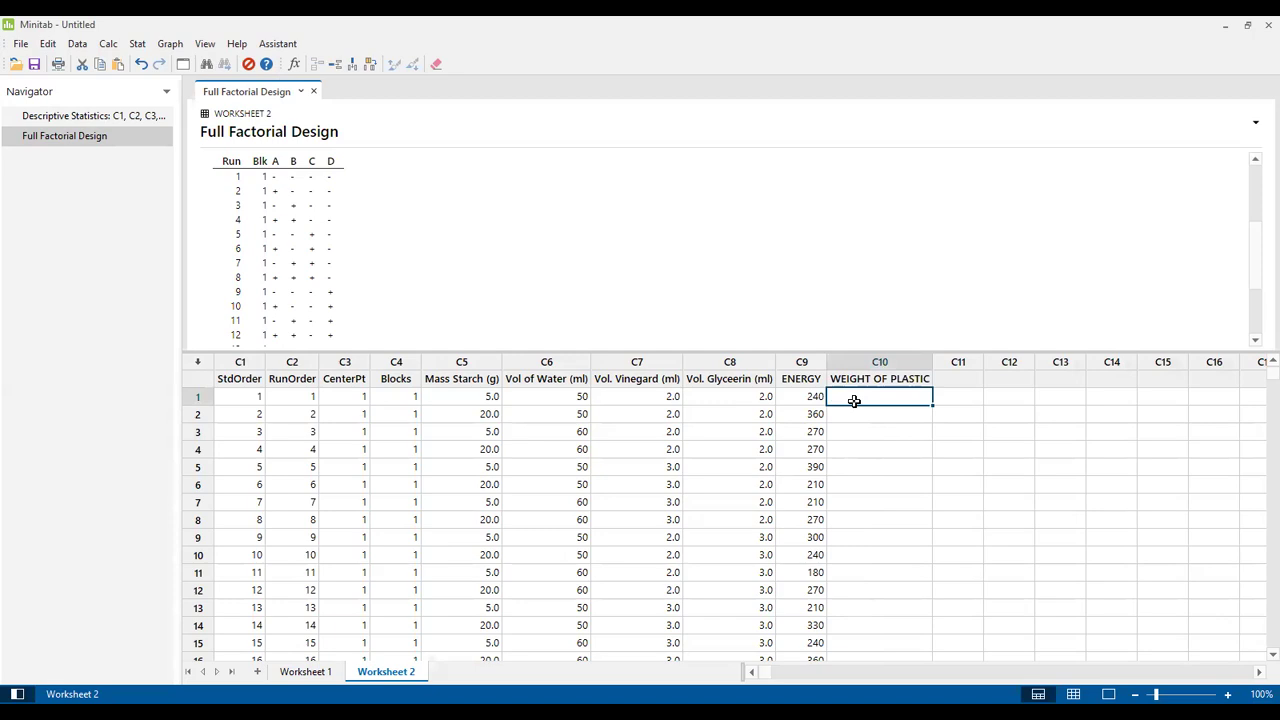
key(ctrl+v)
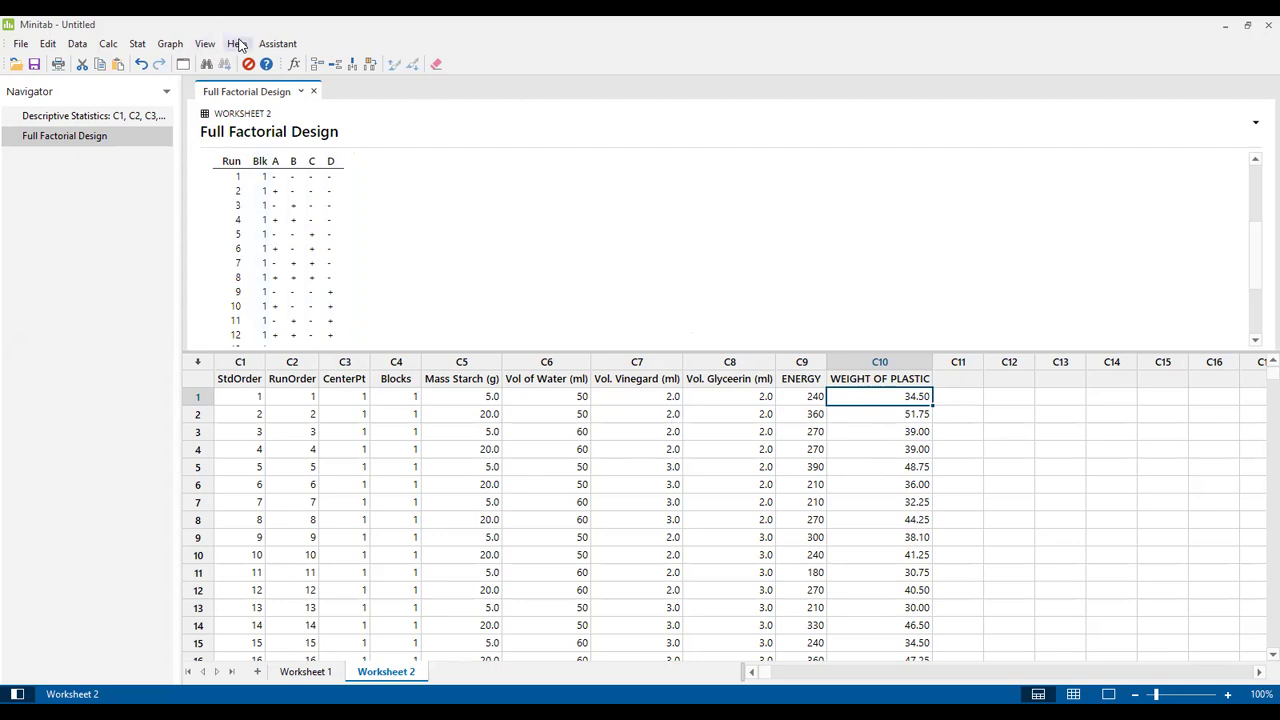
- Start Analyze Factorial Design for the worksheet and set ENERGY and WEIGHT OF PLASTIC as the responses
click(137, 45)
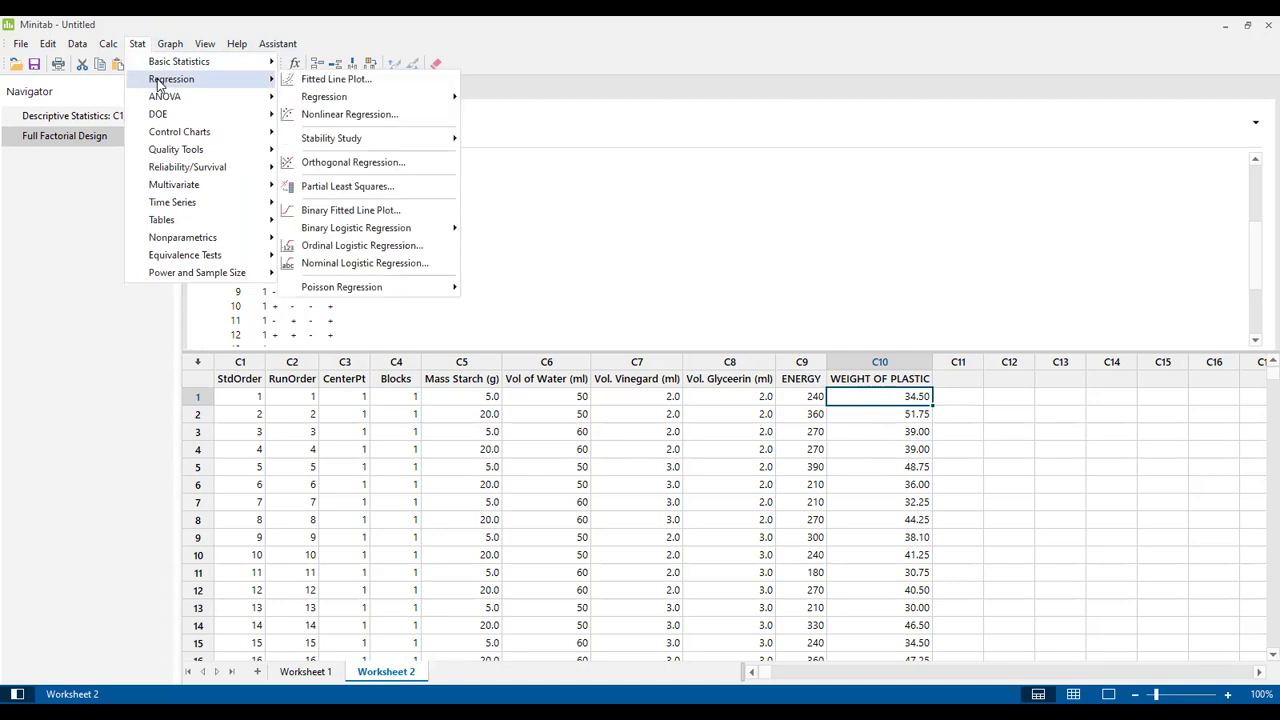
mouse_move(166, 116)
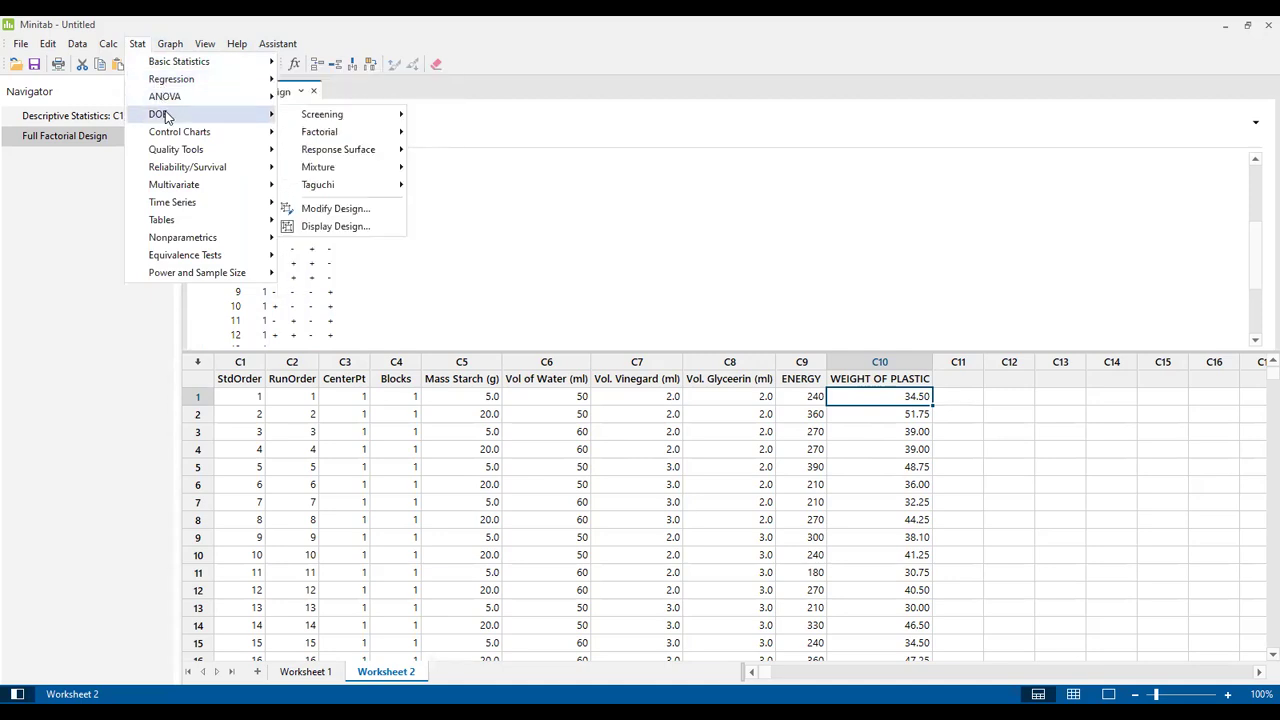
mouse_move(338, 133)
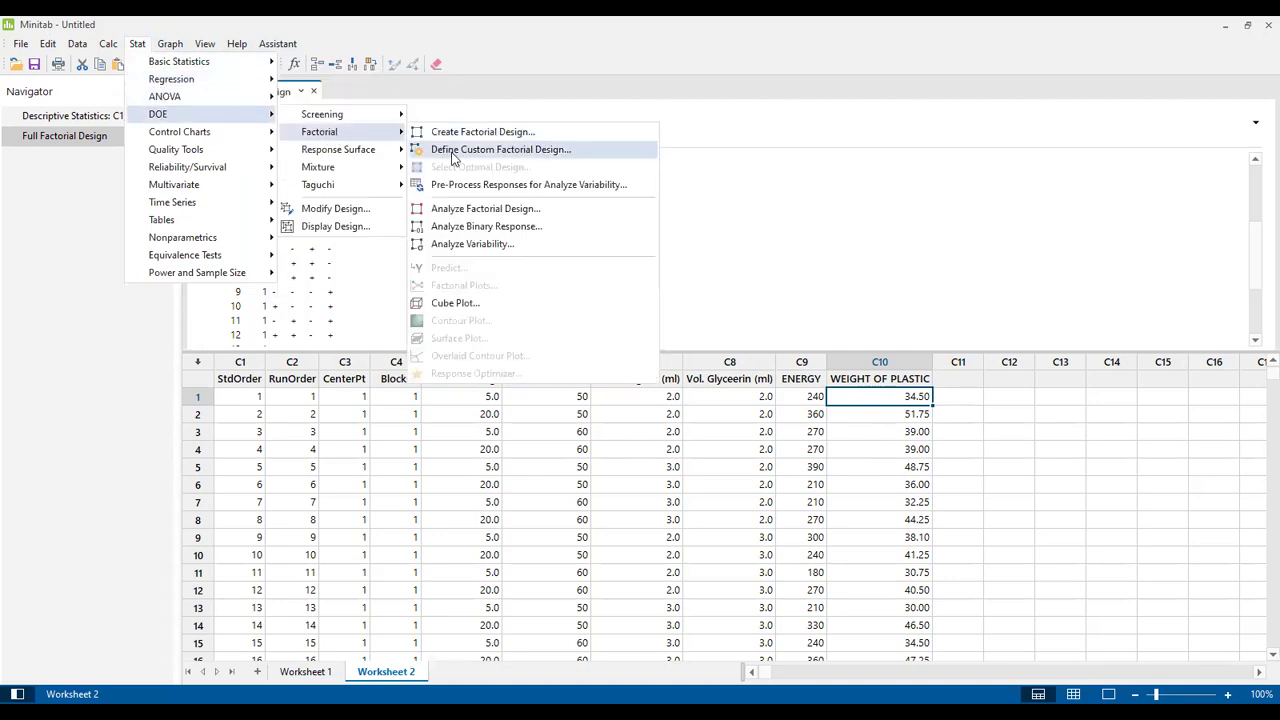
click(480, 211)
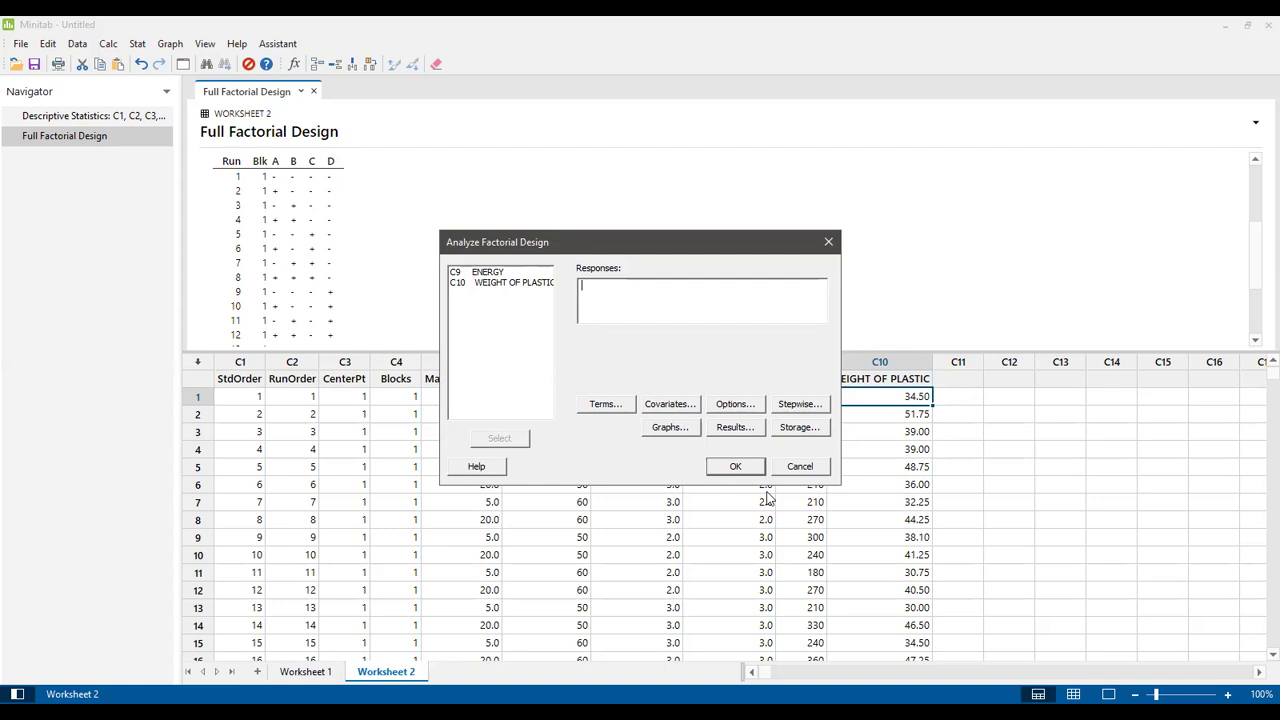
drag(725, 243, 758, 102)
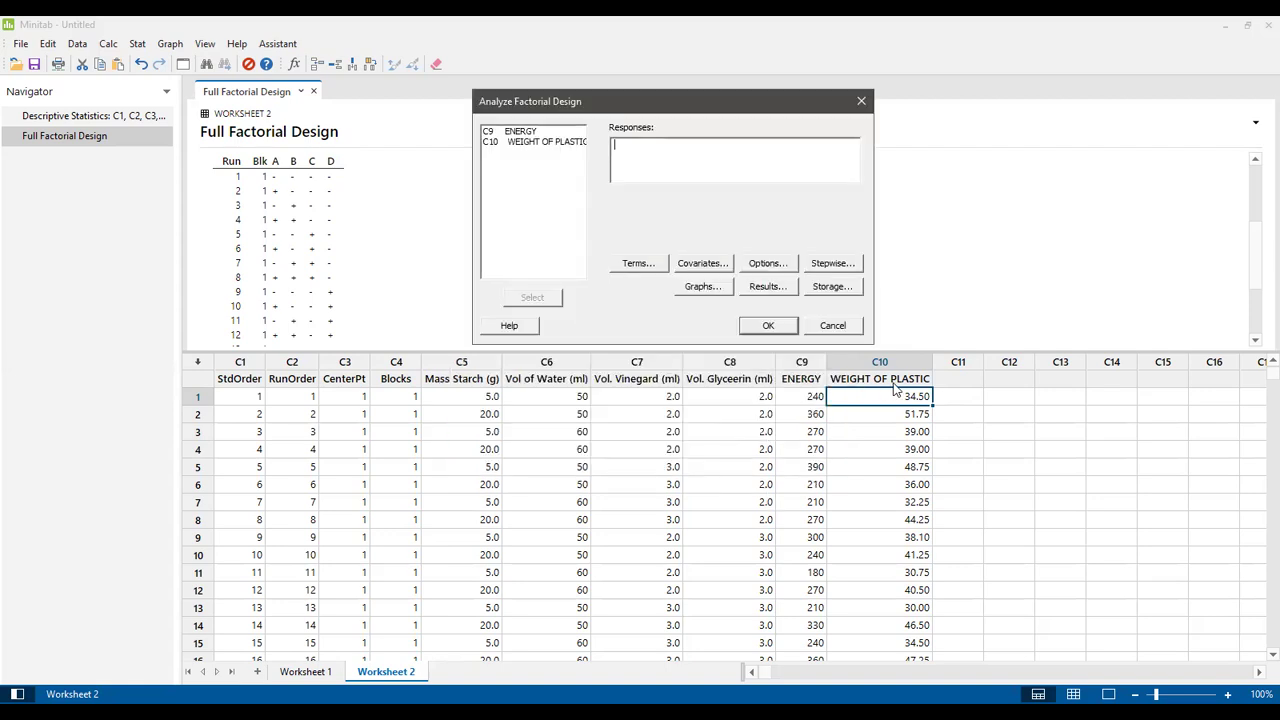
click(518, 134)
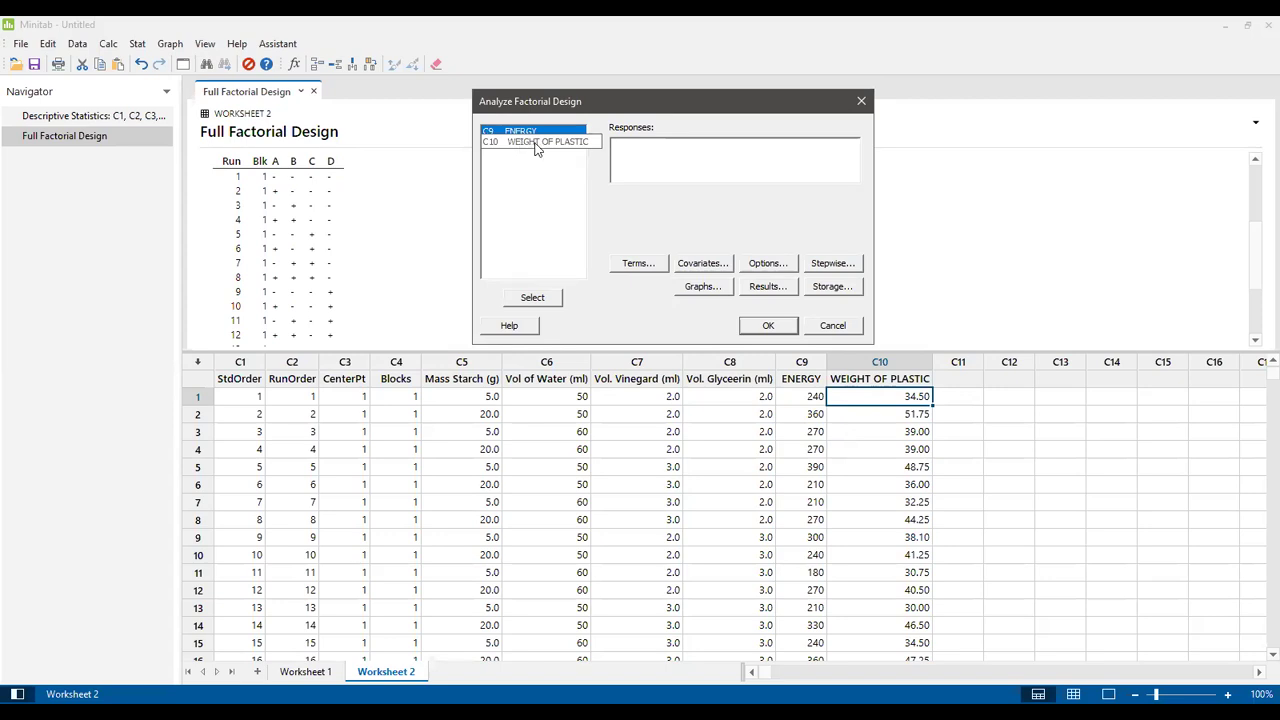
shift+click(536, 142)
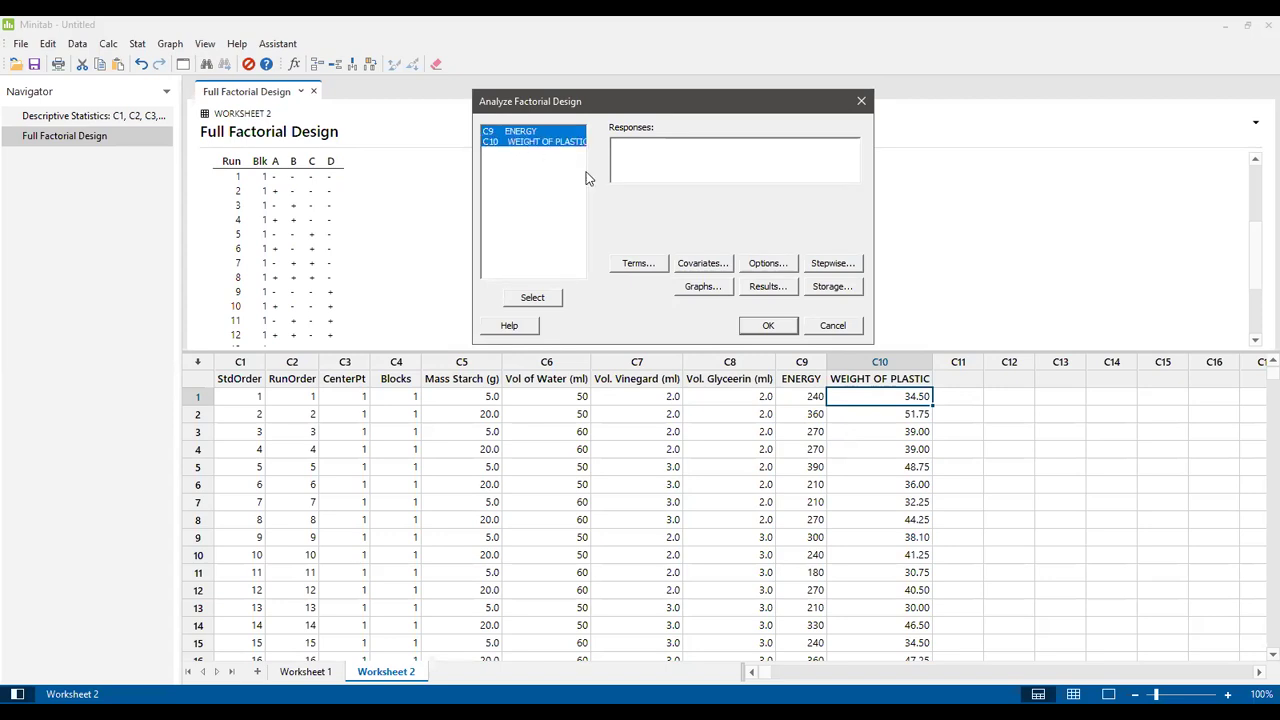
click(531, 298)
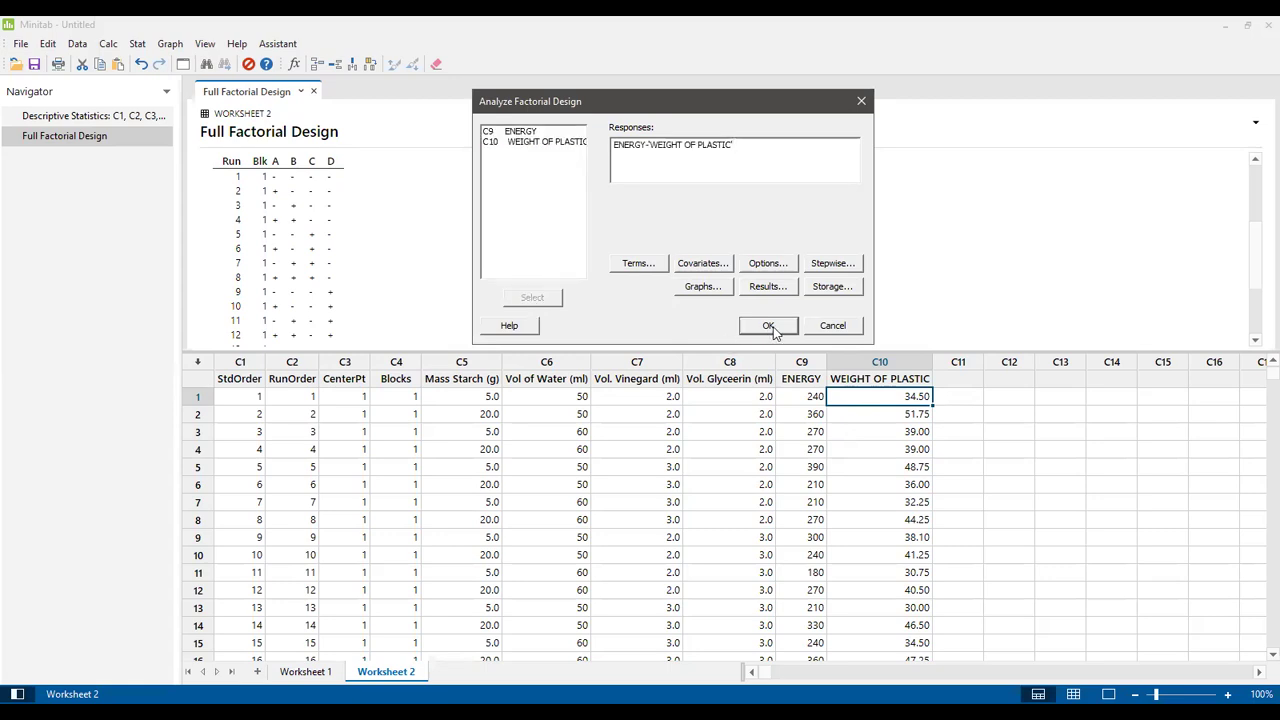
- Review the model terms, covariates and options settings of the factorial analysis
click(640, 264)
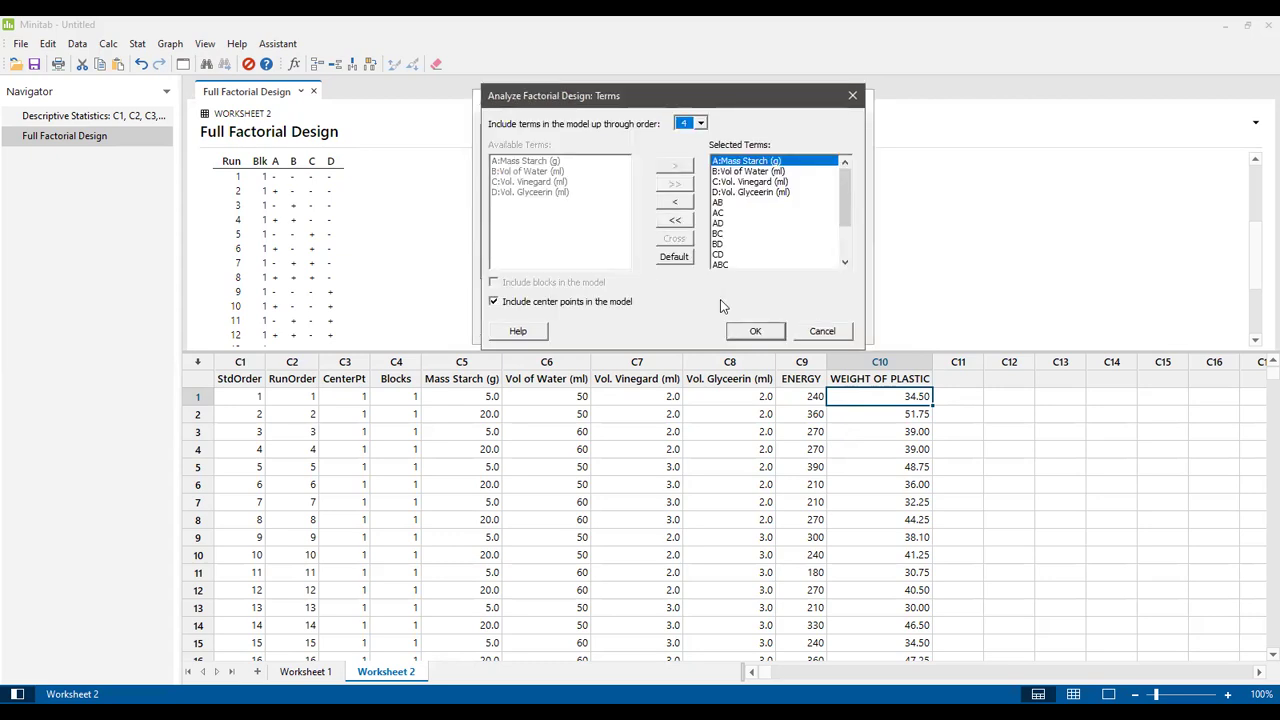
click(822, 331)
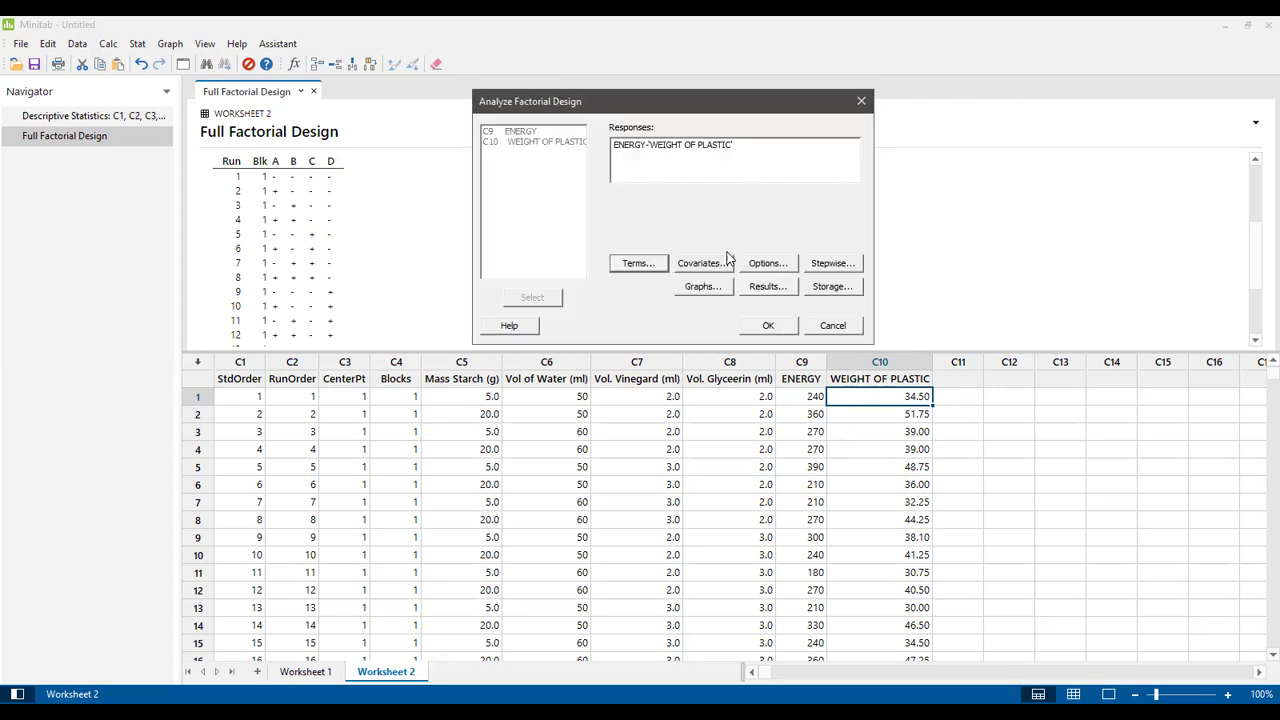
click(708, 264)
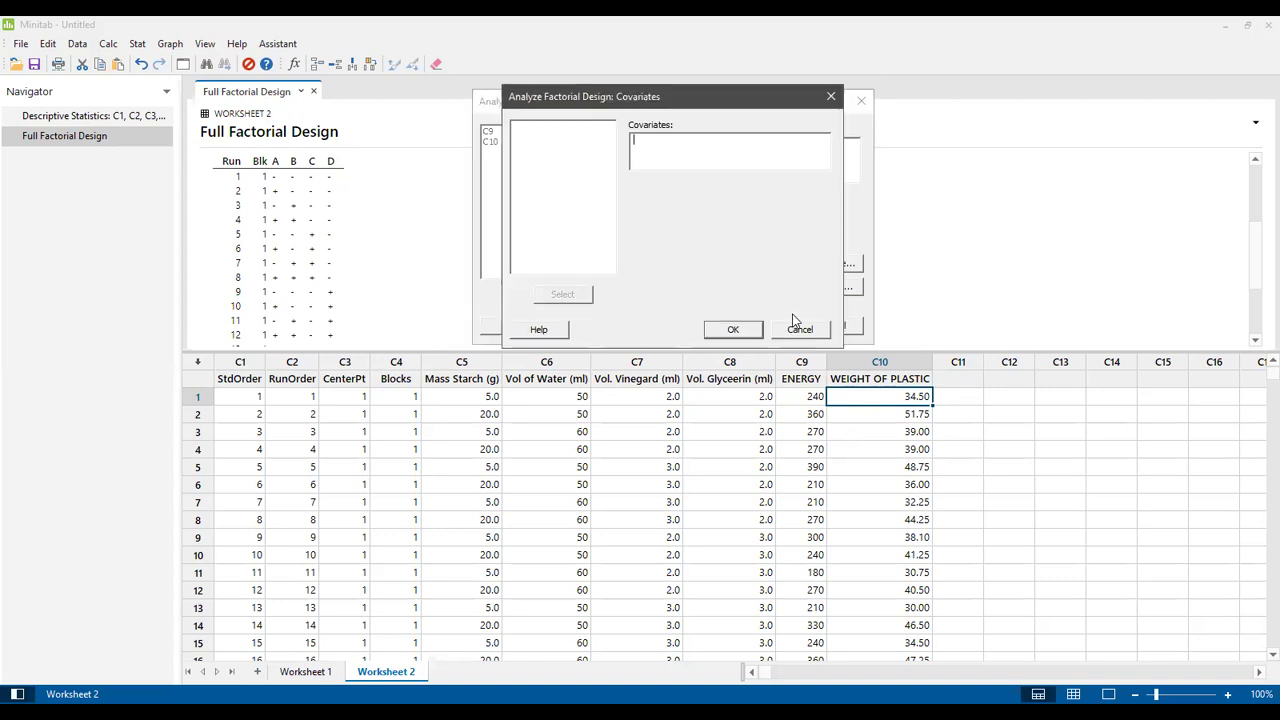
click(800, 331)
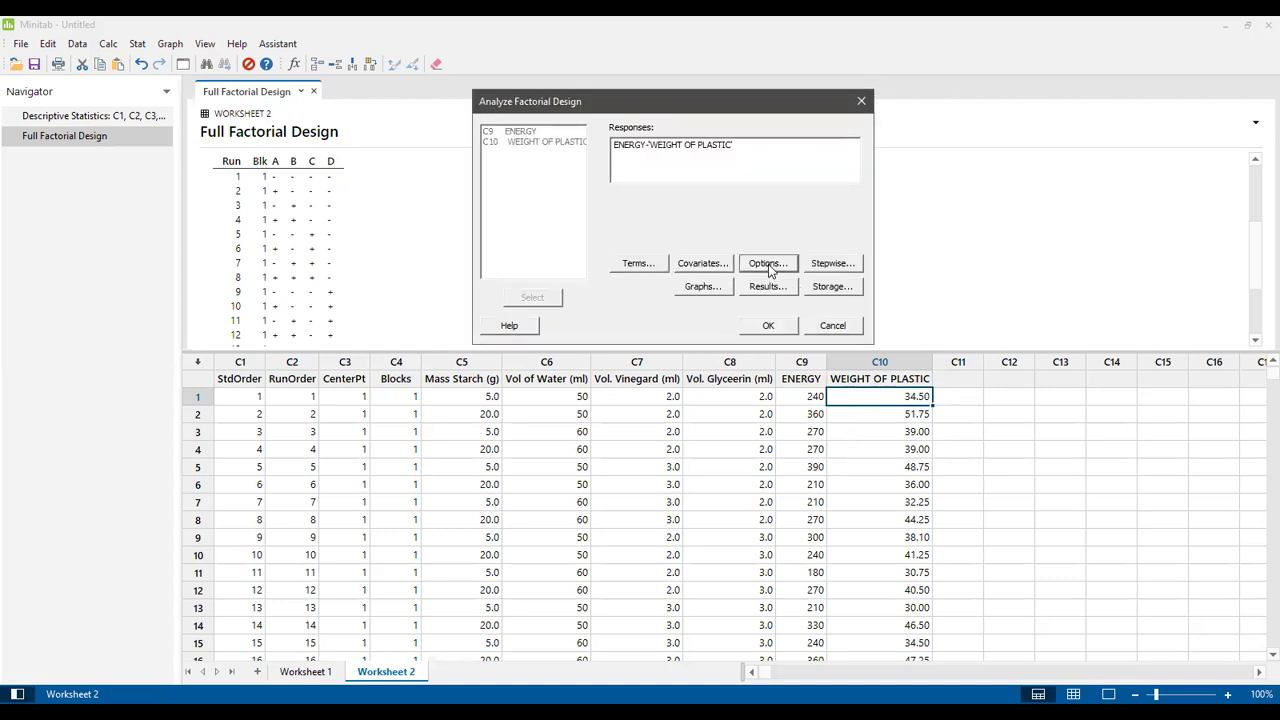
click(768, 264)
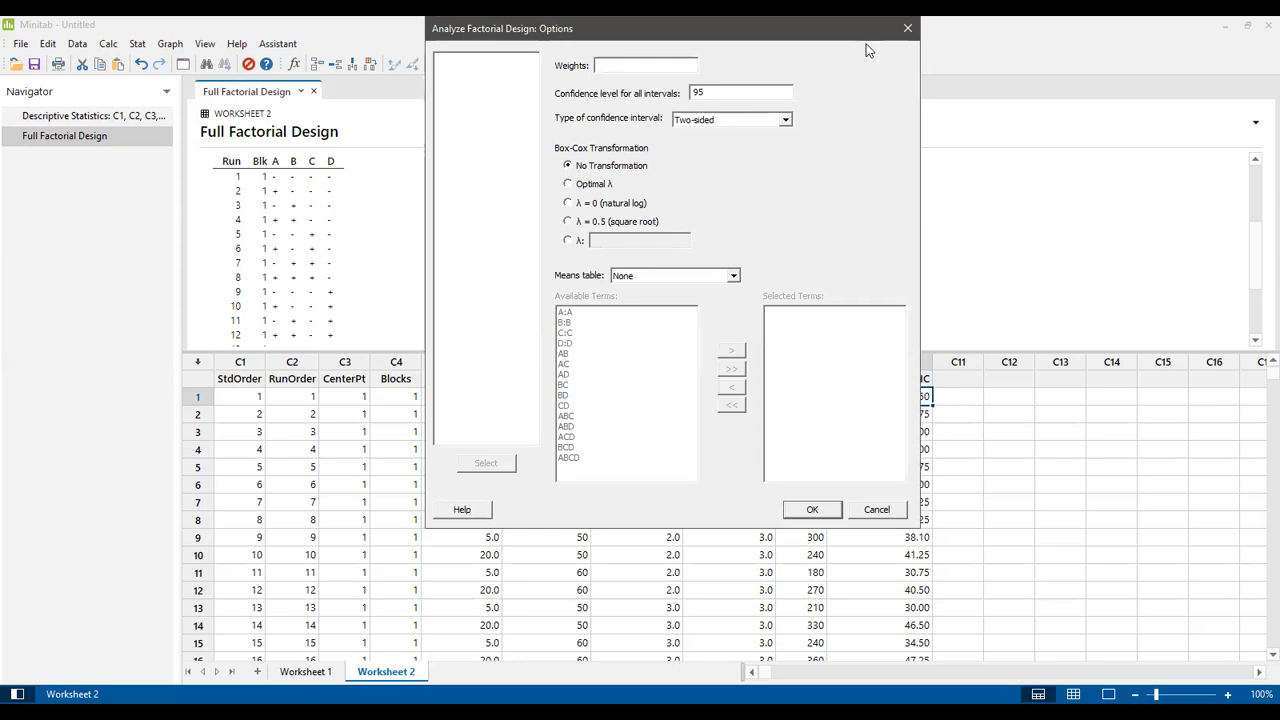
click(907, 28)
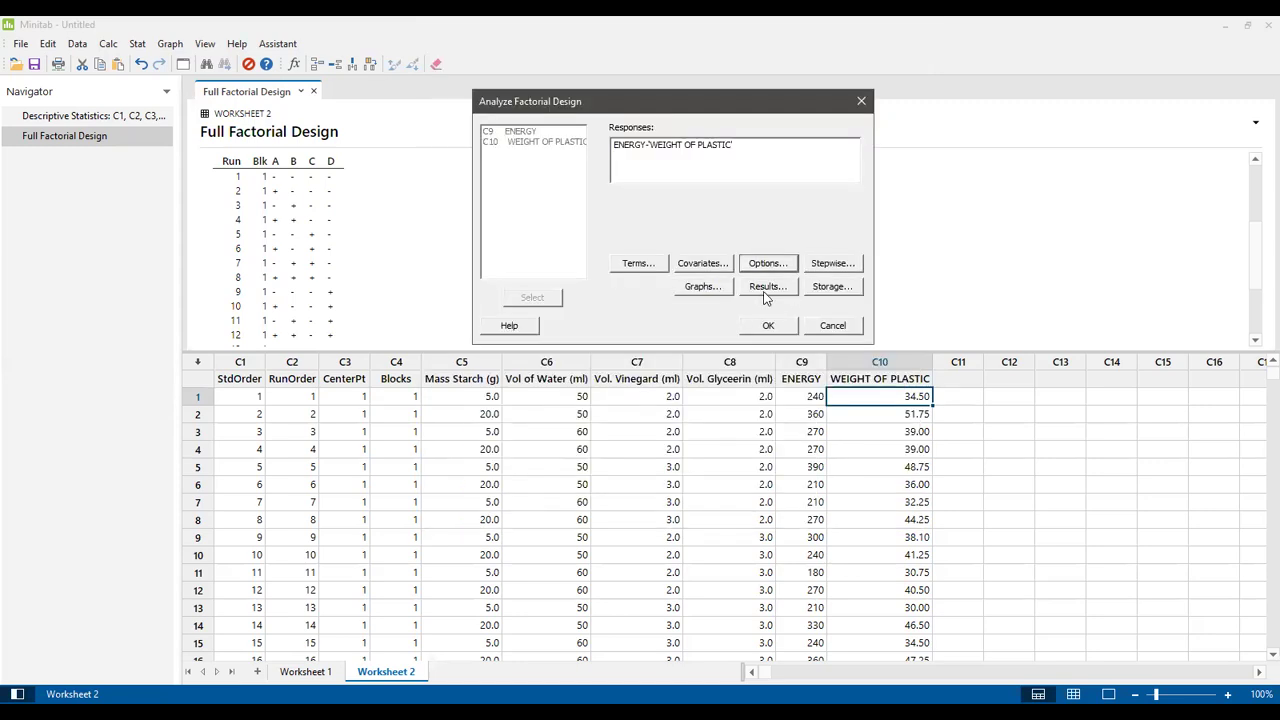
- Configure the analysis graphs with individual residual plots: histogram, normal plot, residuals versus fits and residuals versus order
click(713, 291)
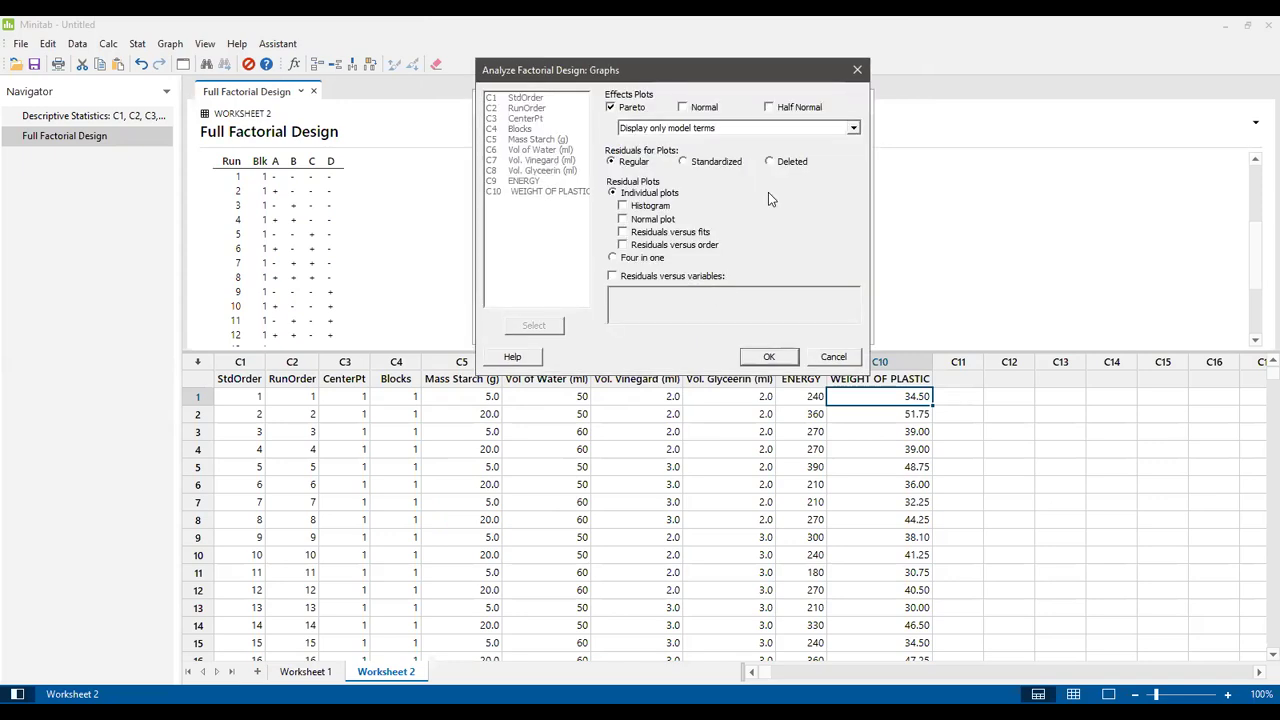
click(613, 258)
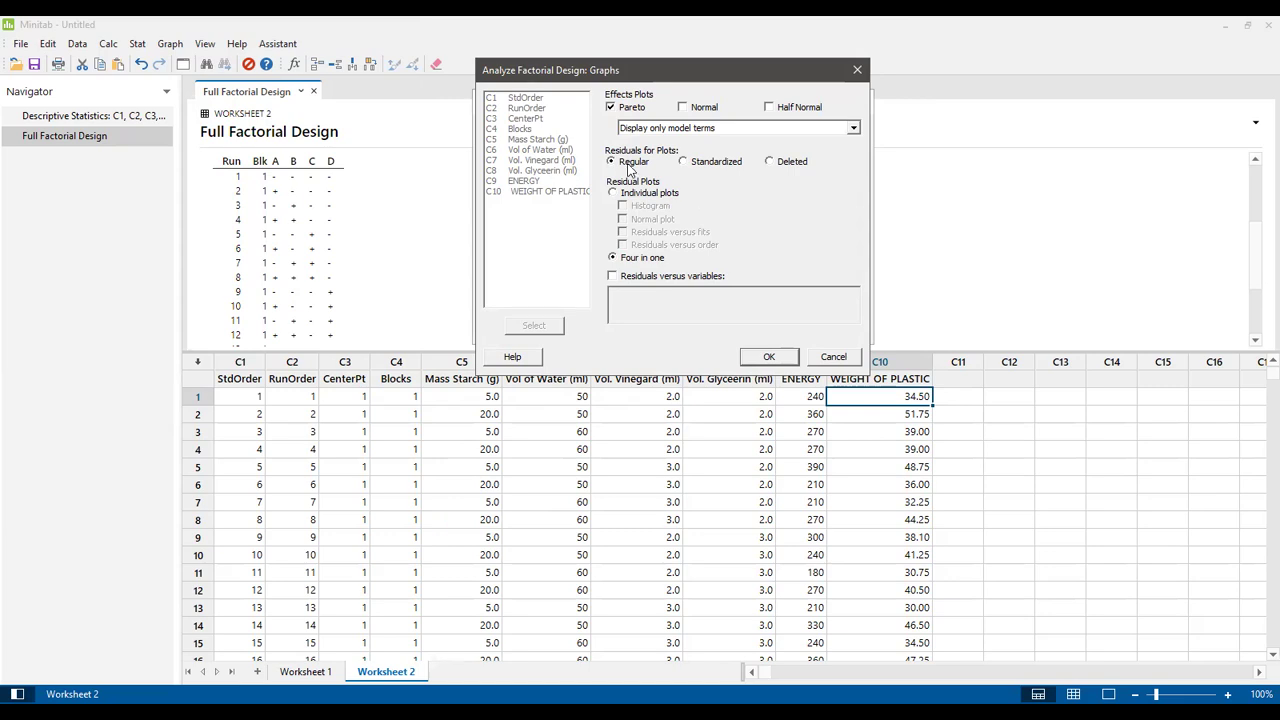
click(766, 359)
click(613, 193)
click(622, 205)
click(622, 218)
click(622, 231)
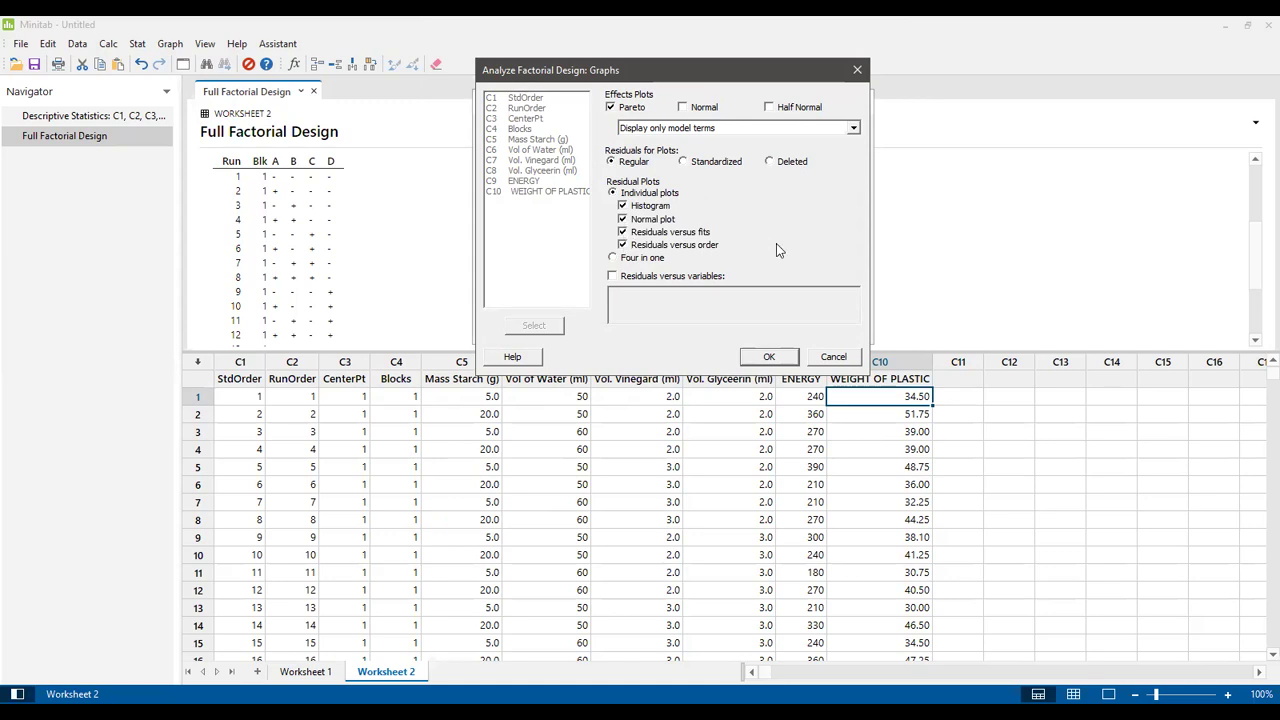
click(768, 357)
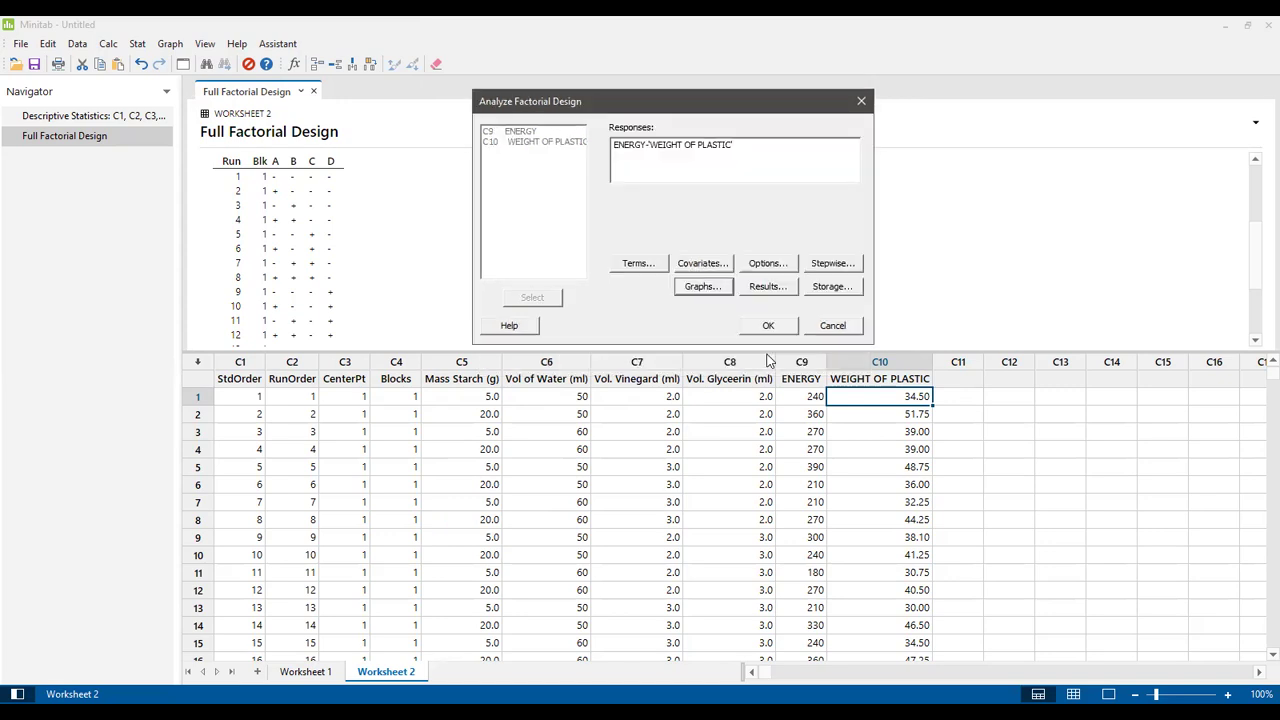
- Set the display of the analysis results to Expanded tables
click(773, 290)
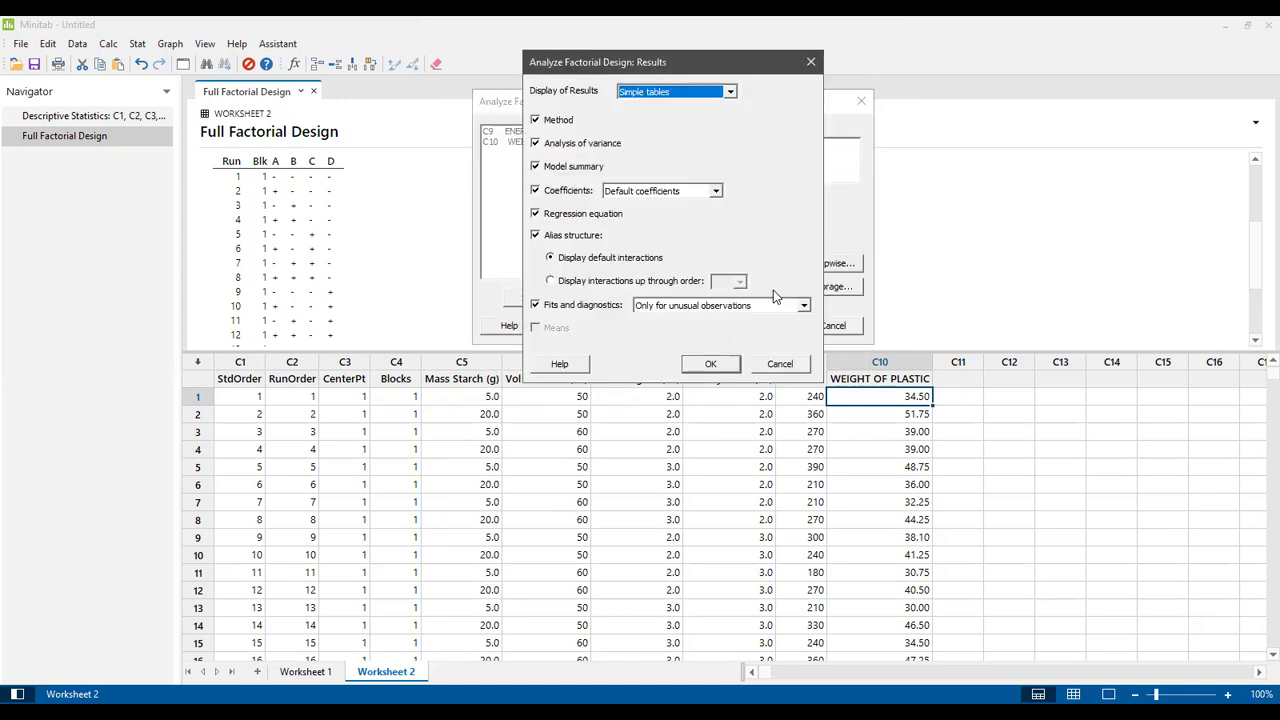
click(731, 92)
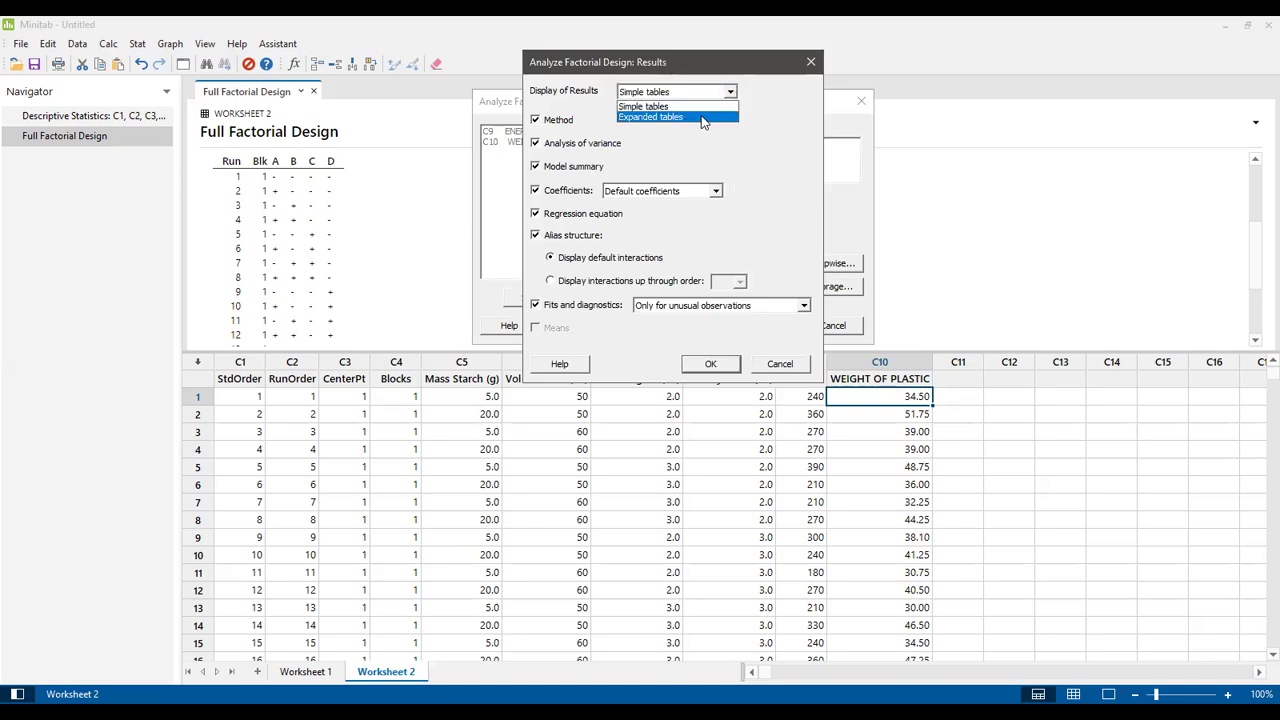
click(702, 118)
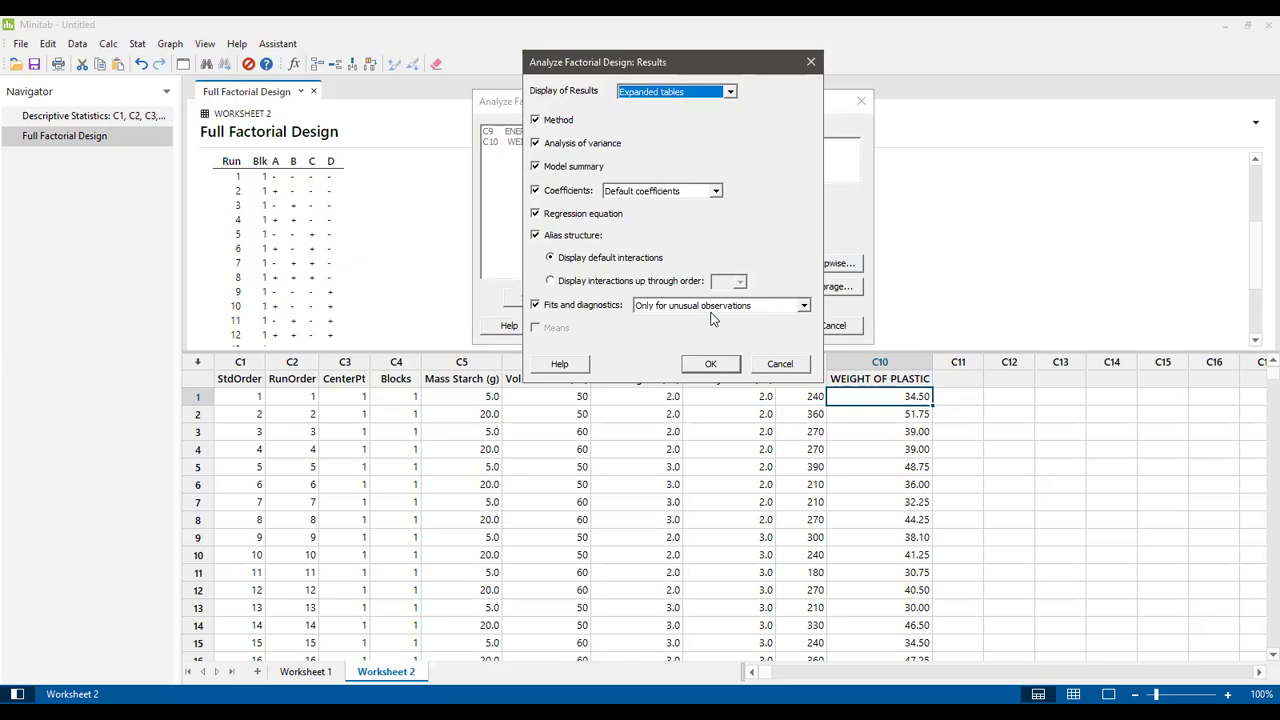
click(716, 367)
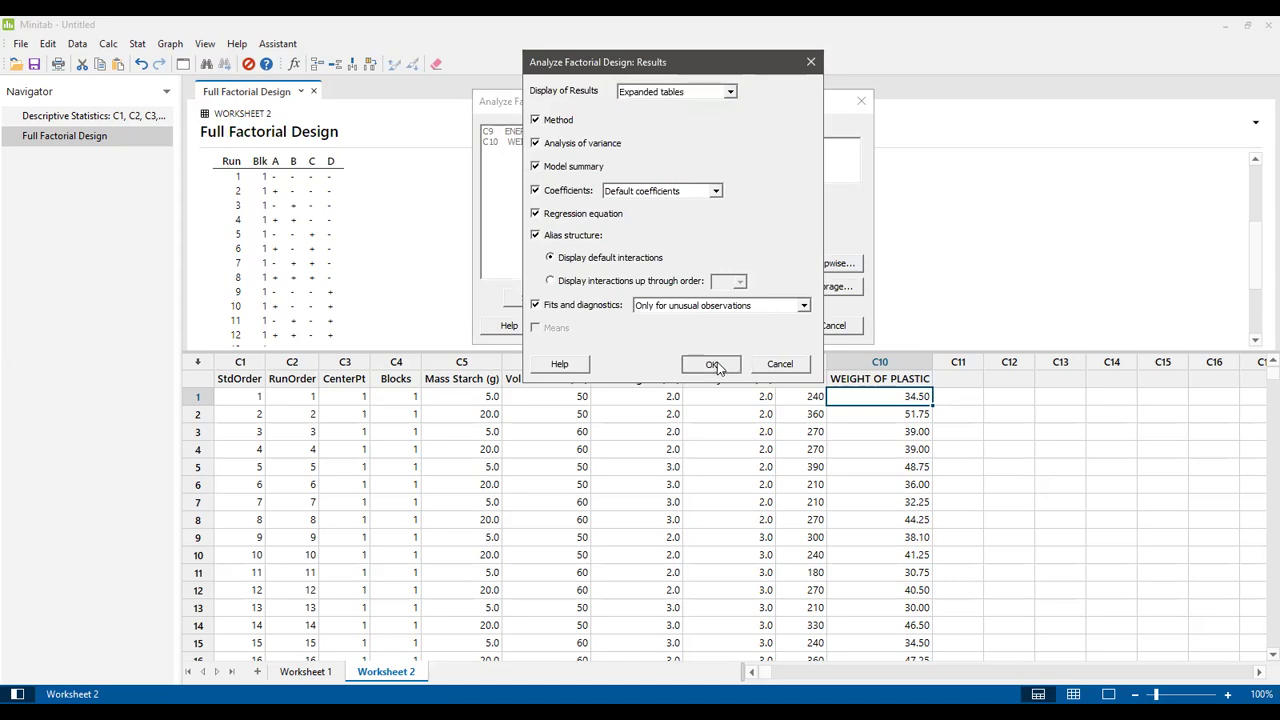
- Store the fits, residuals, standardized and deleted residuals, leverages, Cook's distance, DFITS, effects and coefficients with the analysis
click(830, 288)
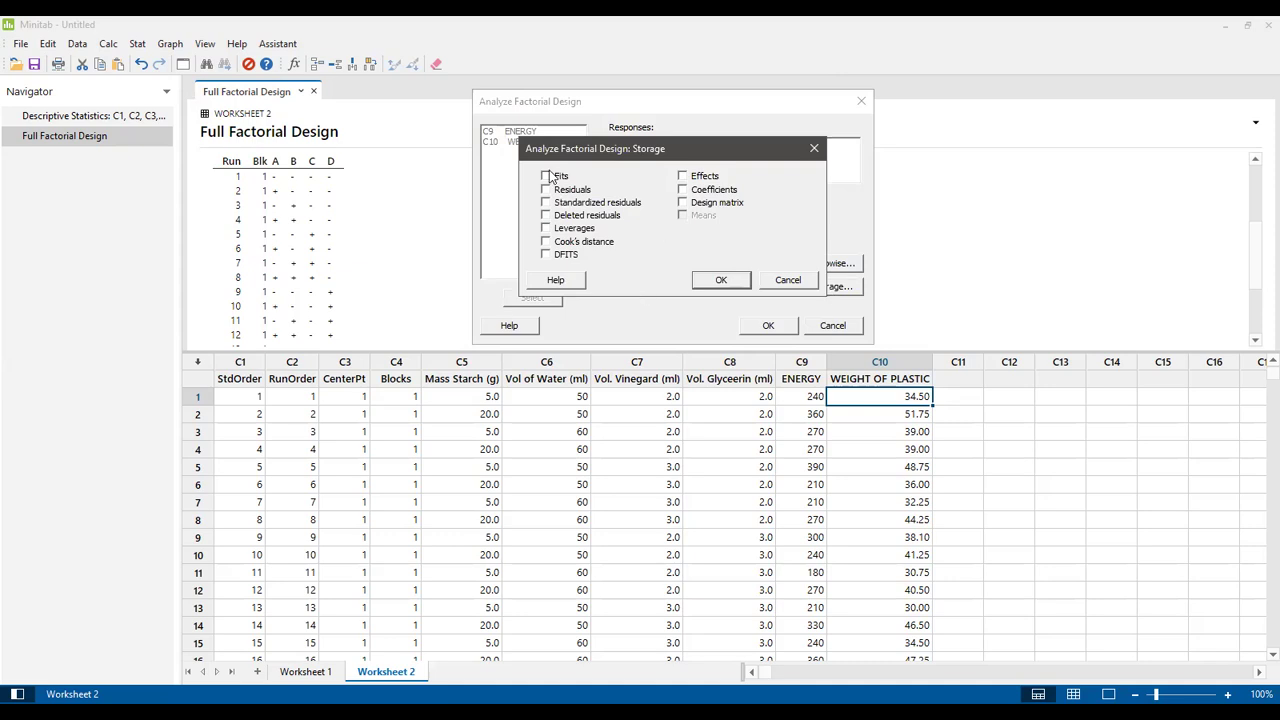
click(546, 176)
click(546, 189)
click(546, 202)
click(546, 215)
click(546, 228)
click(546, 241)
click(546, 254)
click(682, 176)
click(682, 189)
click(718, 281)
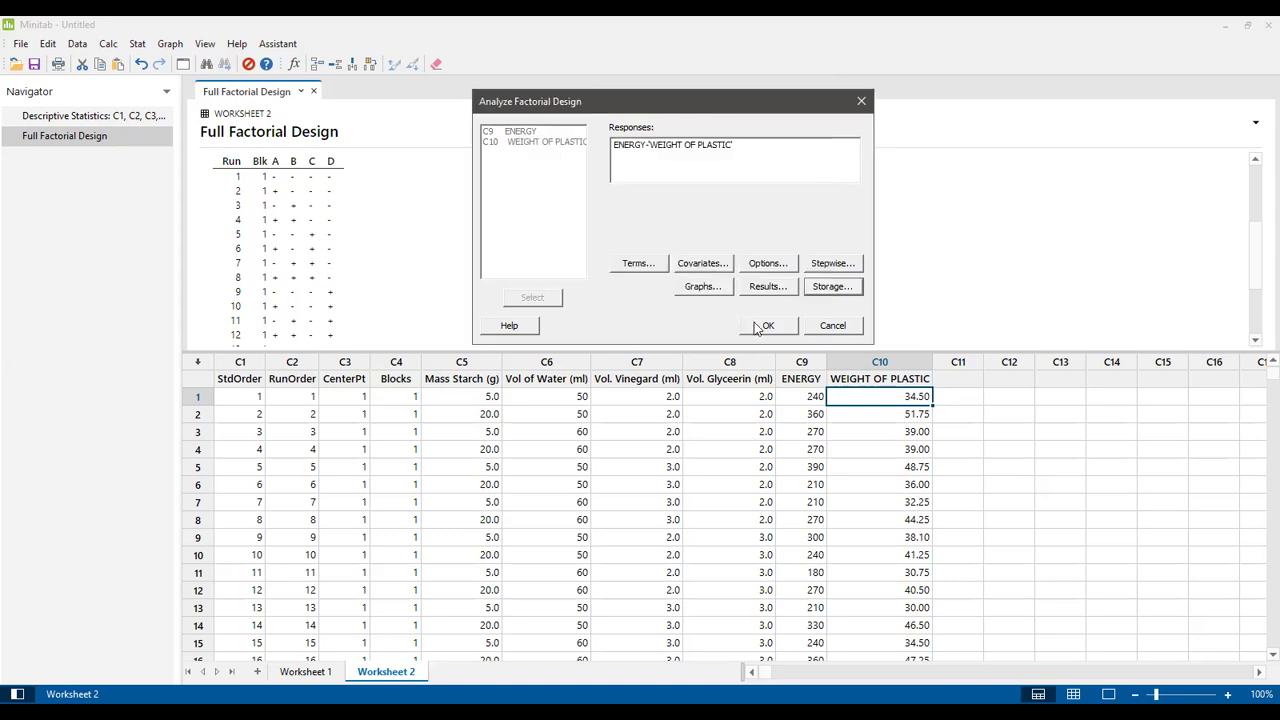
- Recheck the graph settings and run the factorial analysis for both responses
click(710, 290)
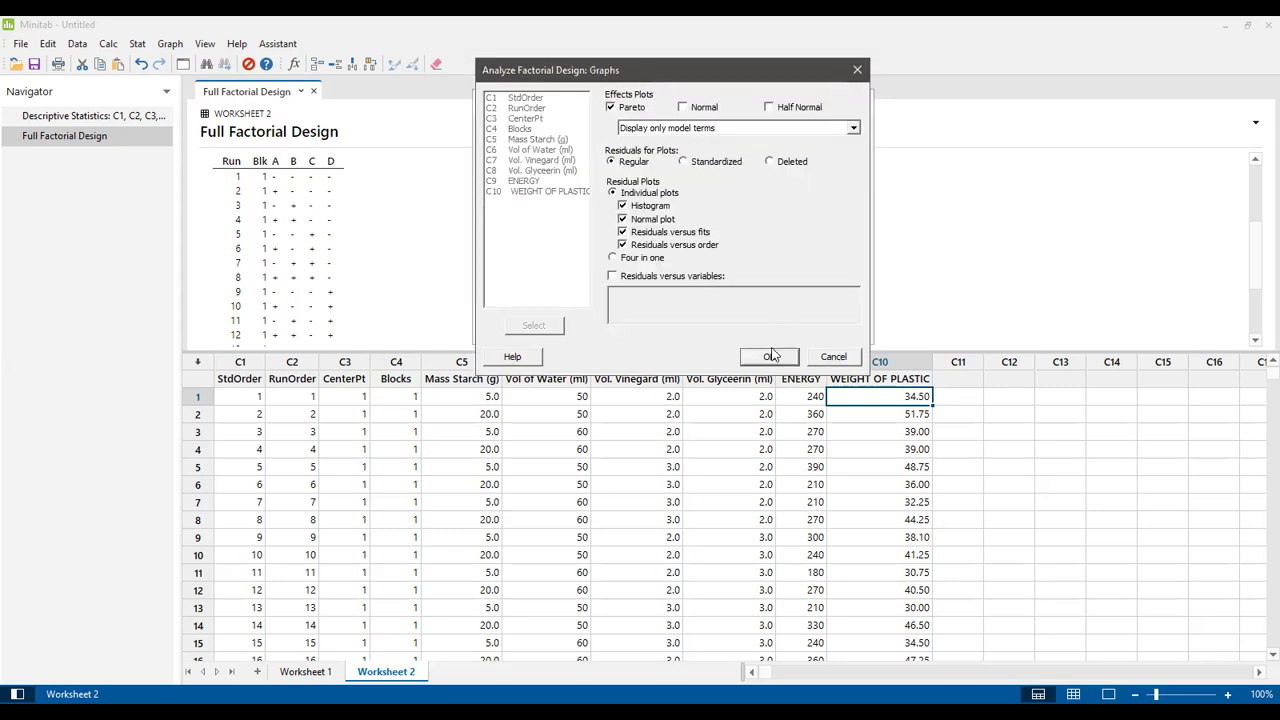
click(770, 354)
click(767, 328)
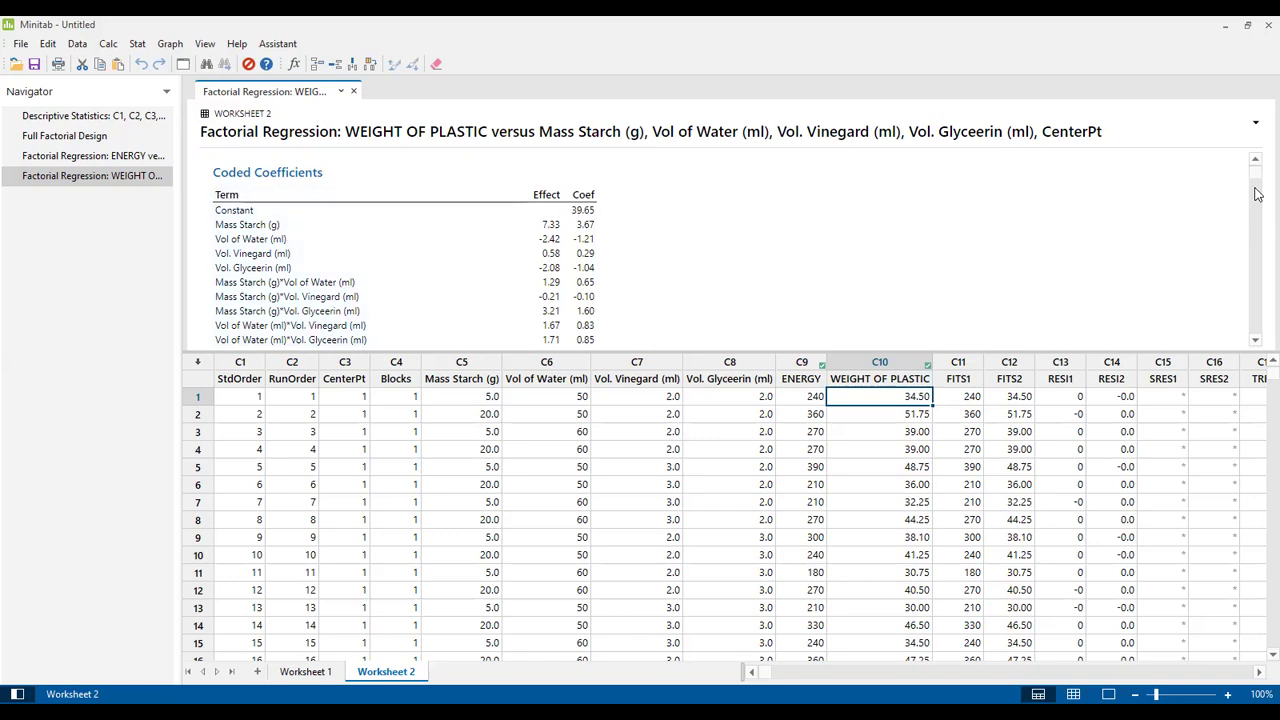
- Examine the WEIGHT OF PLASTIC regression's coefficients, equation, Pareto chart and residual plots, and open the ENERGY regression output
drag(1257, 179, 1258, 252)
drag(1257, 252, 1257, 283)
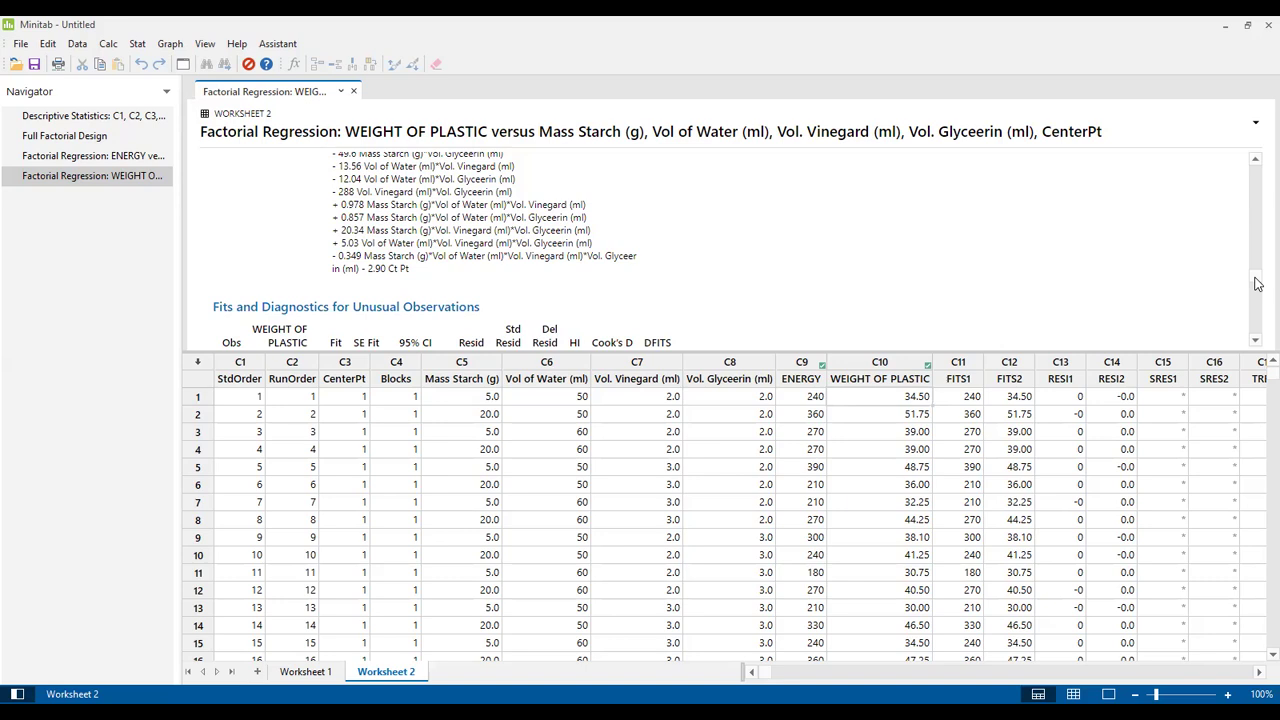
drag(1257, 284, 1257, 311)
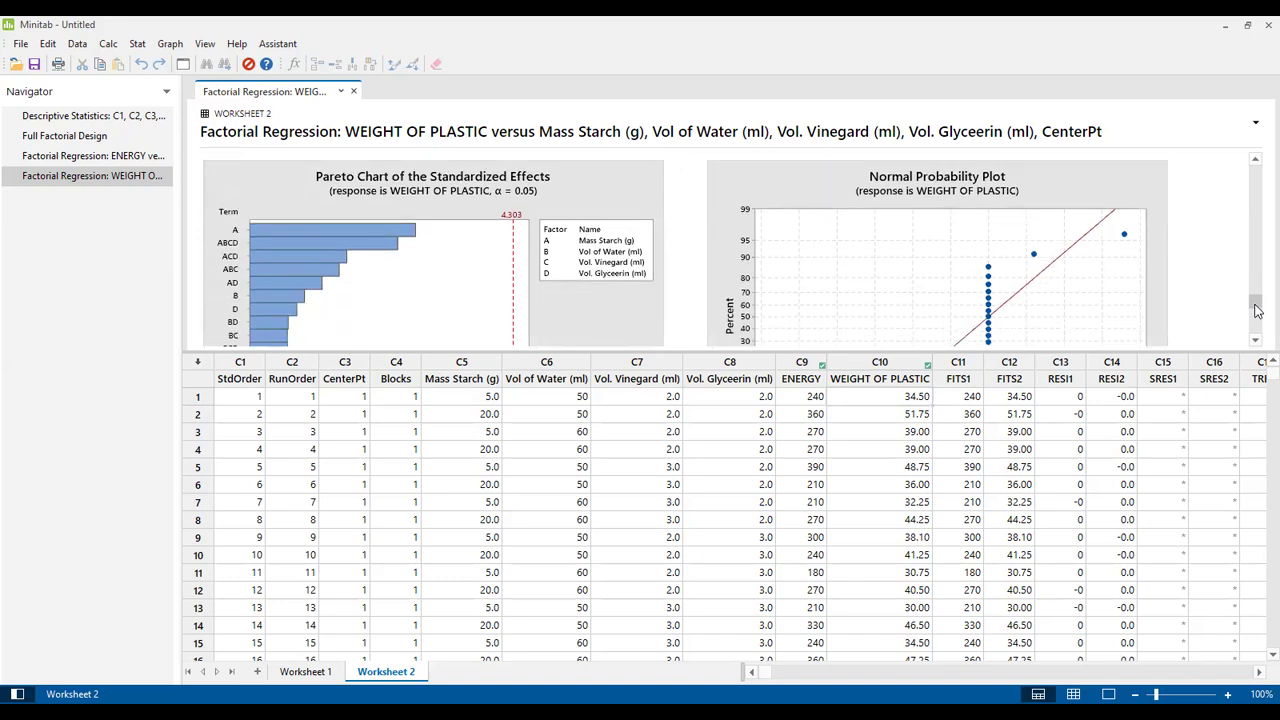
drag(1257, 311, 1257, 197)
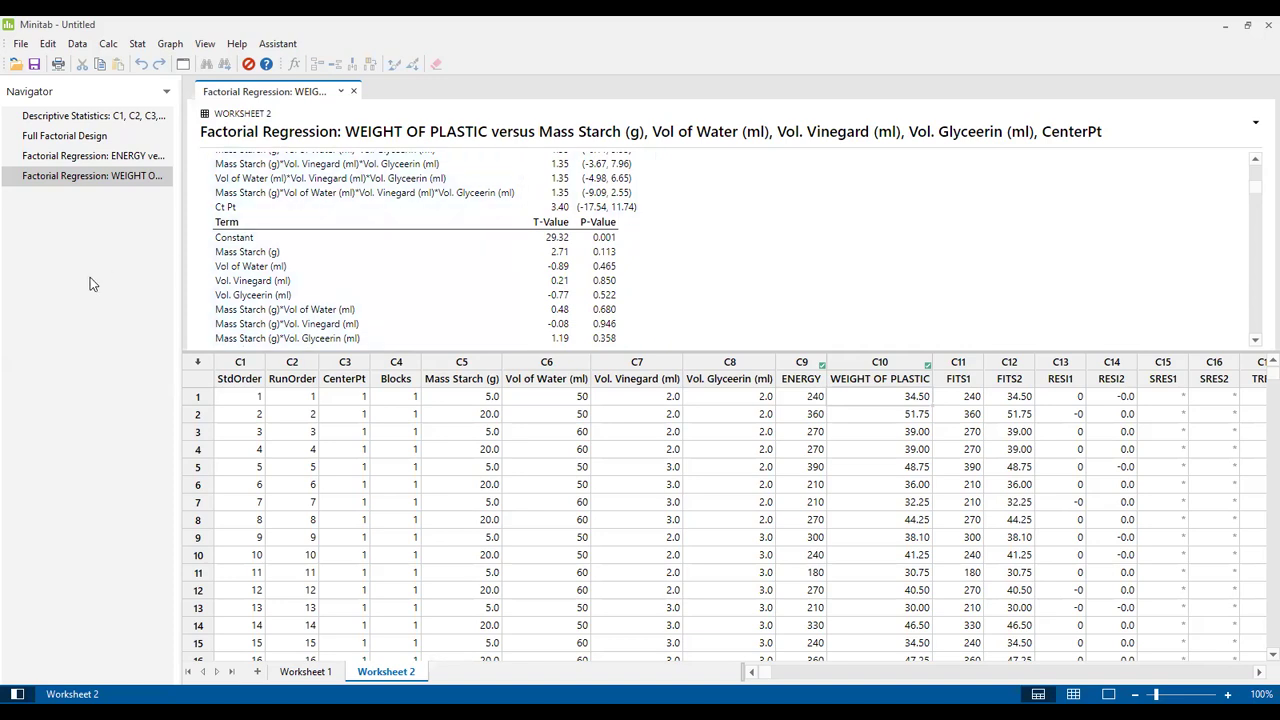
click(100, 158)
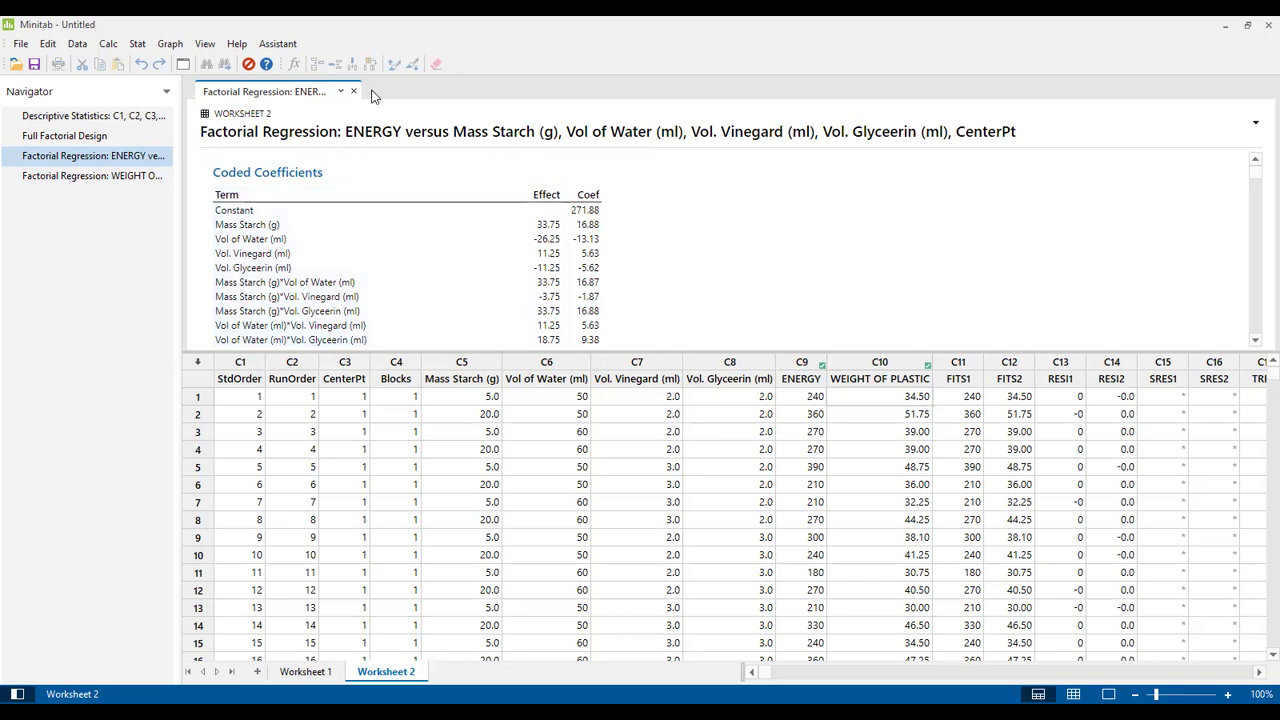
click(138, 44)
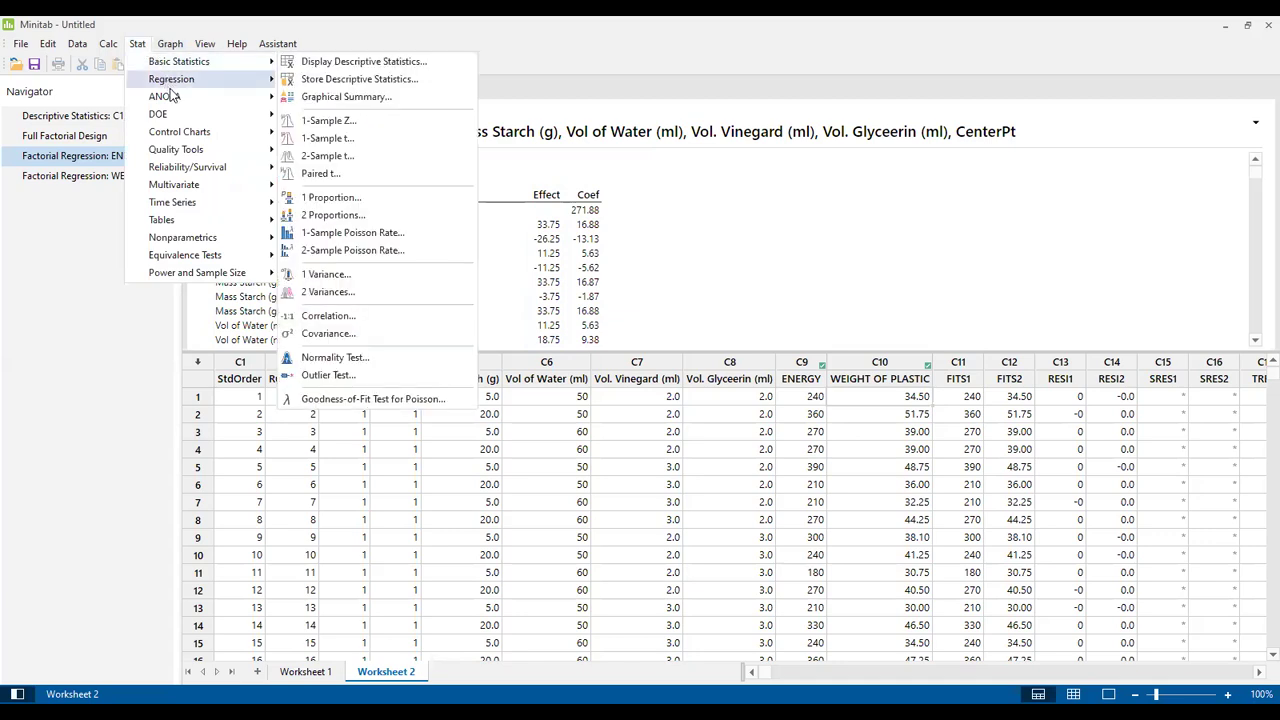
mouse_move(173, 117)
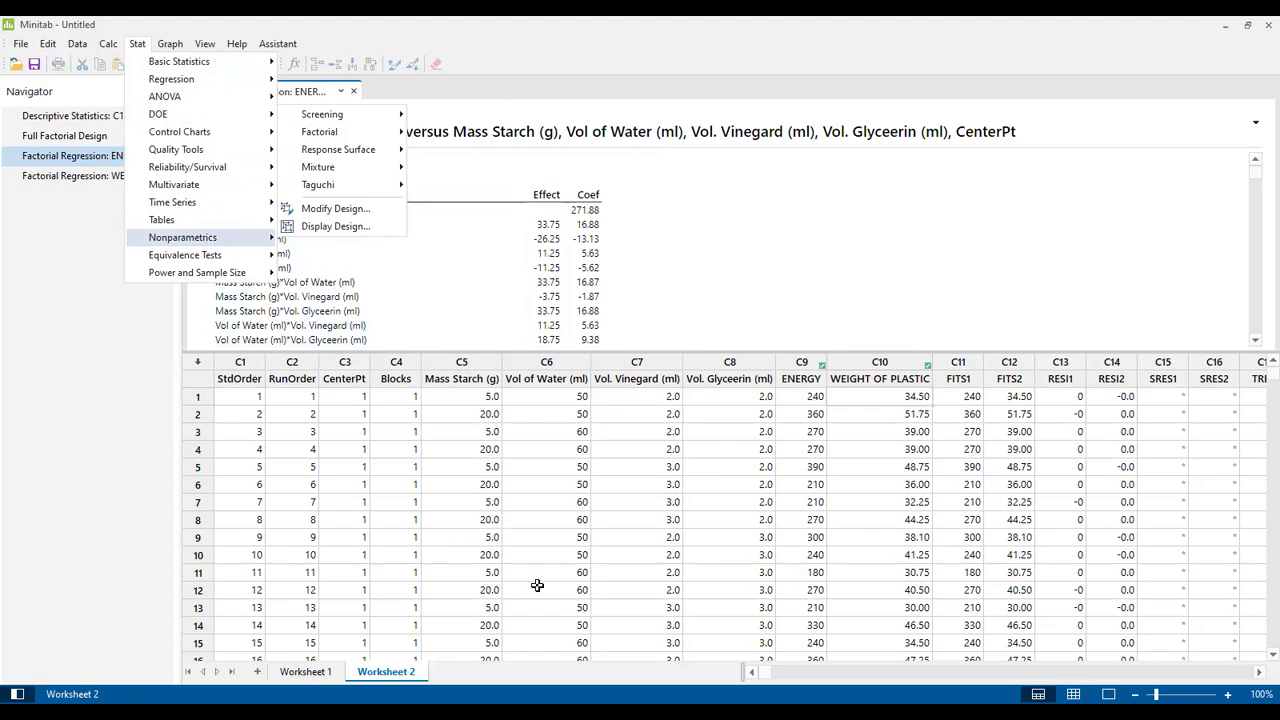
key(alt+Tab)
click(88, 116)
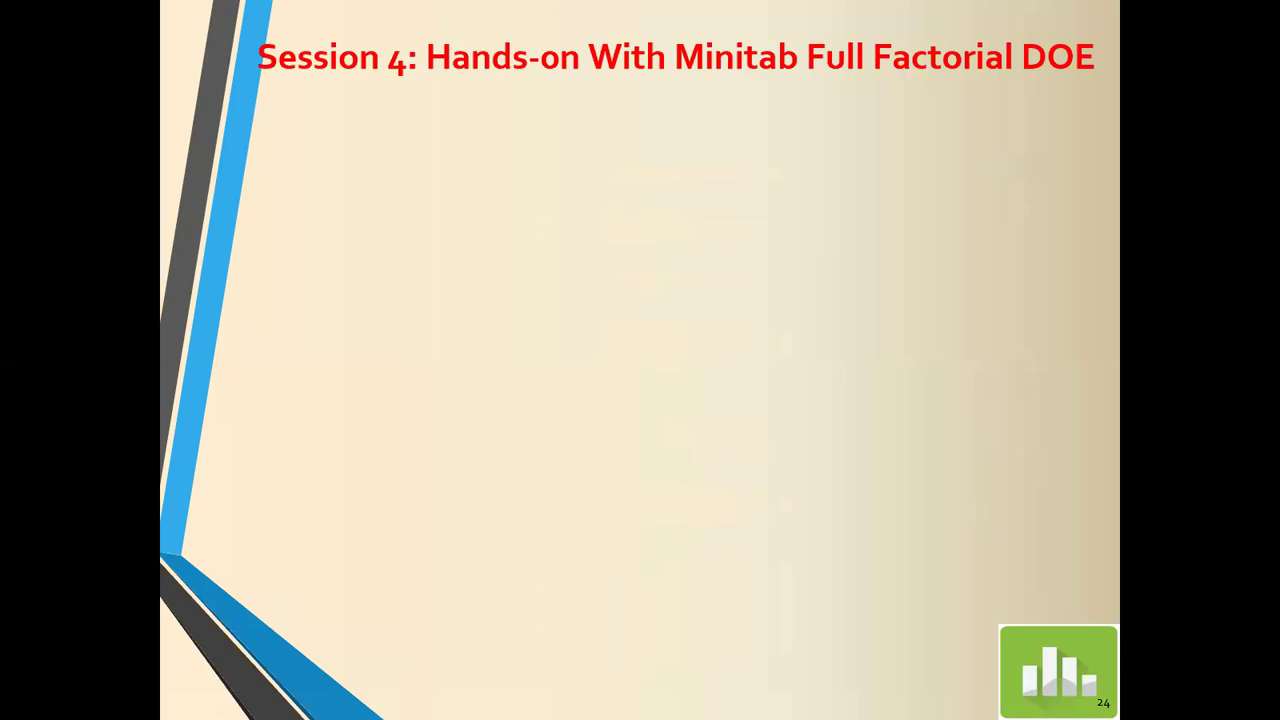
key(Right)
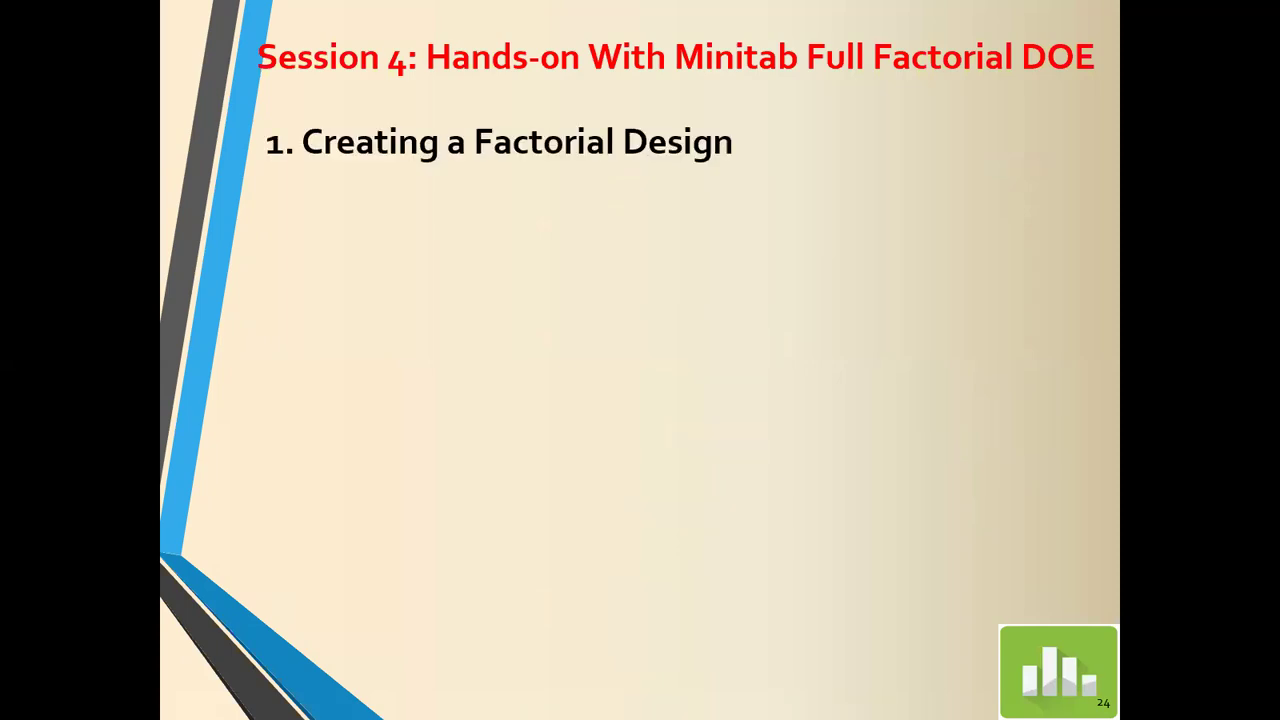
key(Right)
key(Right)
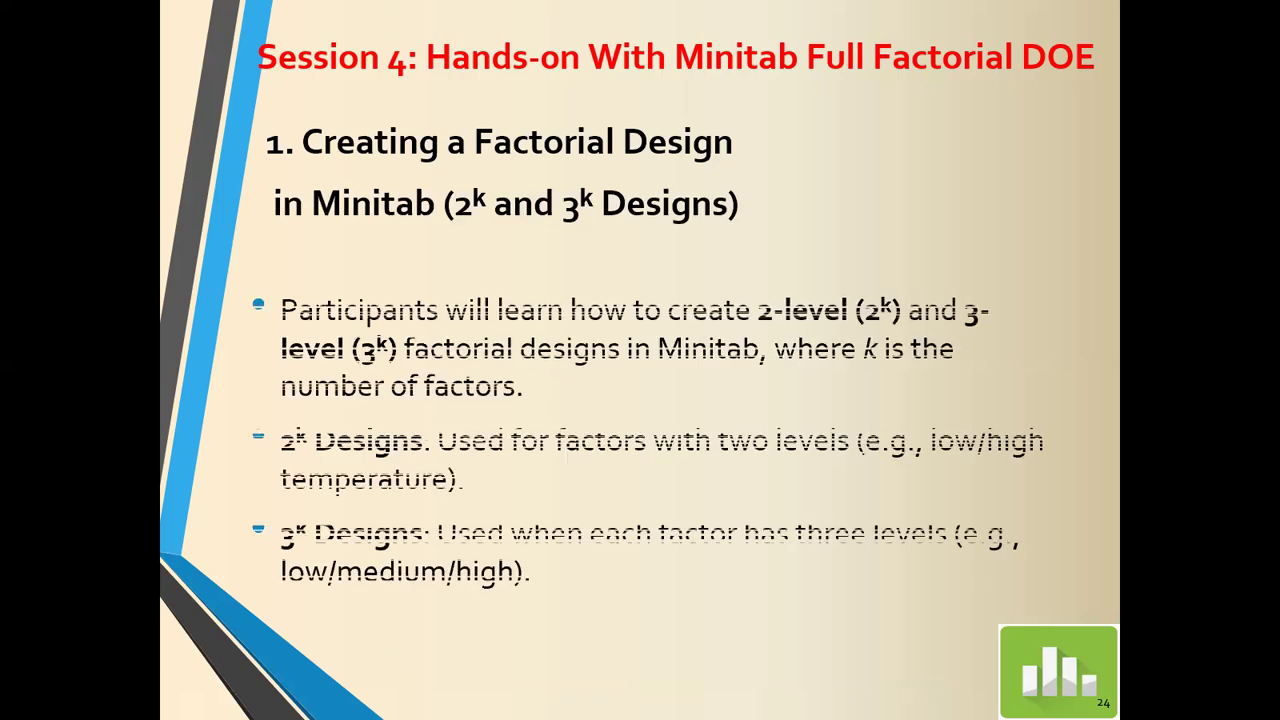
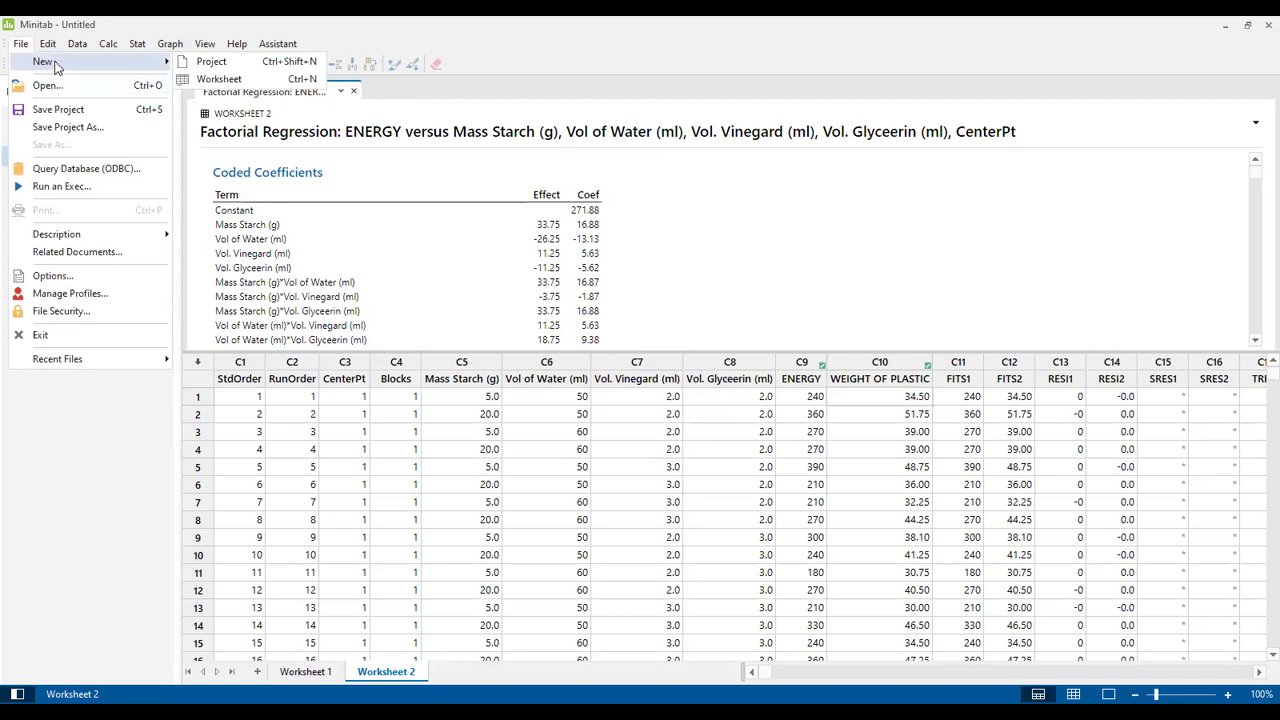
- Exit the program and save the project as Minitab.mpx in the Downloads folder
click(40, 334)
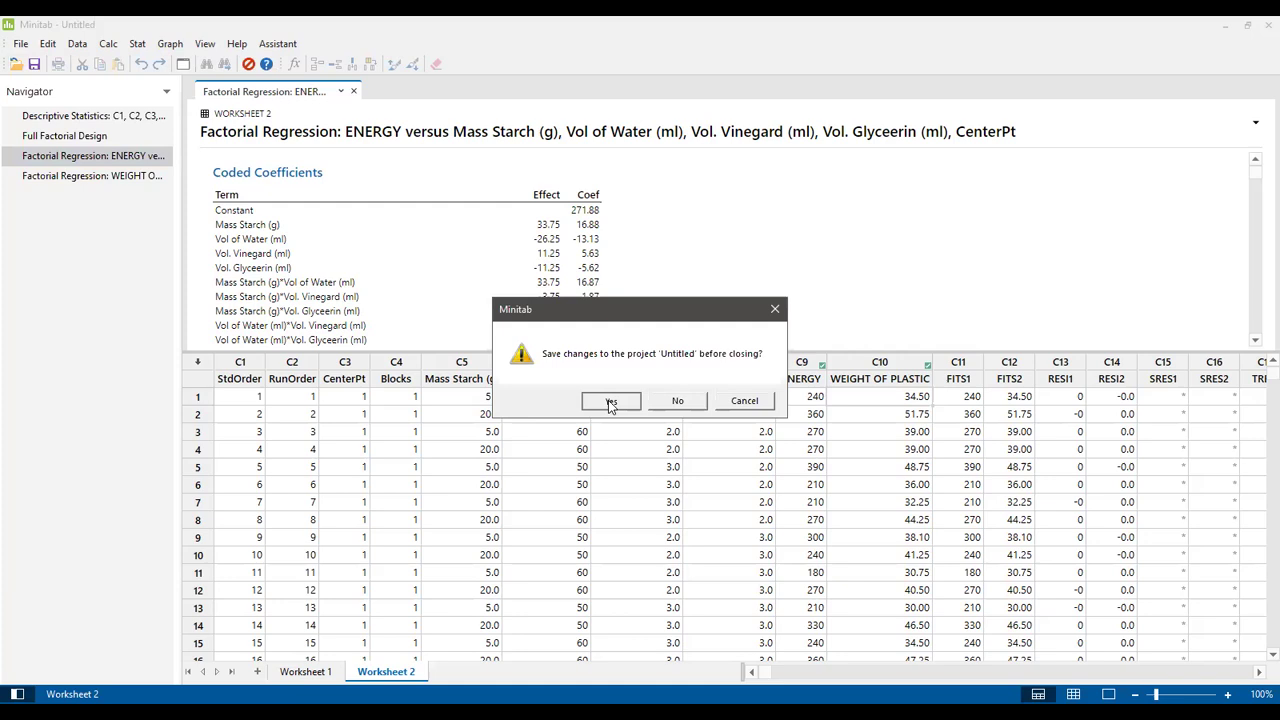
click(610, 402)
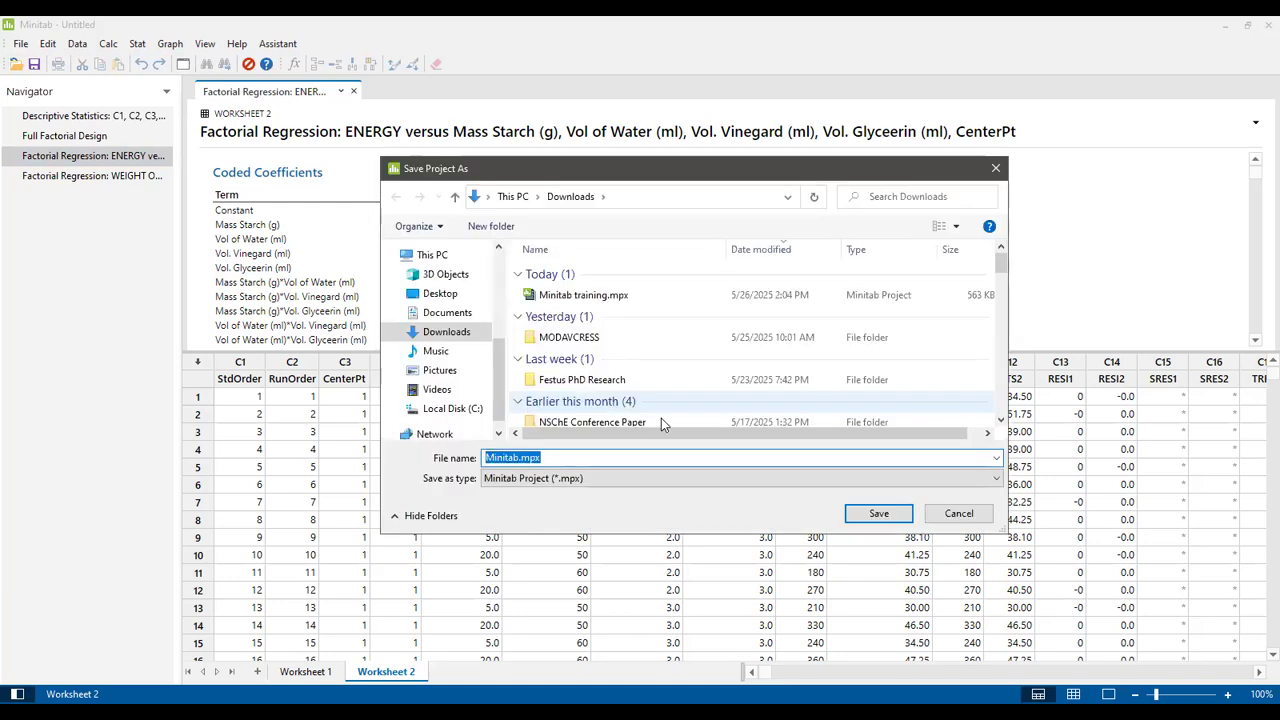
click(872, 516)
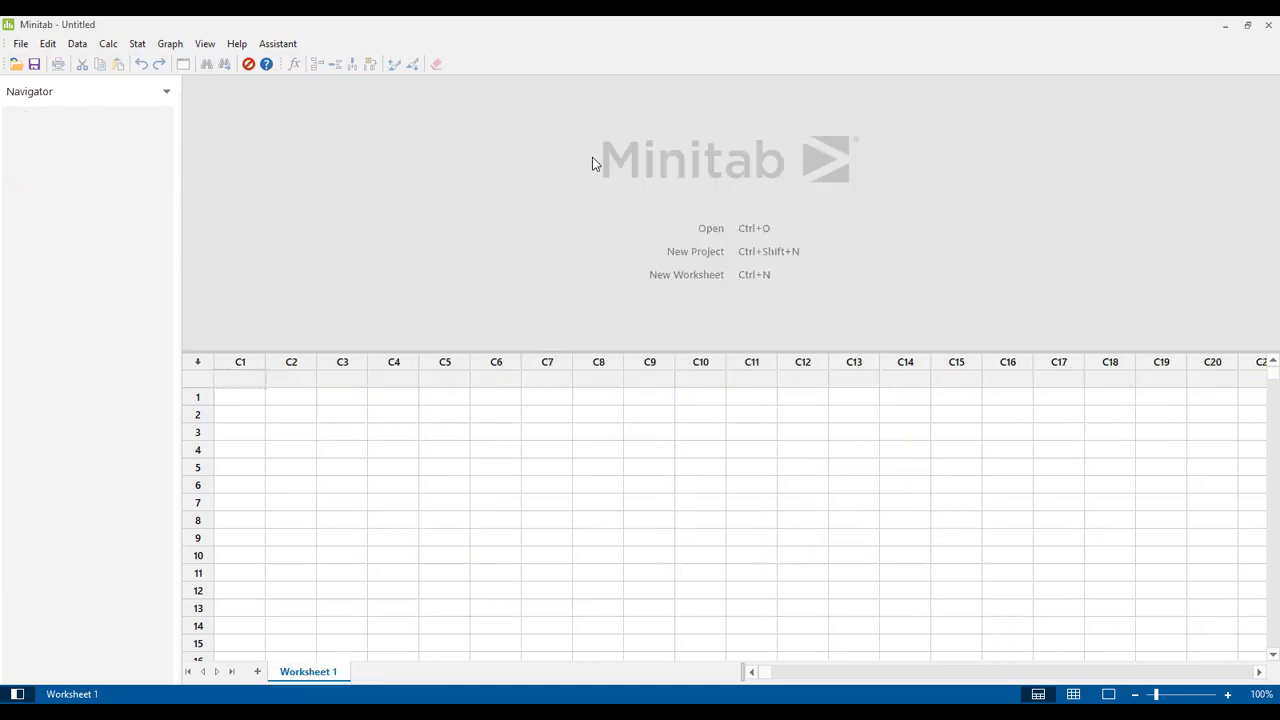
- Start a 2-level factorial design with default generators and 4 factors, and check the table of available designs
click(140, 46)
mouse_move(170, 88)
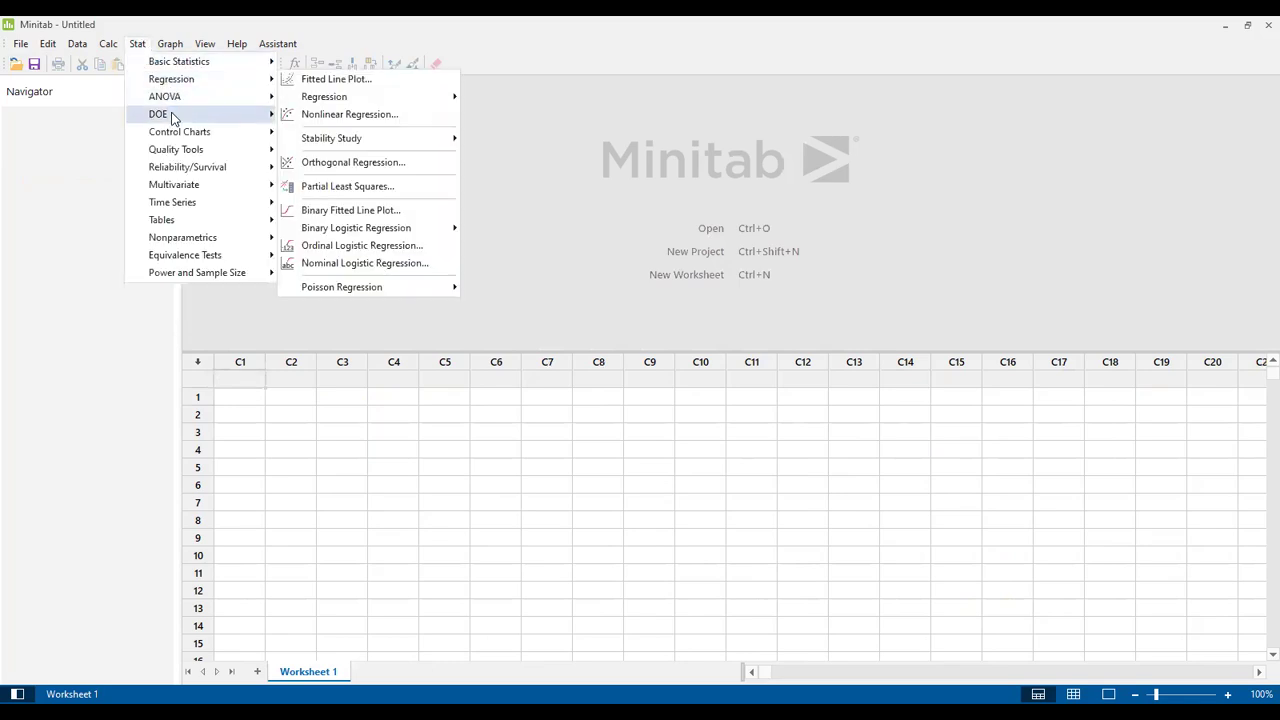
mouse_move(172, 114)
mouse_move(323, 136)
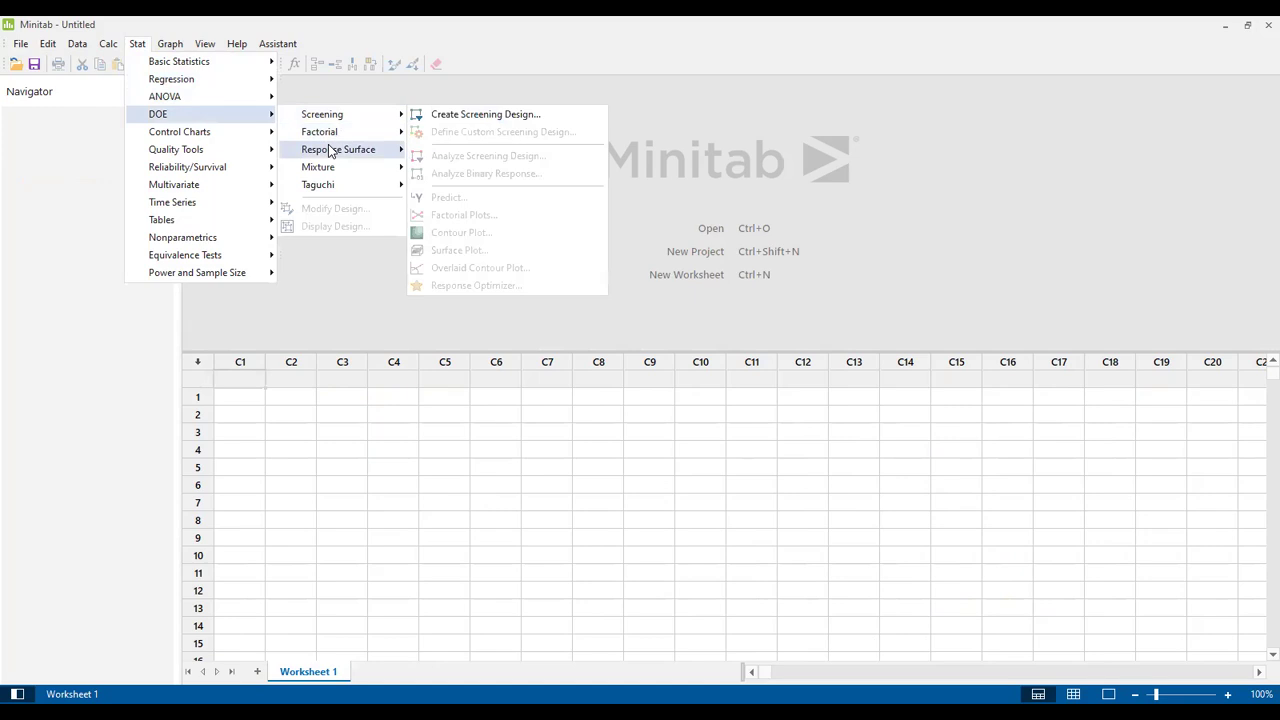
click(437, 134)
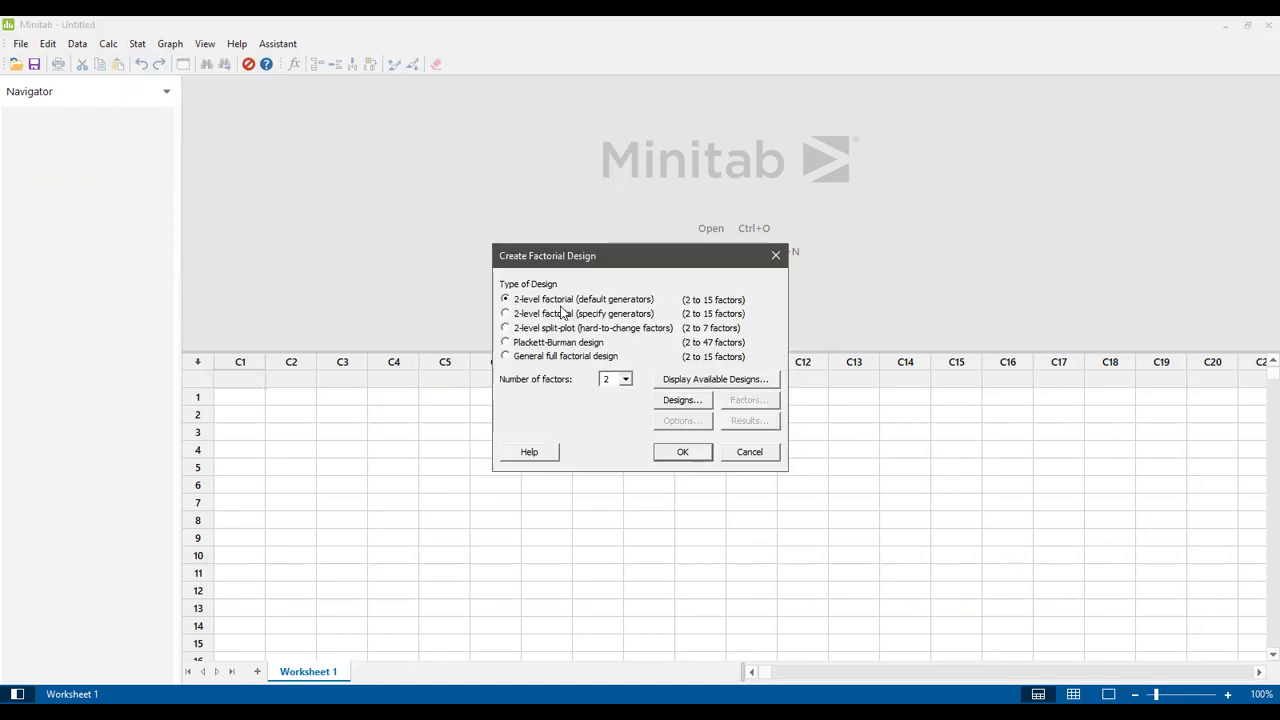
click(625, 379)
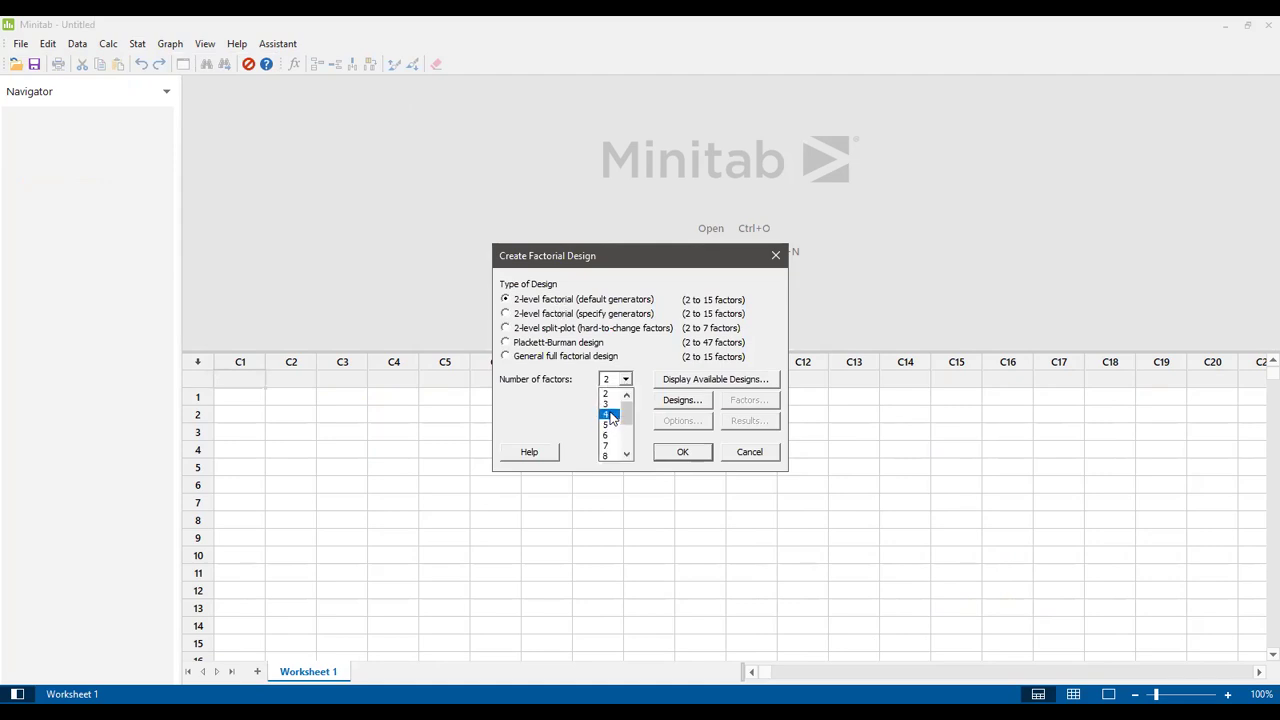
click(608, 416)
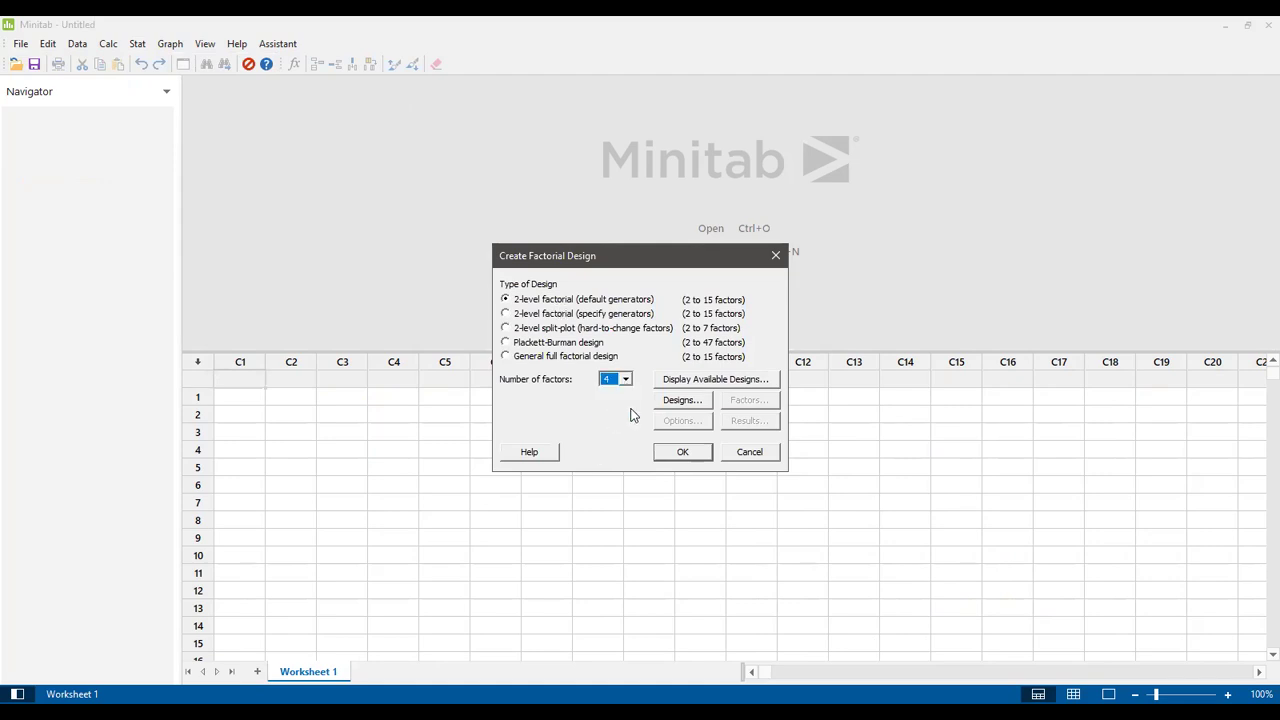
click(697, 384)
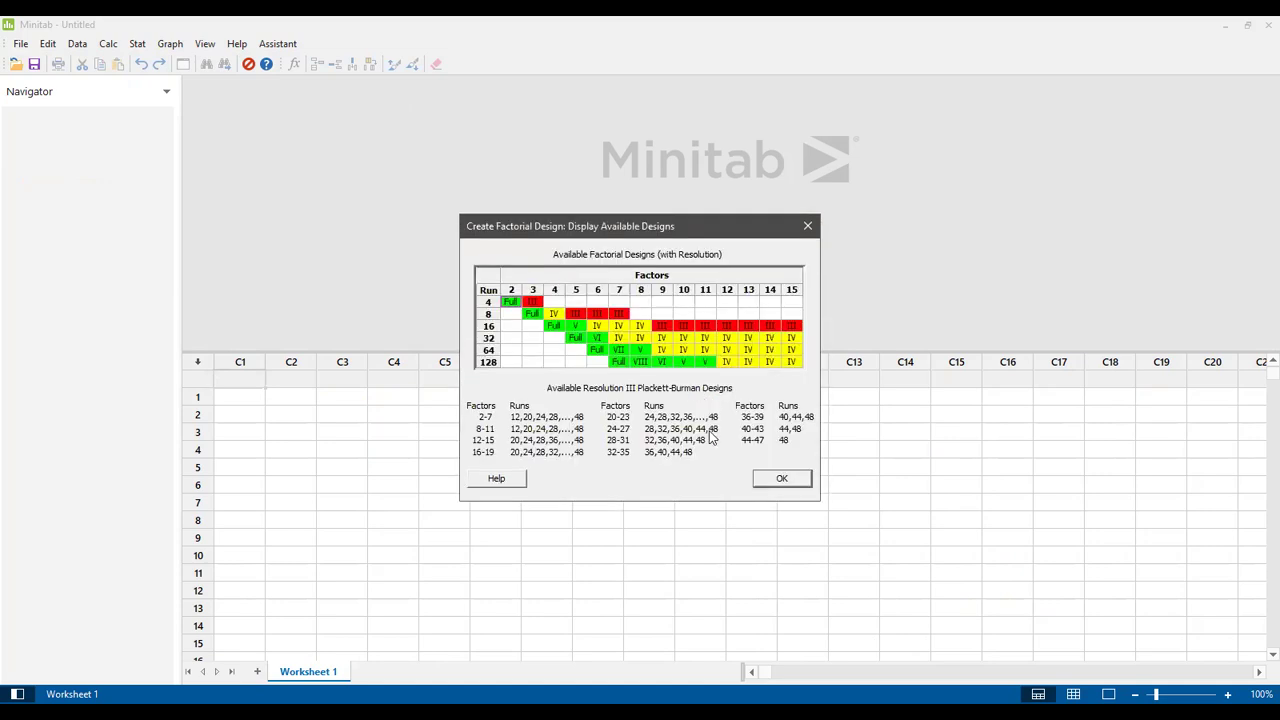
click(765, 479)
- Choose the 16-run full factorial design with 3 center points per block
click(680, 400)
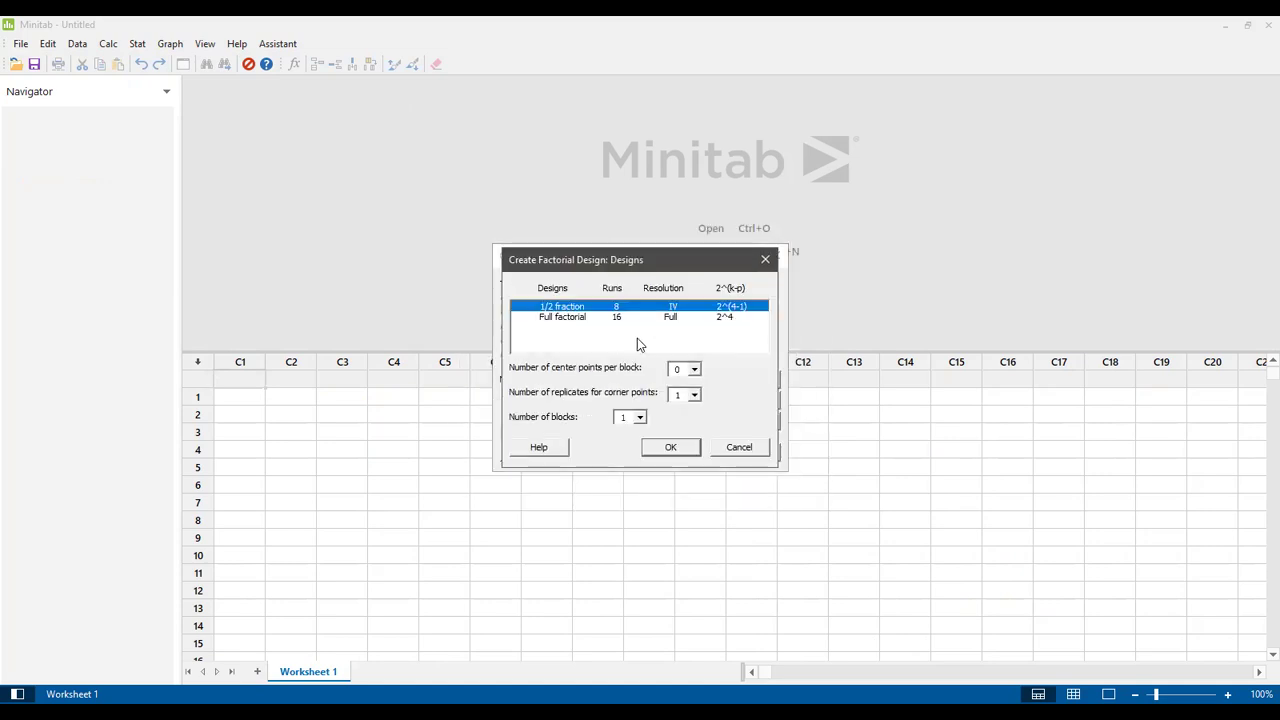
click(592, 318)
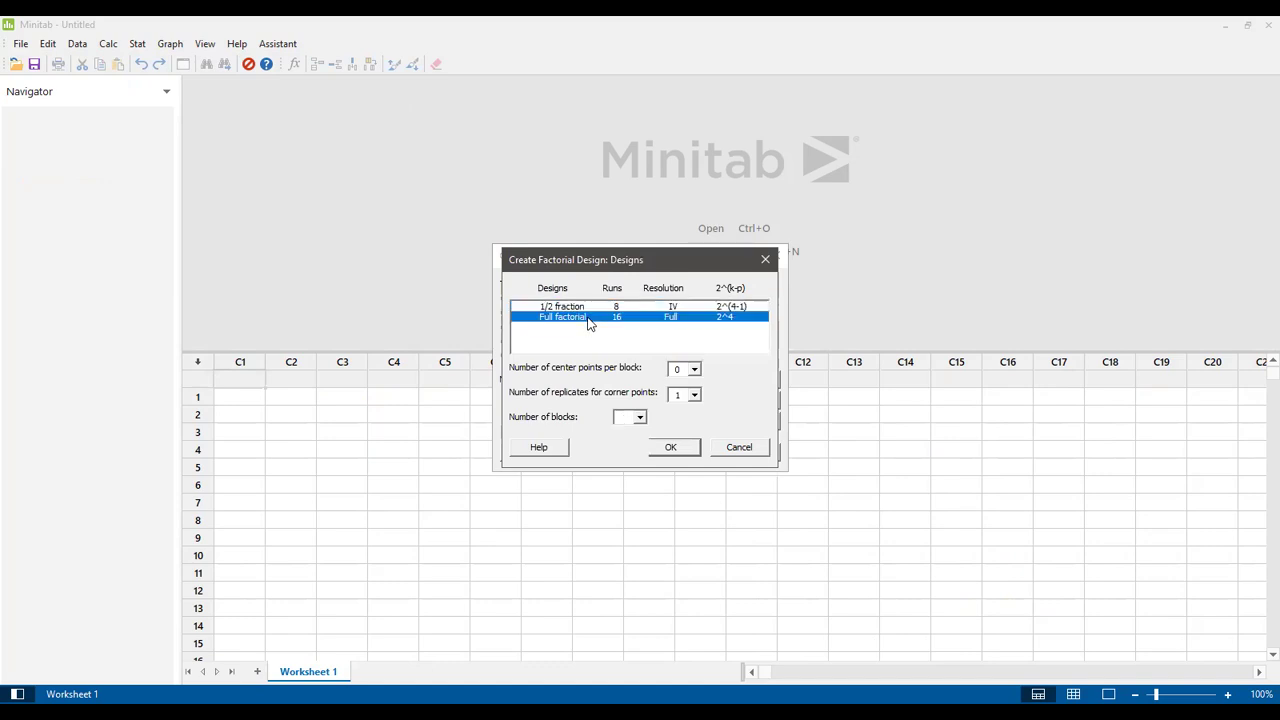
click(694, 369)
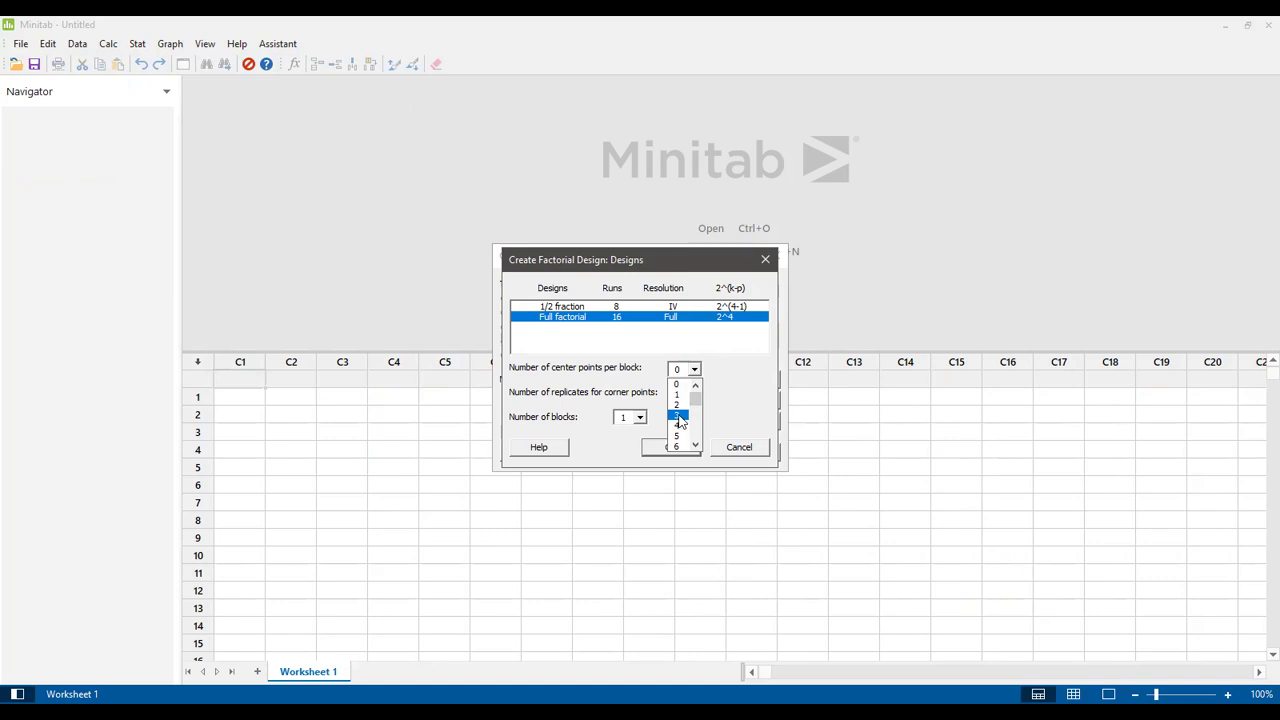
click(679, 416)
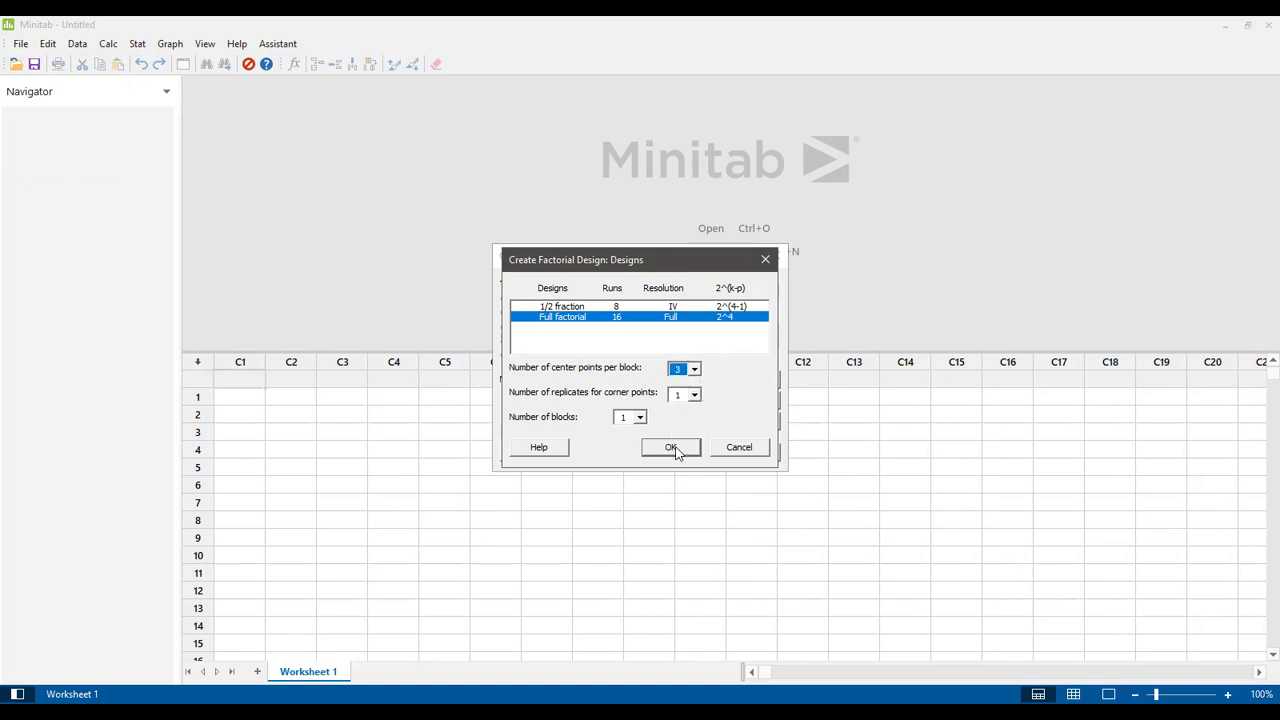
click(675, 450)
- Name factor A MASS OF STARCH (G) and factor B VOL. WATER (ML)
click(748, 400)
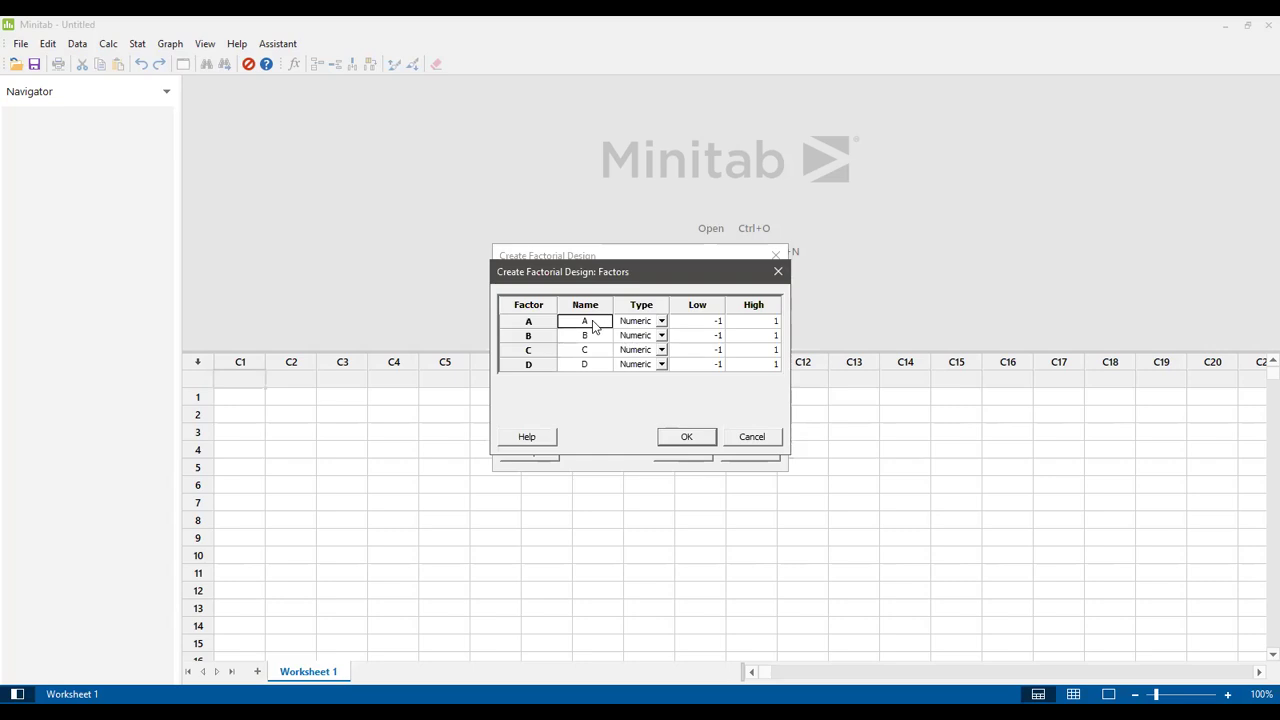
text(MASS OF)
text( STARCH)
click(591, 337)
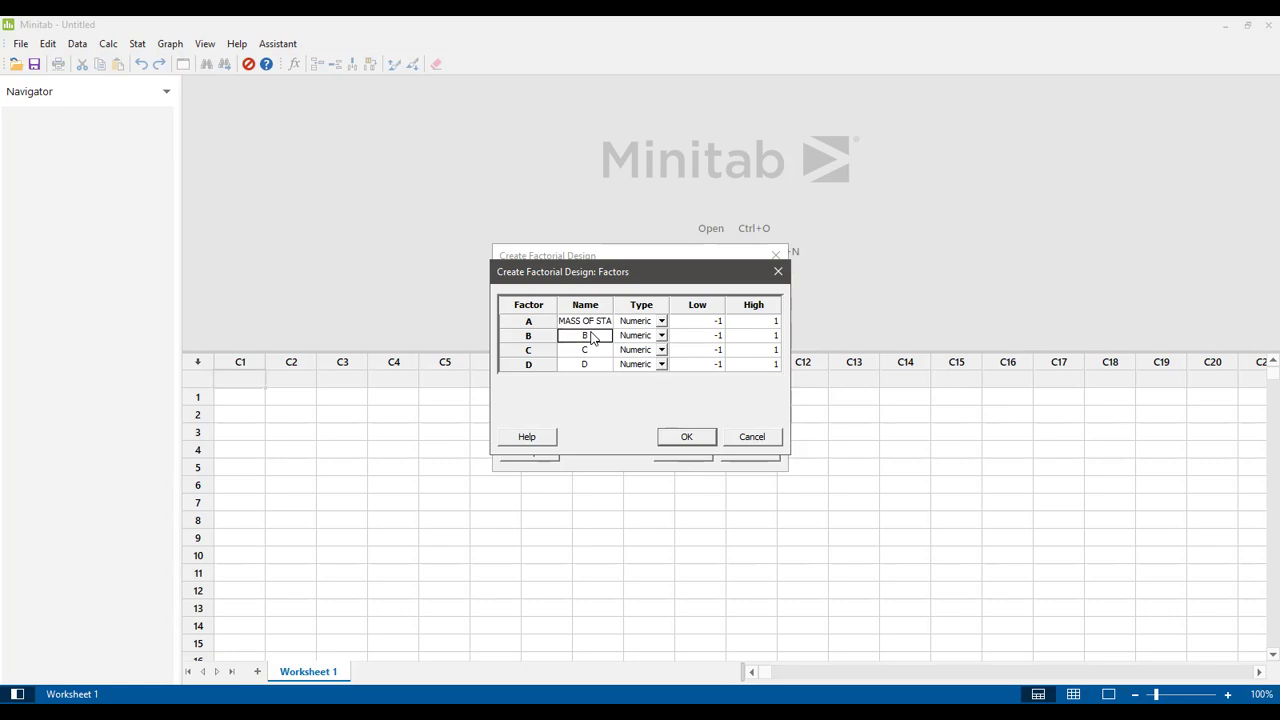
click(600, 321)
click(600, 321)
key(End)
text((g))
click(599, 336)
text(VOL. WATER (ML))
- Name factor C GLYCERIN and factor D VINEGAR
click(595, 351)
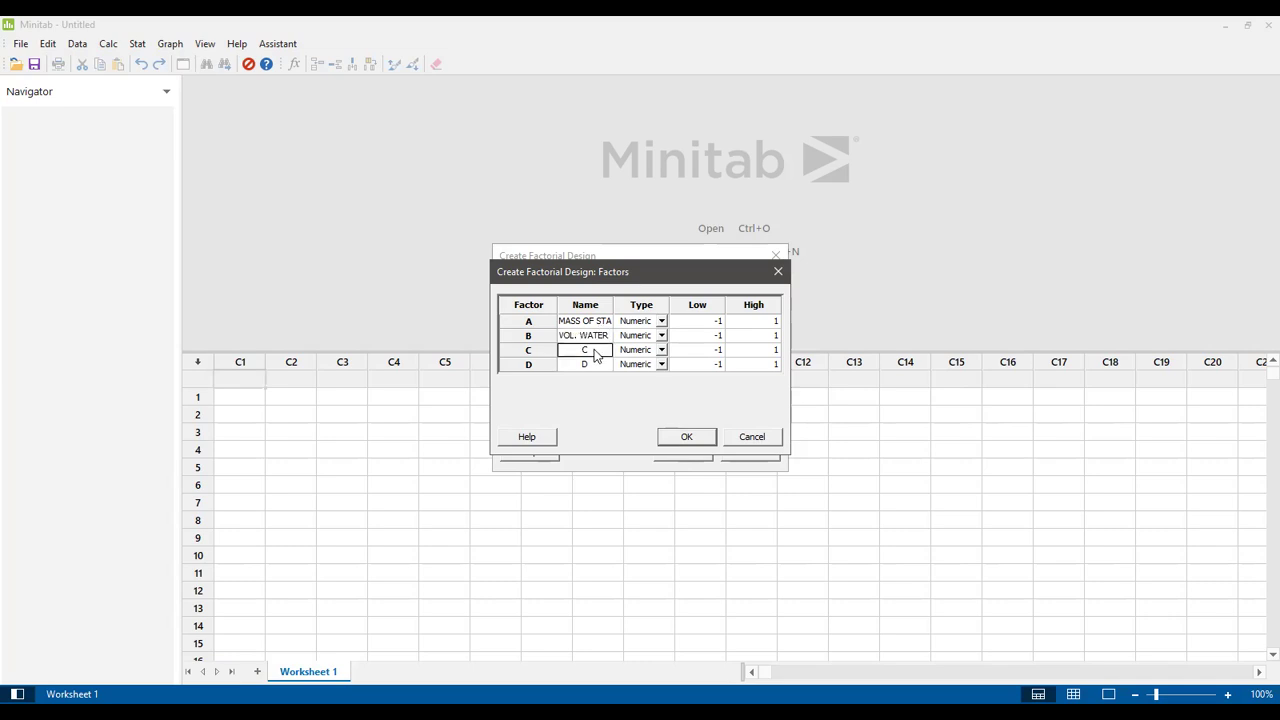
text(GLC)
key(BackSpace)
text(YCERIN)
key(Down)
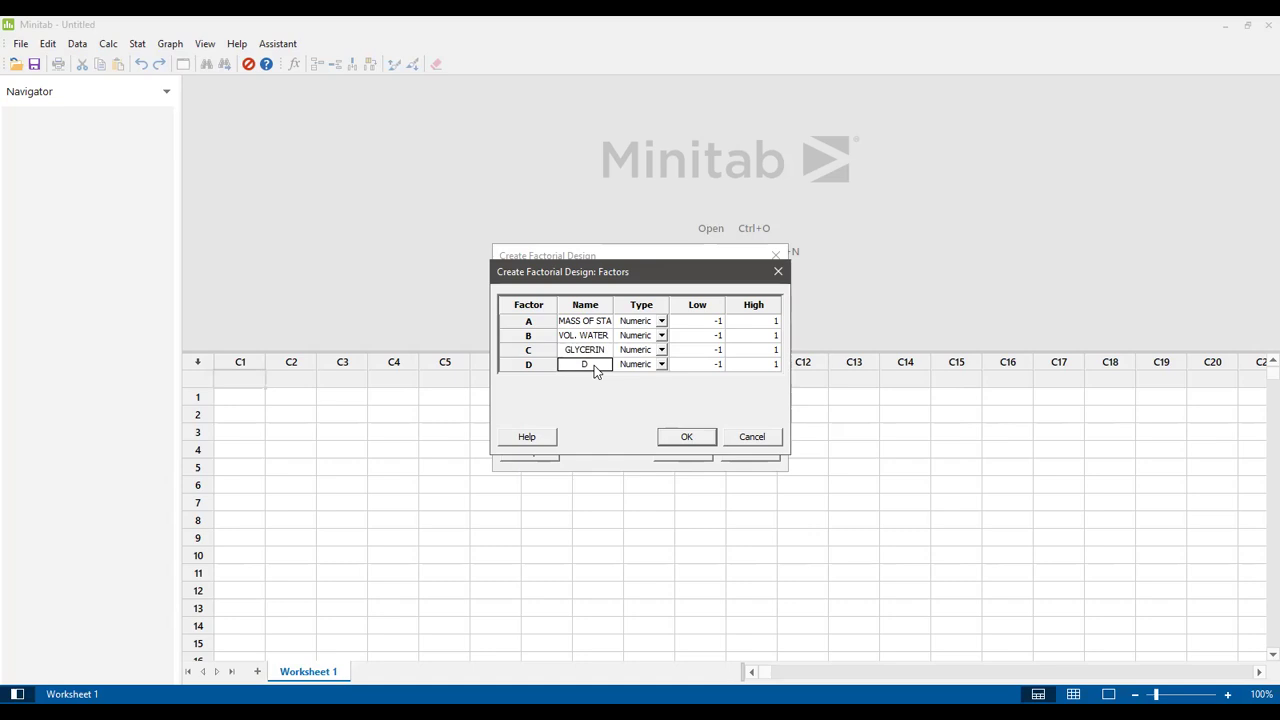
text(VINGE)
key(BackSpace)
key(BackSpace)
text(EGA)
key(BackSpace)
key(BackSpace)
text(GAR)
- Set the low and high levels to 5 and 20 for factor A, and 50 and 60 for factor B
click(704, 321)
text(5)
click(753, 322)
text(20)
click(703, 340)
text(50)
click(745, 340)
text(60)
- Set the low and high levels of factors C and D to 2 and 3, and accept the factor settings
click(716, 350)
text(2)
click(748, 352)
text(3)
click(715, 366)
text(2)
click(752, 364)
text(3)
click(686, 437)
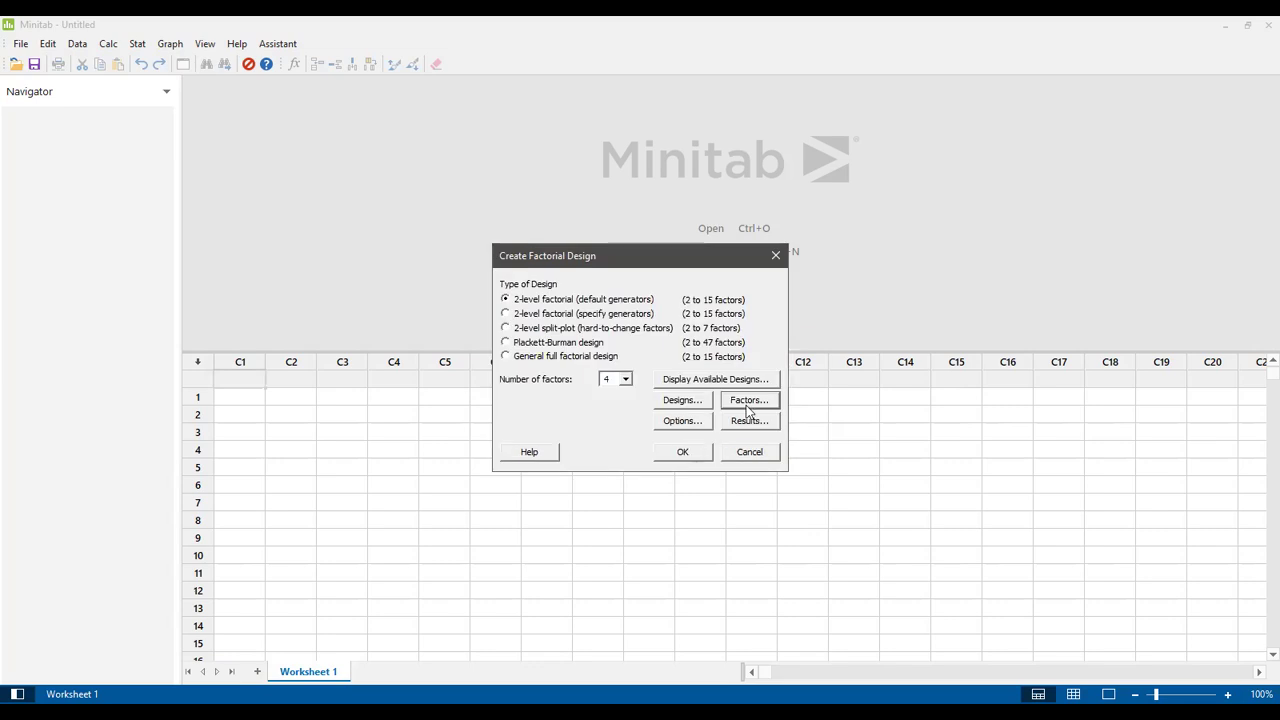
- Turn off run randomization in the design options
click(682, 421)
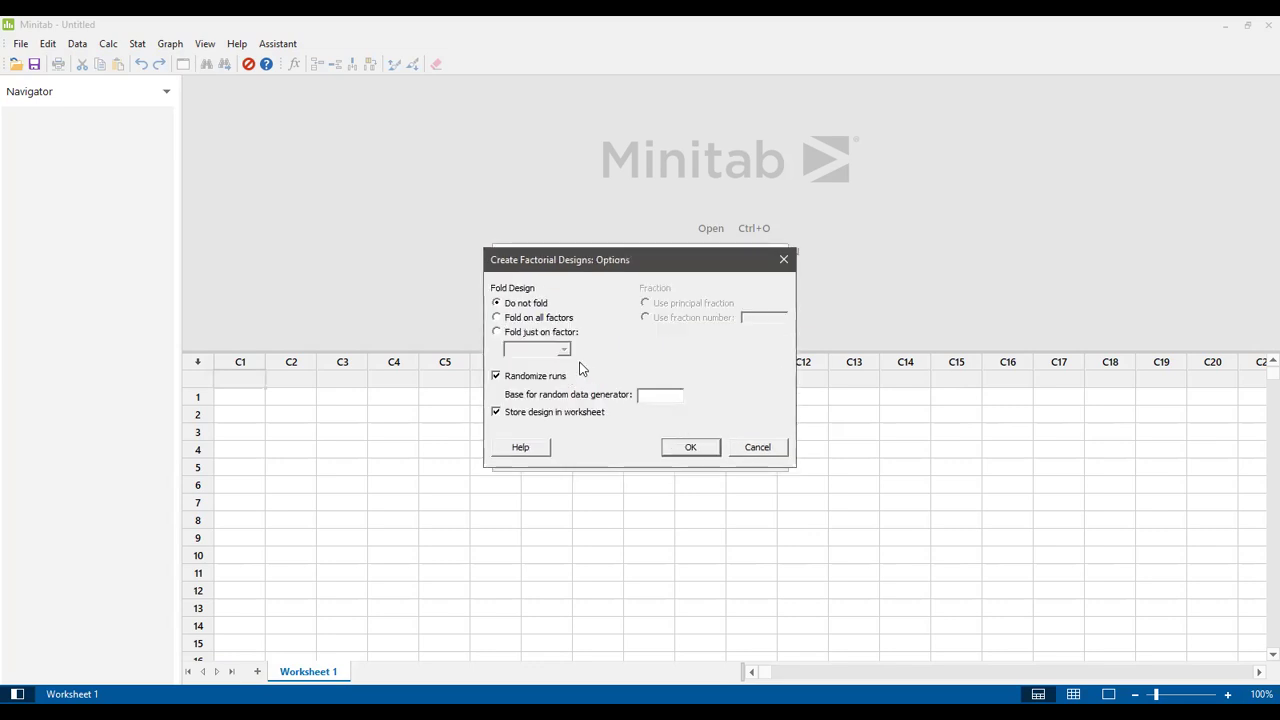
click(523, 377)
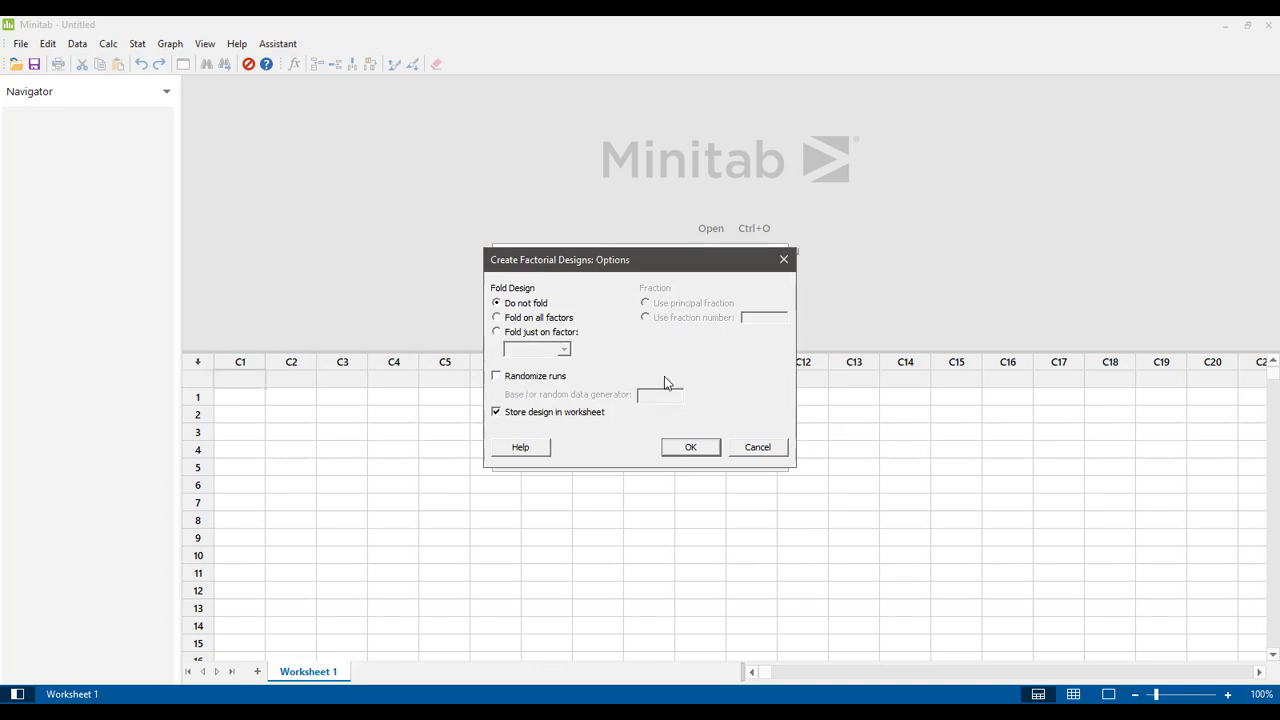
click(698, 452)
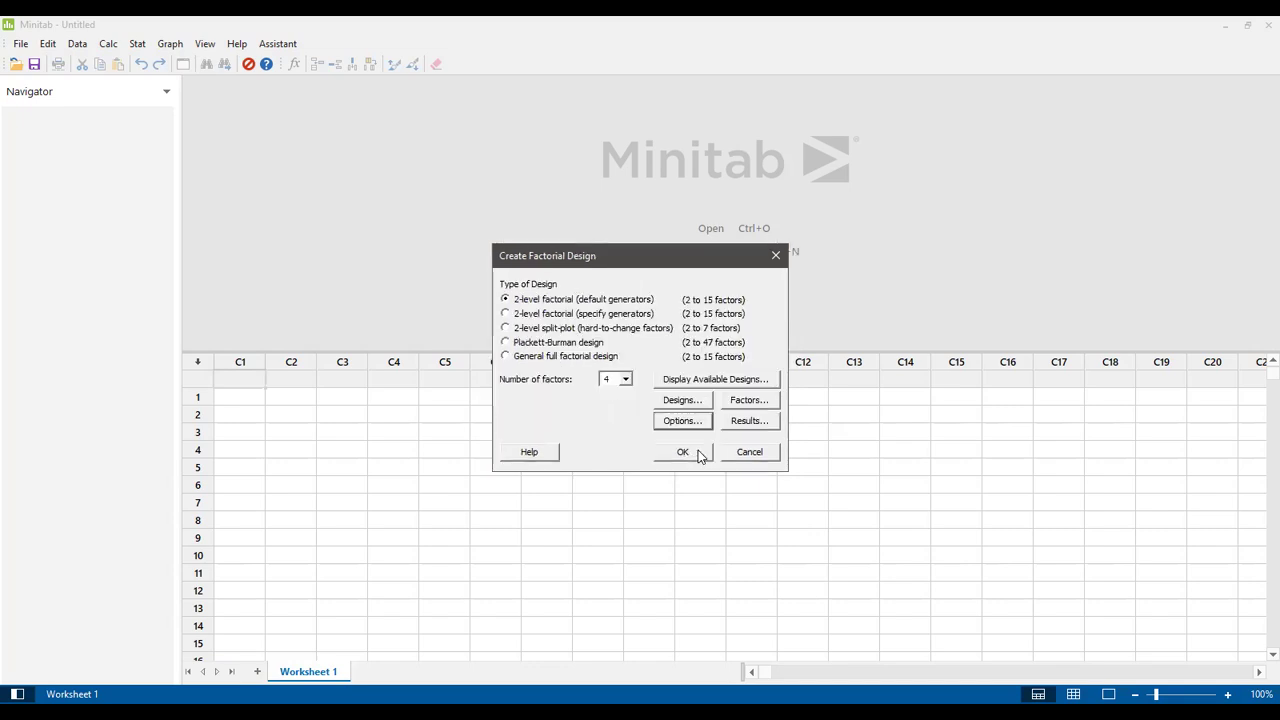
- Set the printed results to summary, alias and design tables with defining relation, and create the design
click(750, 421)
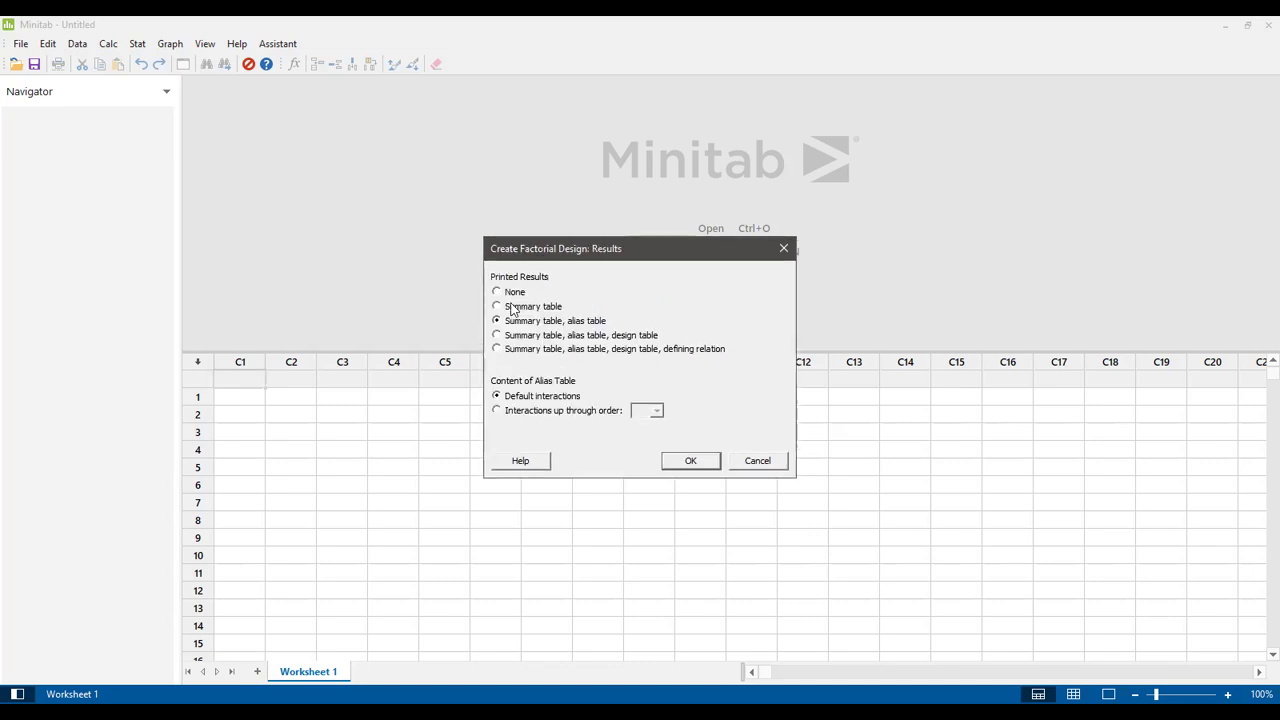
click(497, 349)
click(691, 461)
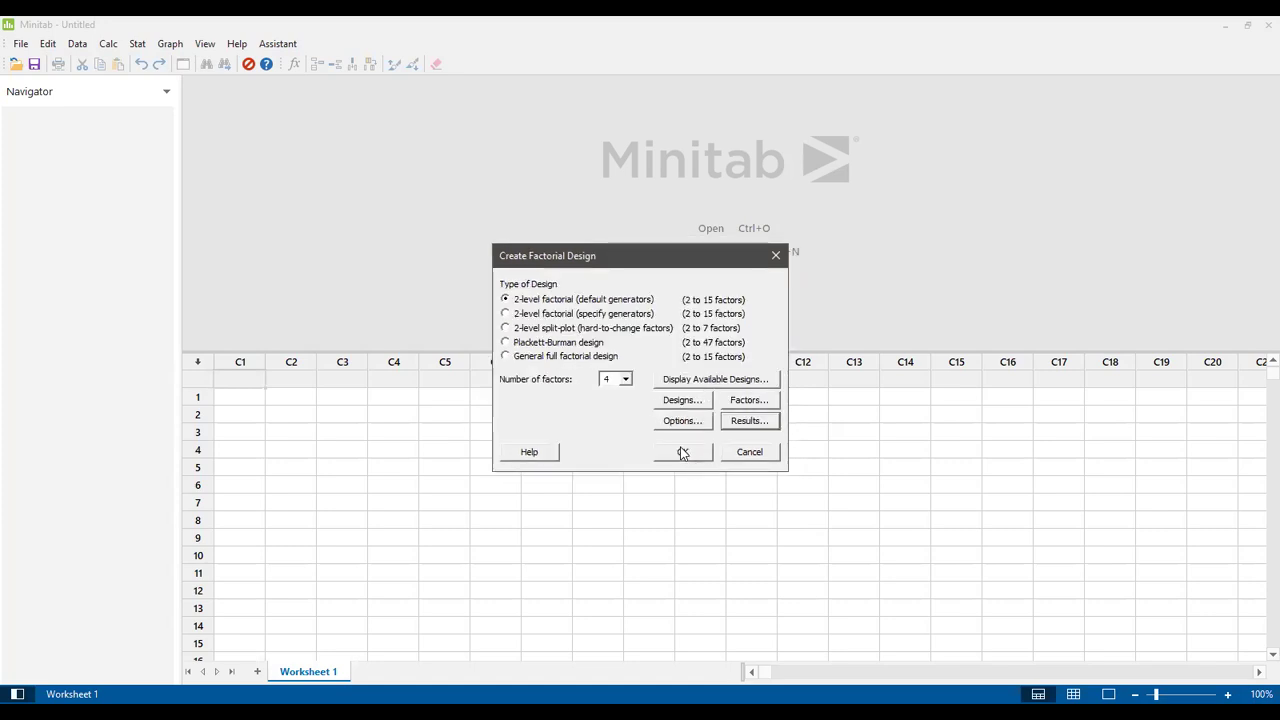
click(688, 453)
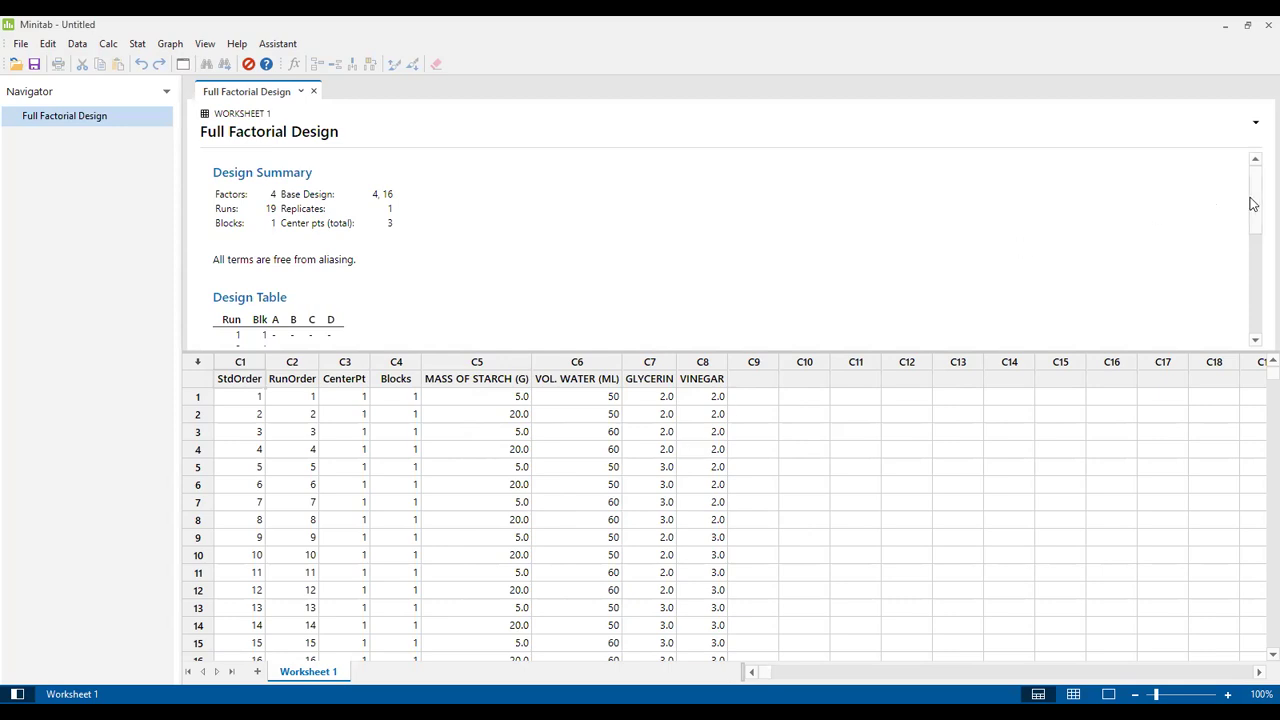
- Examine the design summary, the four factor columns and the center-point runs at the end of the worksheet
mouse_move(1255, 205)
mouse_down()
mouse_move(1257, 258)
mouse_move(1257, 205)
mouse_up()
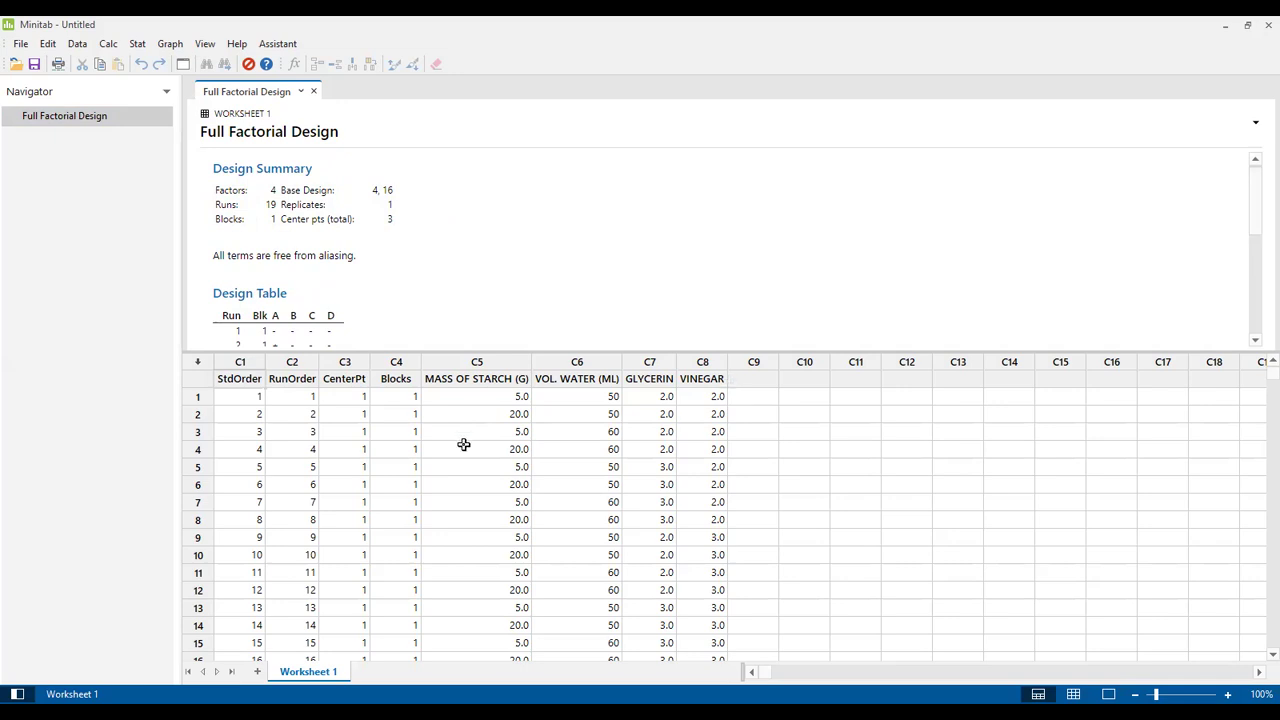
click(513, 398)
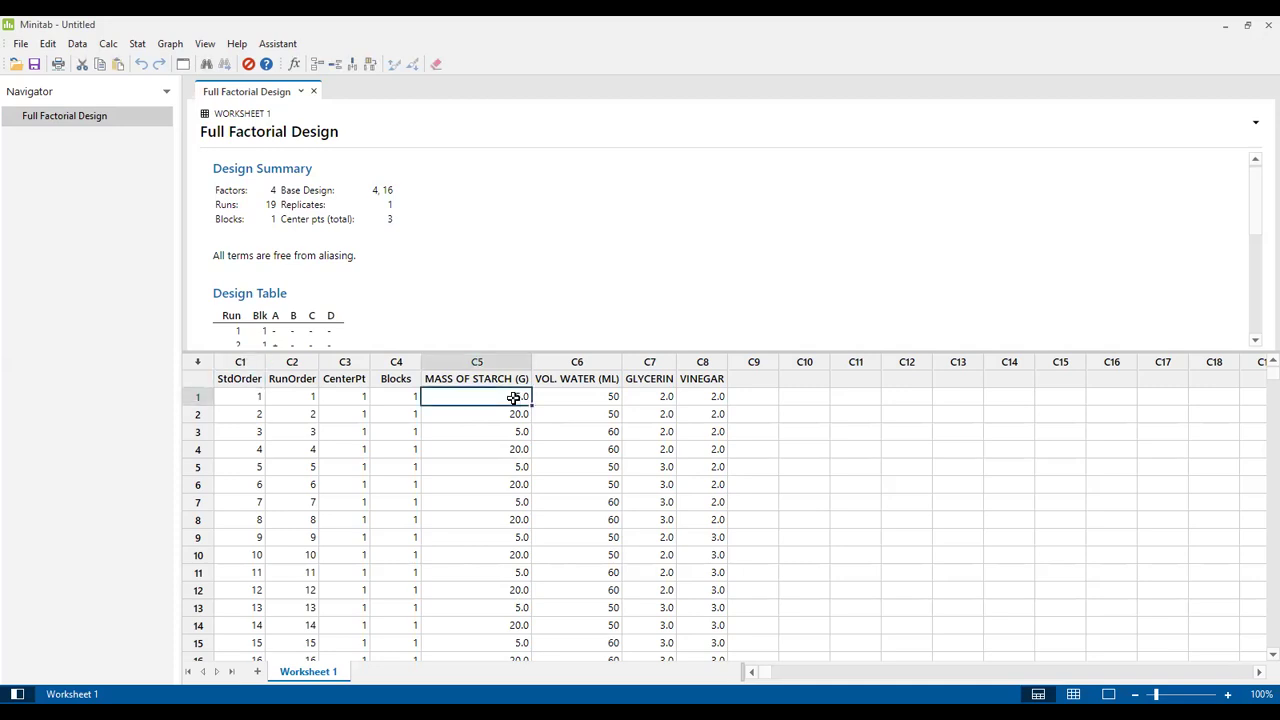
click(588, 399)
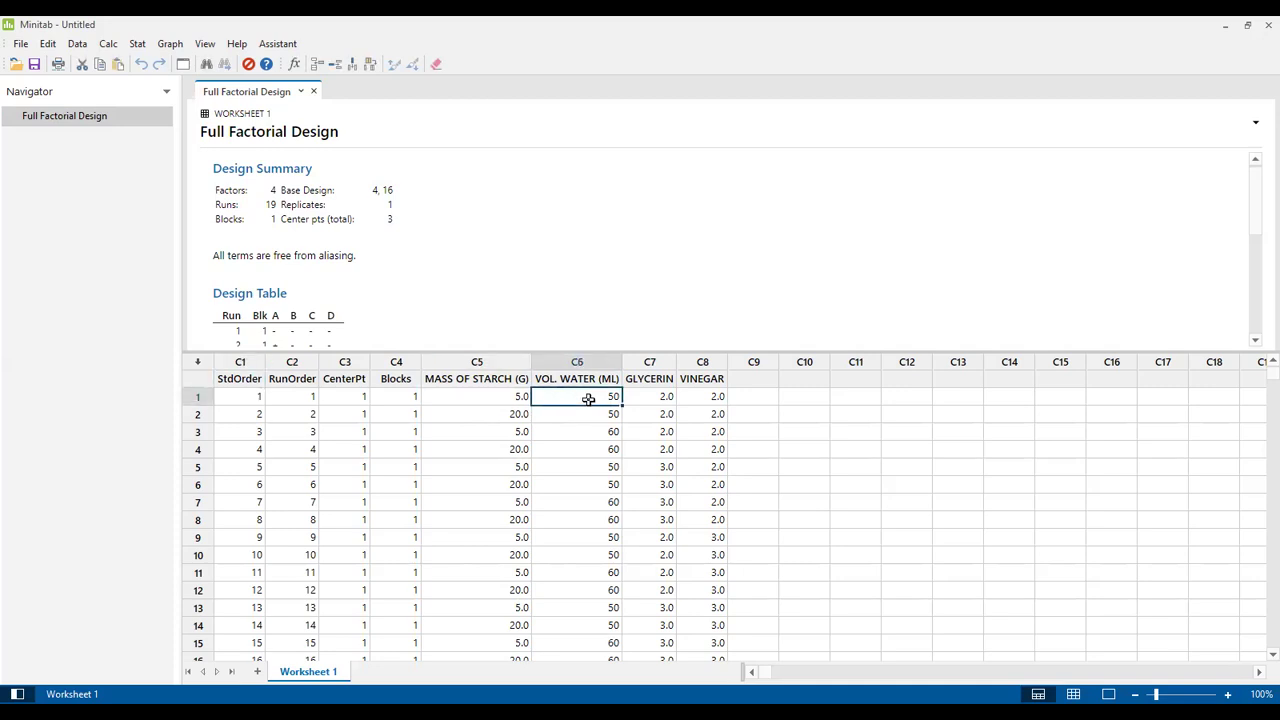
click(663, 399)
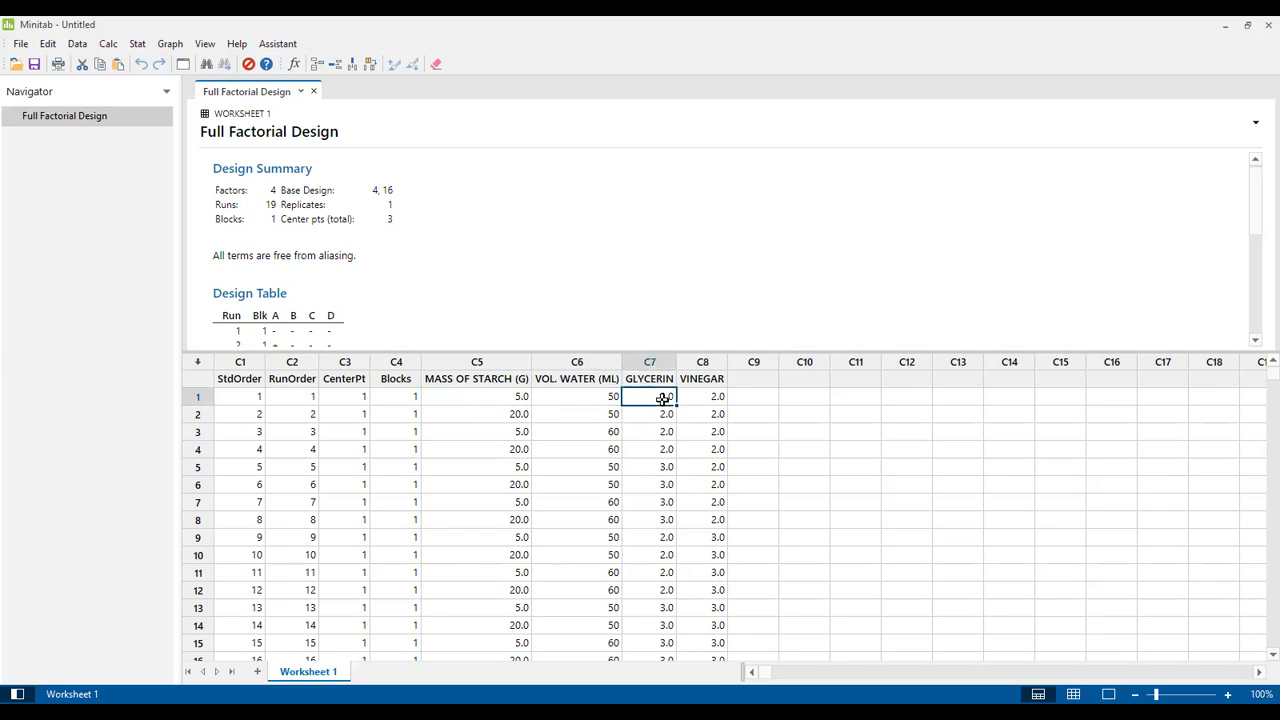
click(710, 399)
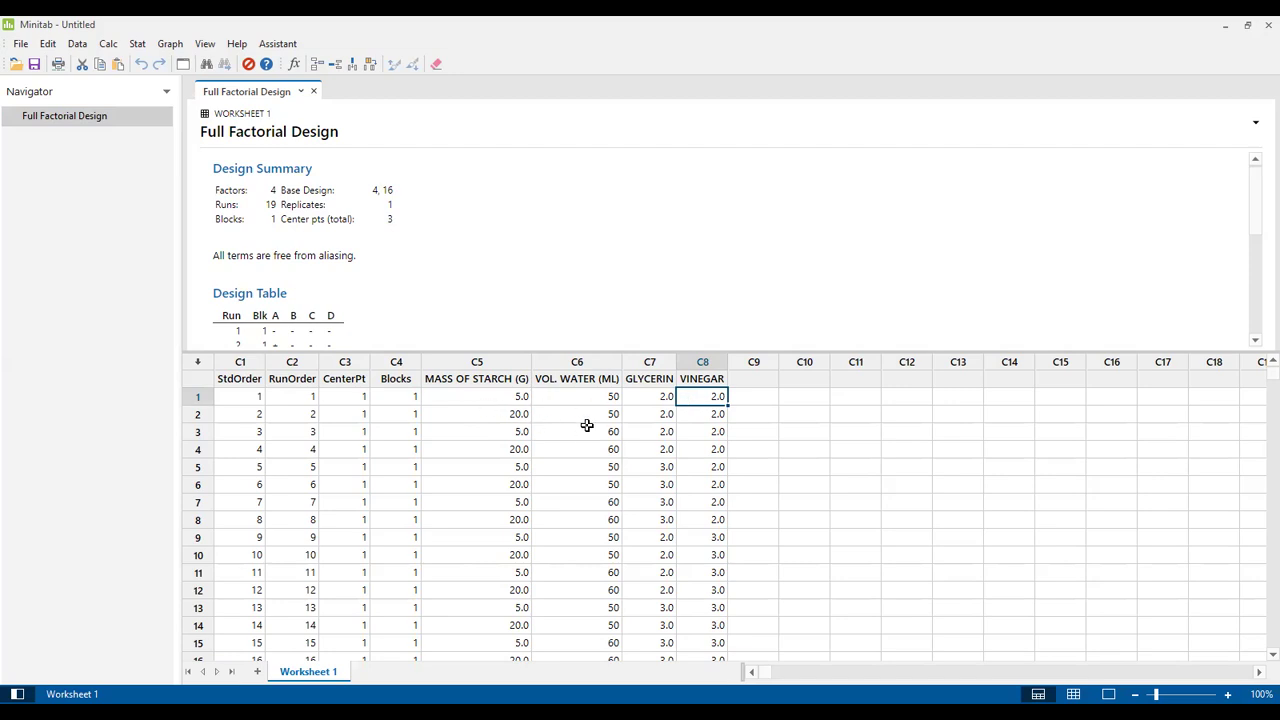
click(1258, 227)
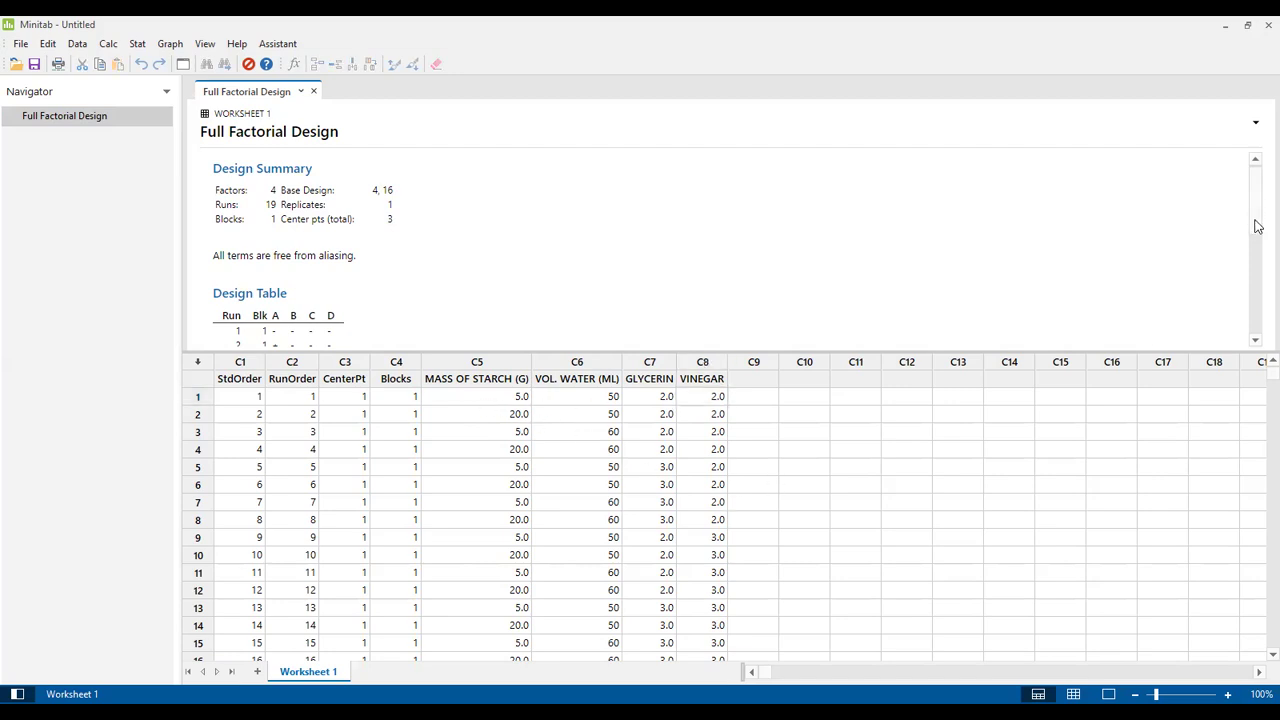
click(1258, 385)
drag(1258, 385, 1258, 423)
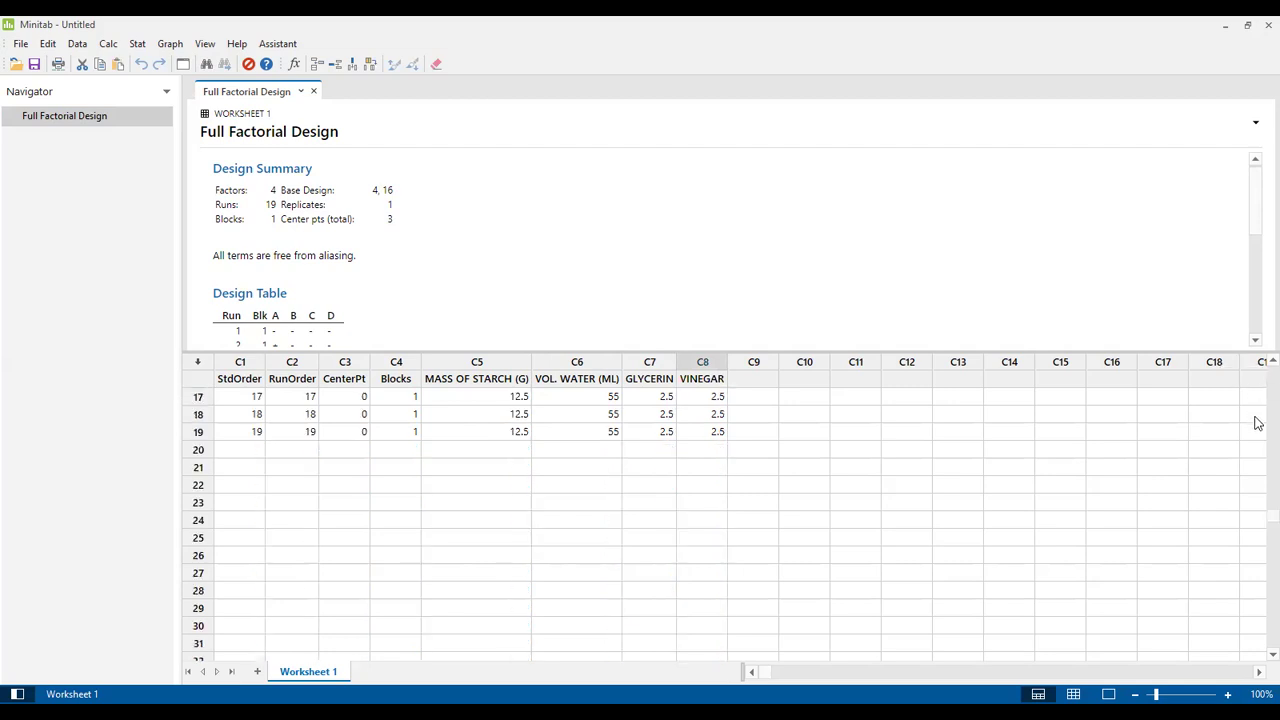
drag(1258, 519, 1259, 385)
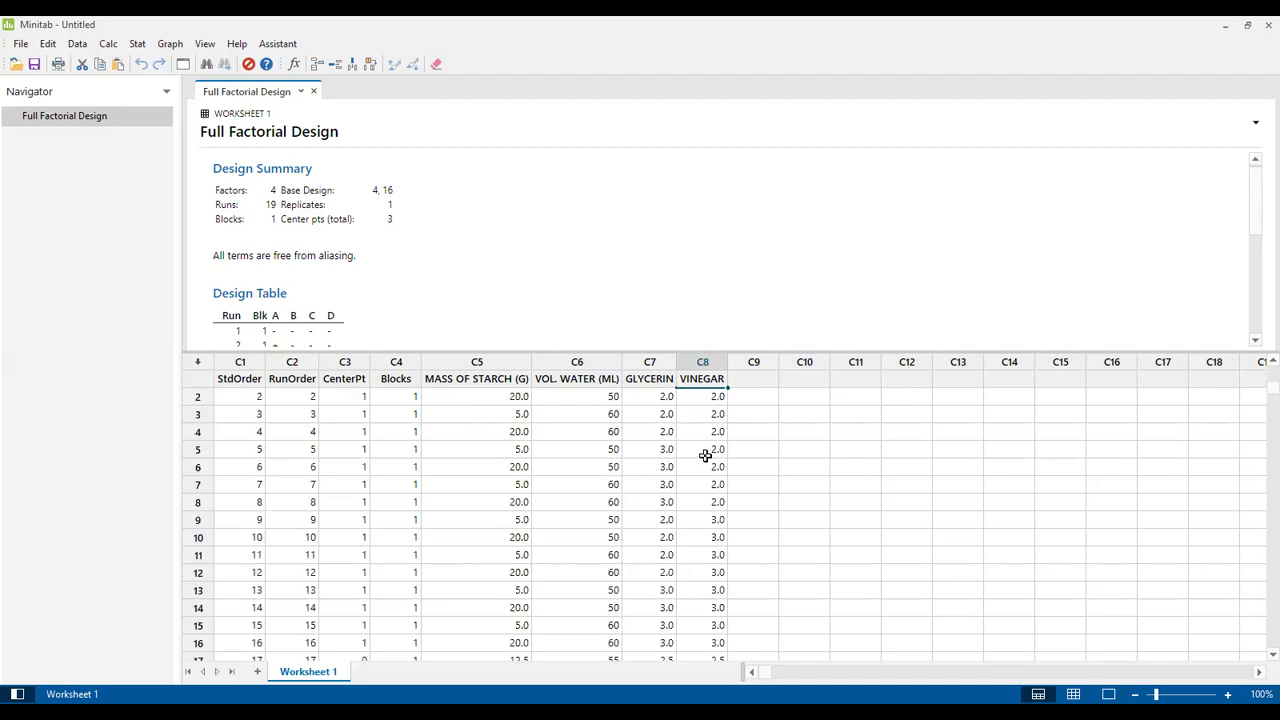
- Name the two empty columns after VINEGAR ENERGY and MASS OF BIOPLASTIC to hold the responses
click(758, 384)
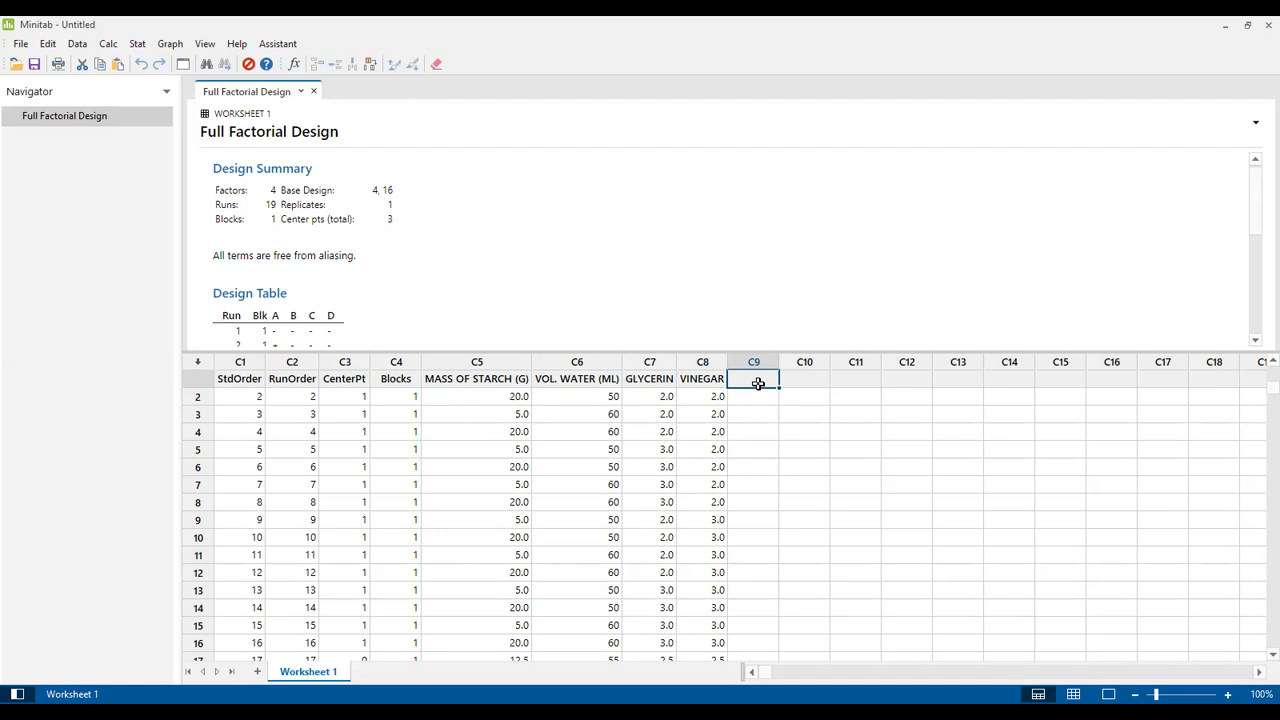
text(ENERGY)
click(798, 383)
text(MAS)
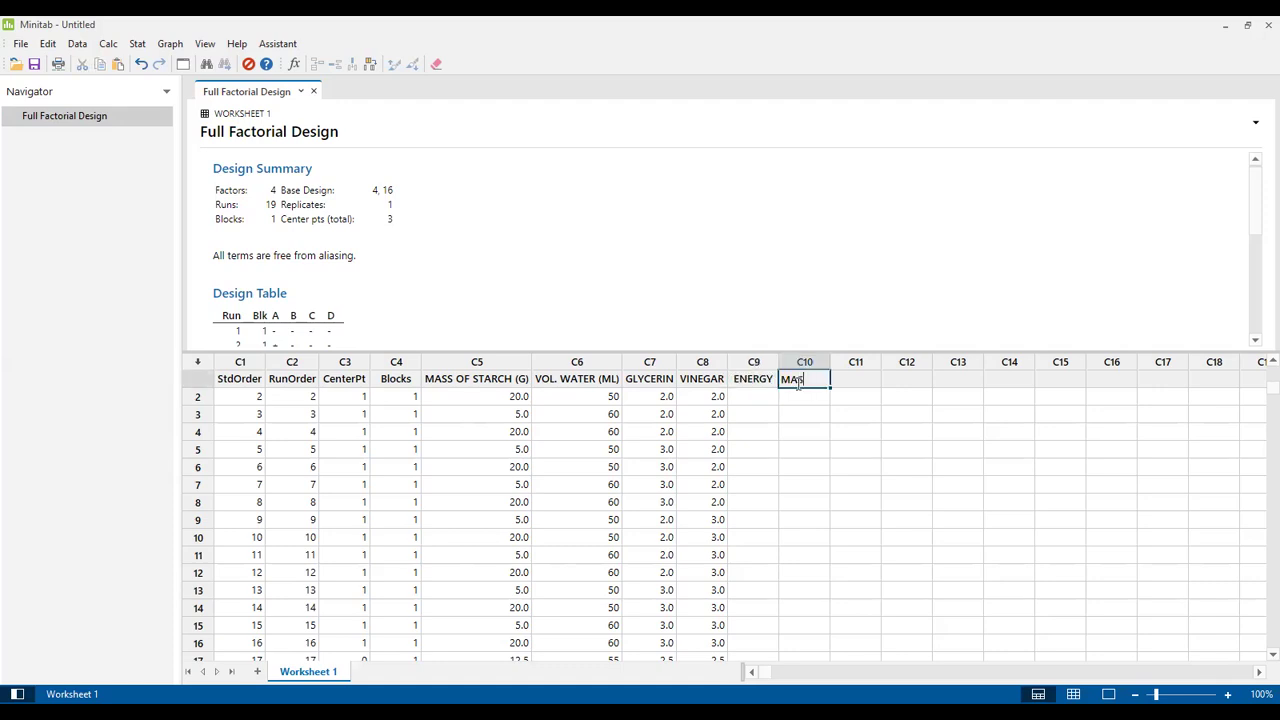
text(S OF BIOPLASTIC)
click(803, 414)
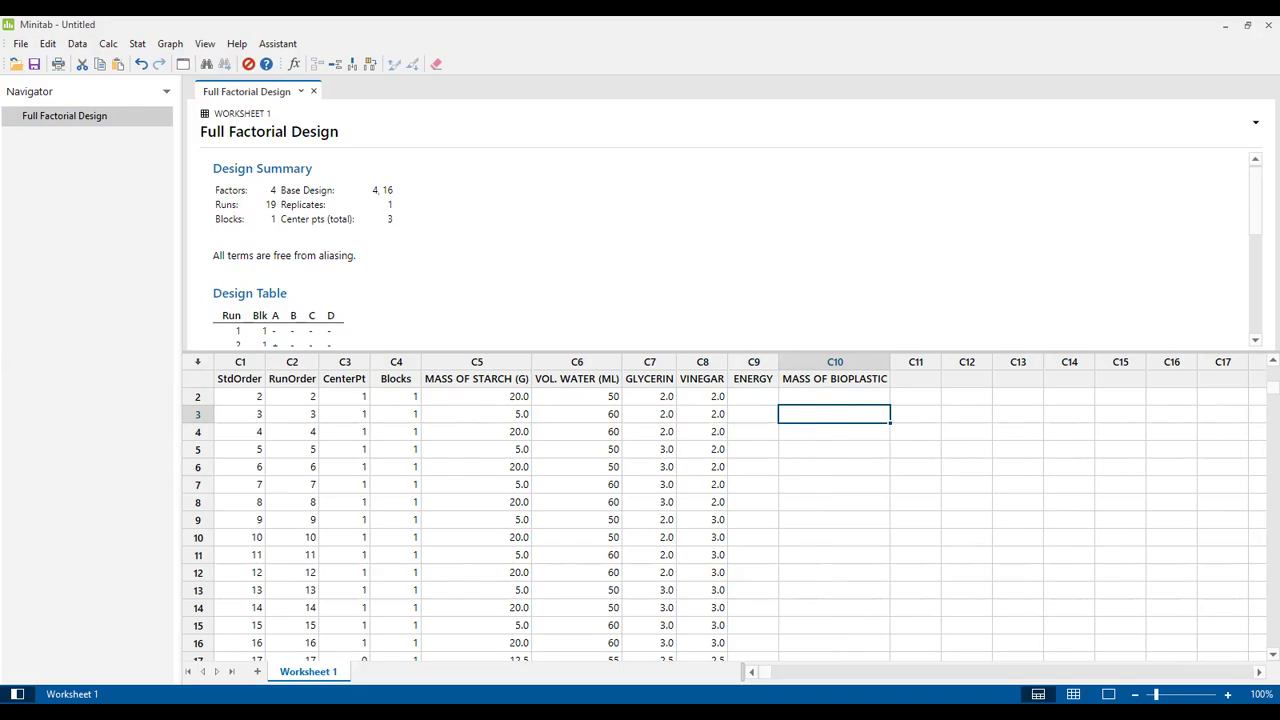
- Switch to the Word document, copy the second column of Table 1.0 for rows 1 to 19, and paste it into Minitab's ENERGY column from row 2
key(alt+Tab)
click(592, 182)
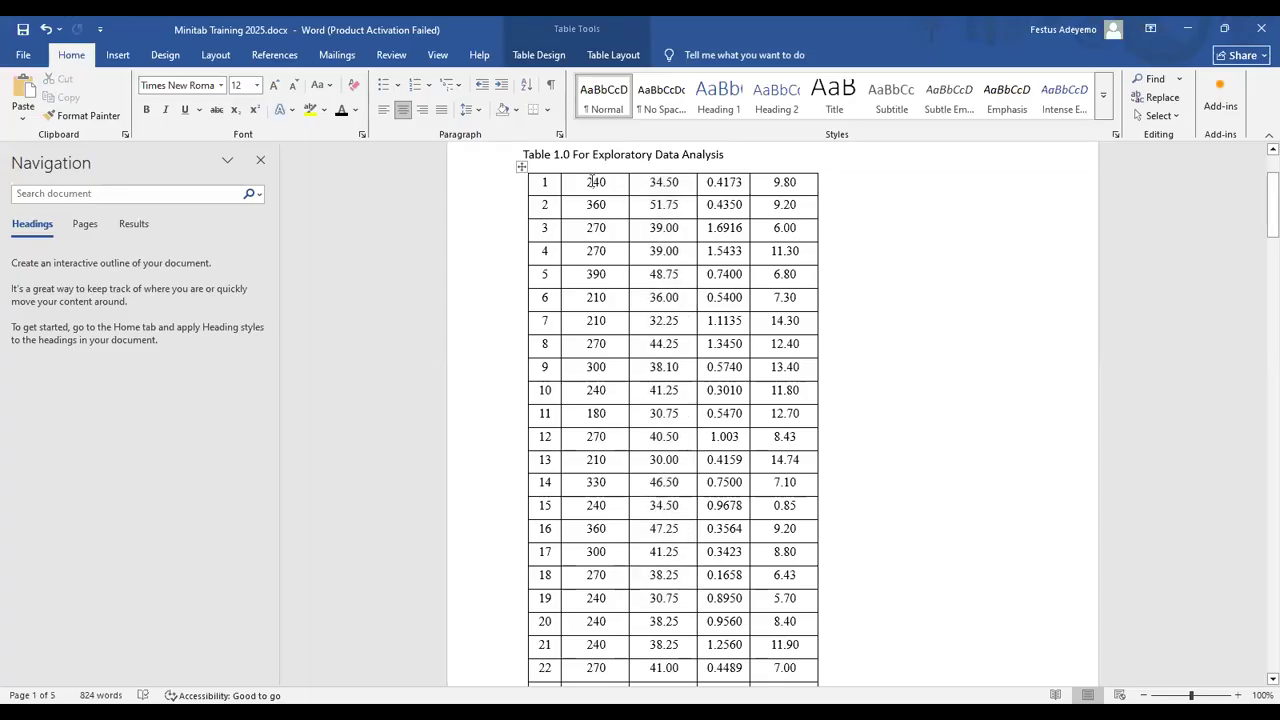
key(shift+Down)
key(shift+Down)
key(shift+Down)
key(shift+Down)
key(shift+Down)
key(shift+Down)
key(shift+Down)
key(shift+Down)
key(shift+Down)
key(shift+Down)
key(shift+Down)
key(shift+Down)
key(shift+Down)
key(shift+Down)
key(shift+Down)
key(shift+Down)
key(shift+Down)
key(shift+Down)
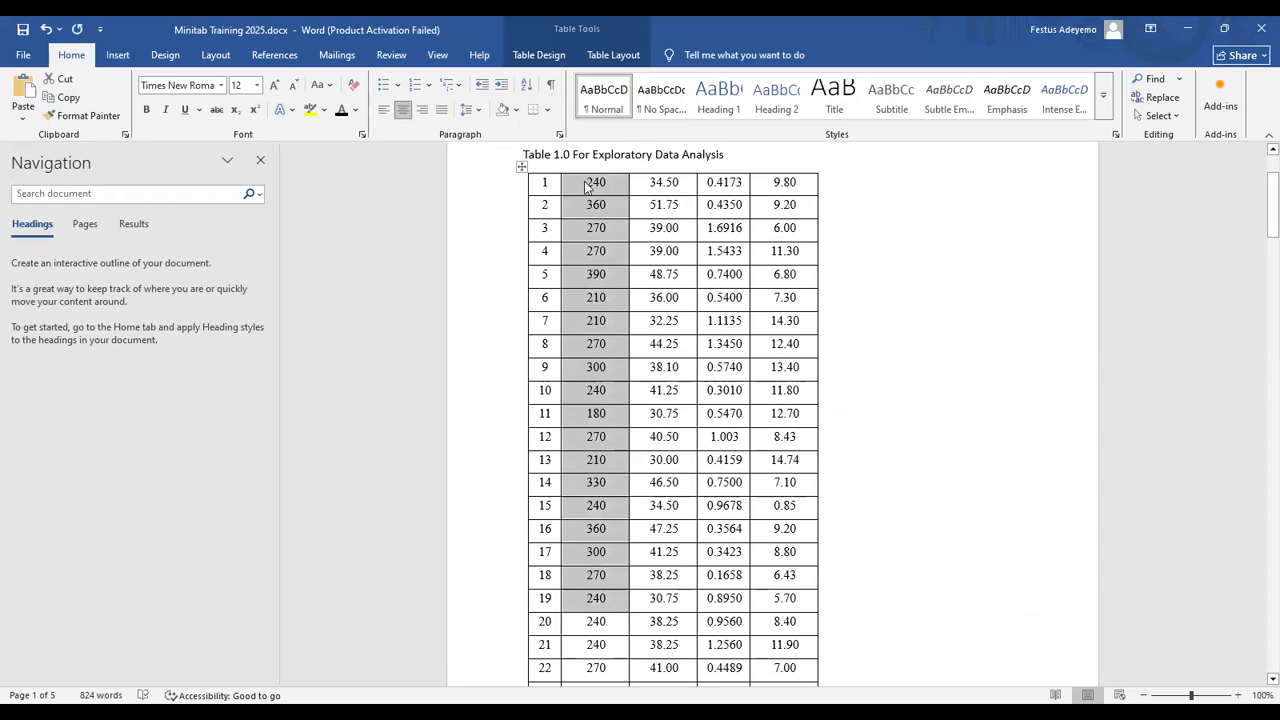
key(alt+Tab)
click(769, 396)
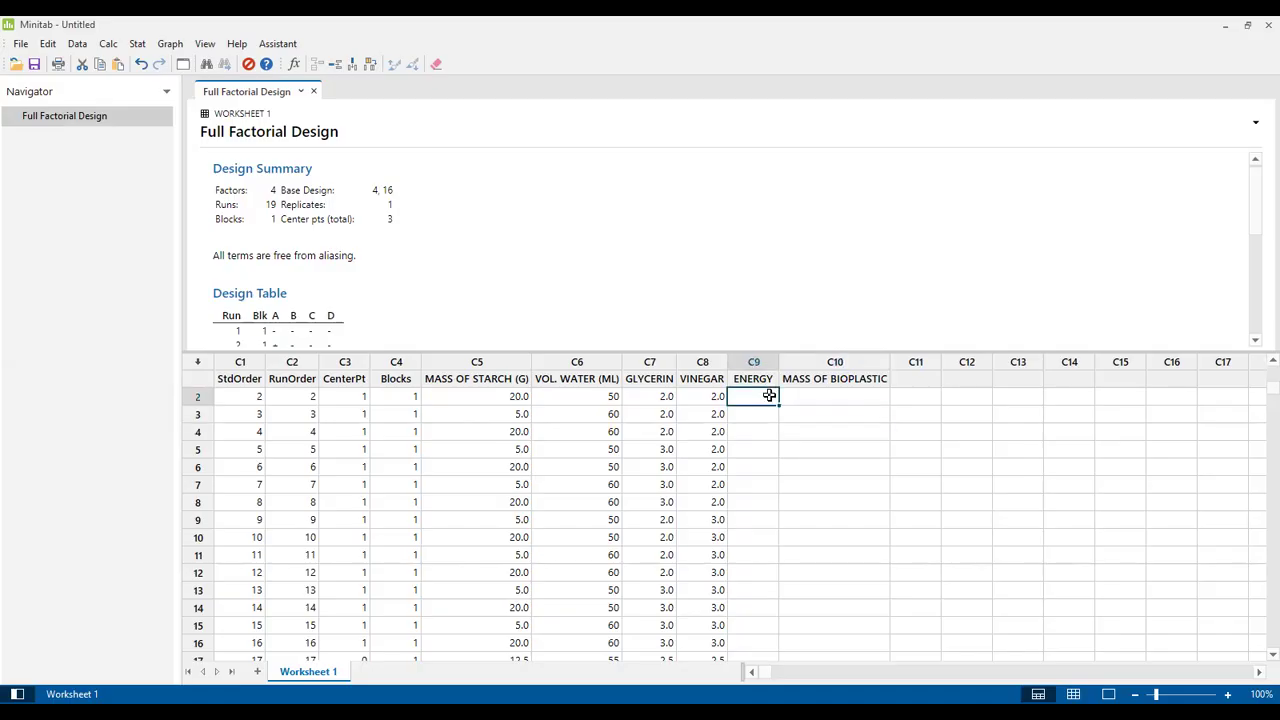
key(ctrl+v)
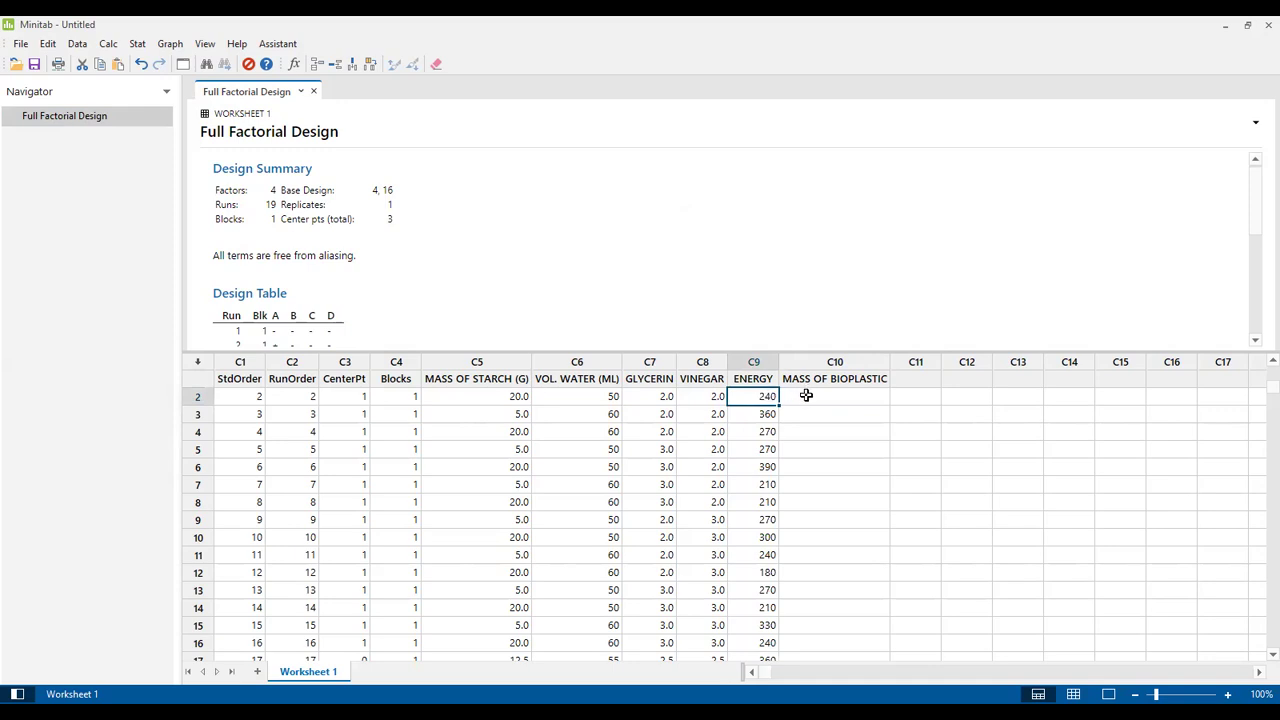
- Copy the third column of Word's Table 1.0 for rows 1 to 19 into Minitab's MASS OF BIOPLASTIC column, starting at row 2
click(807, 396)
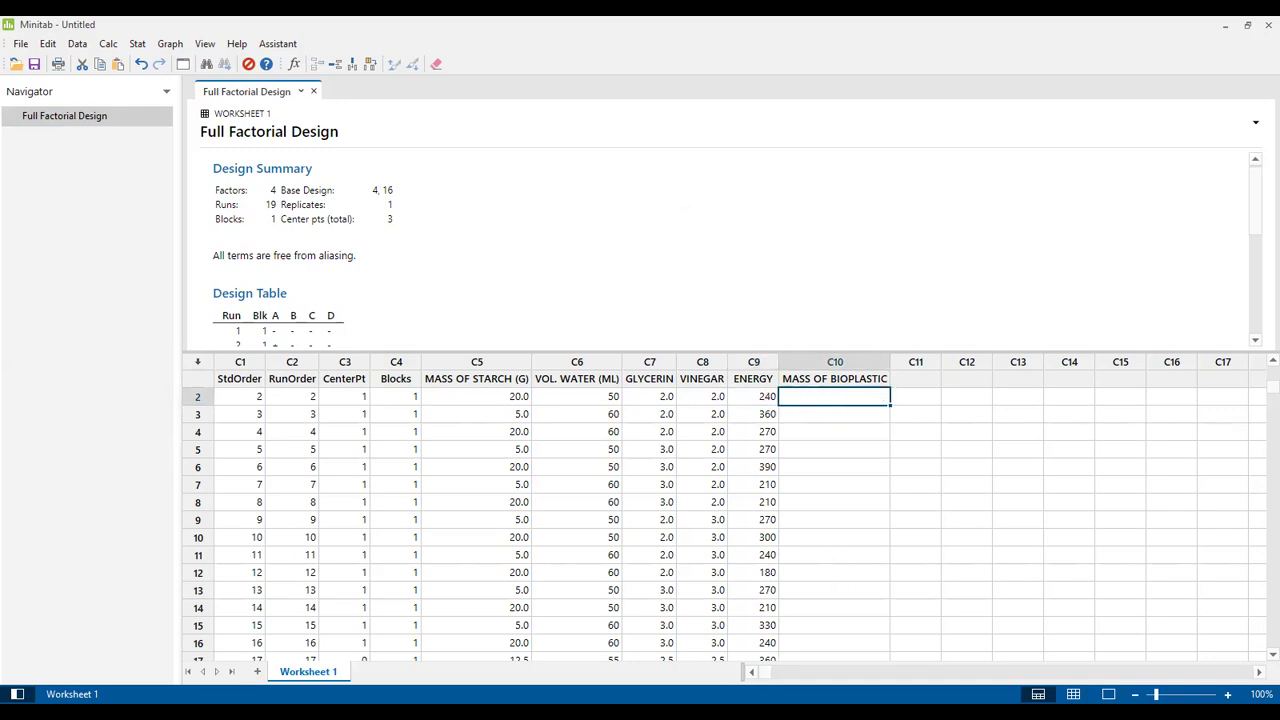
key(alt+Tab)
click(645, 182)
key(shift+Down)
key(shift+Down)
key(shift+Down)
key(shift+Down)
key(shift+Down)
key(shift+Down)
key(shift+Down)
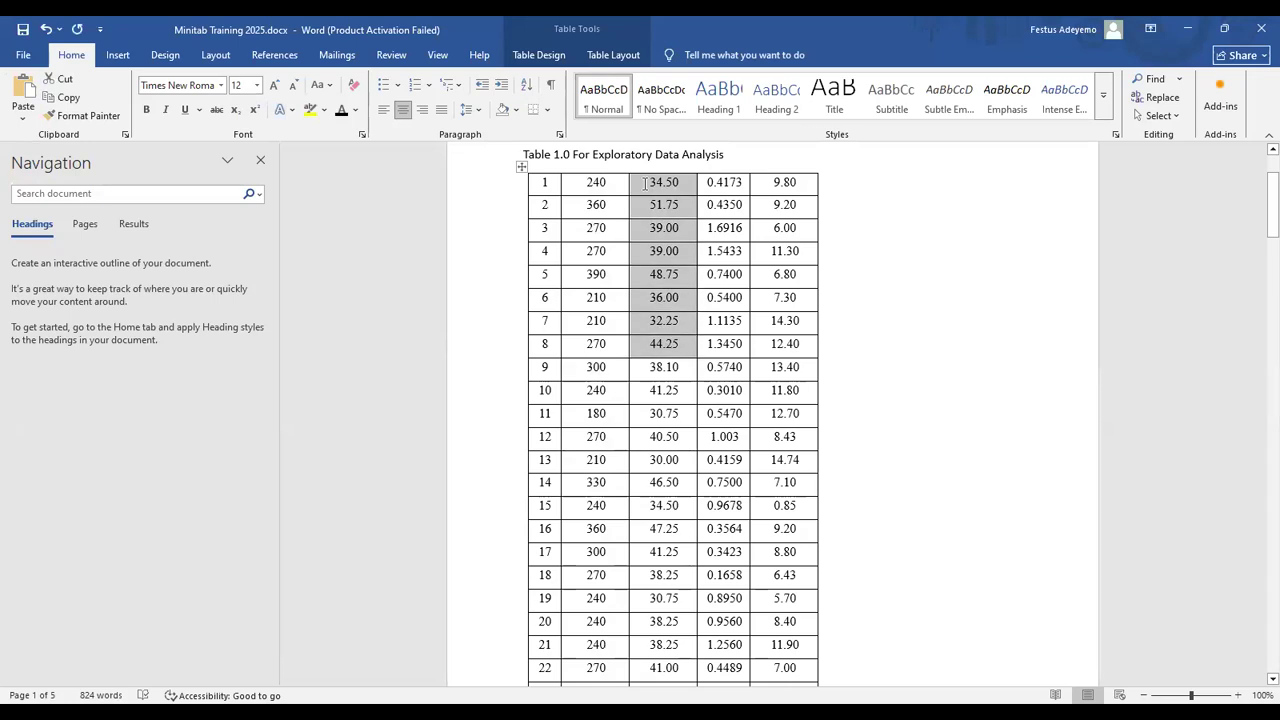
key(shift+Down)
key(shift+Down)
key(shift+Down)
key(shift+Down)
key(shift+Down)
key(shift+Down)
key(shift+Down)
key(shift+Down)
key(shift+Down)
key(shift+Down)
key(shift+Down)
key(ctrl+c)
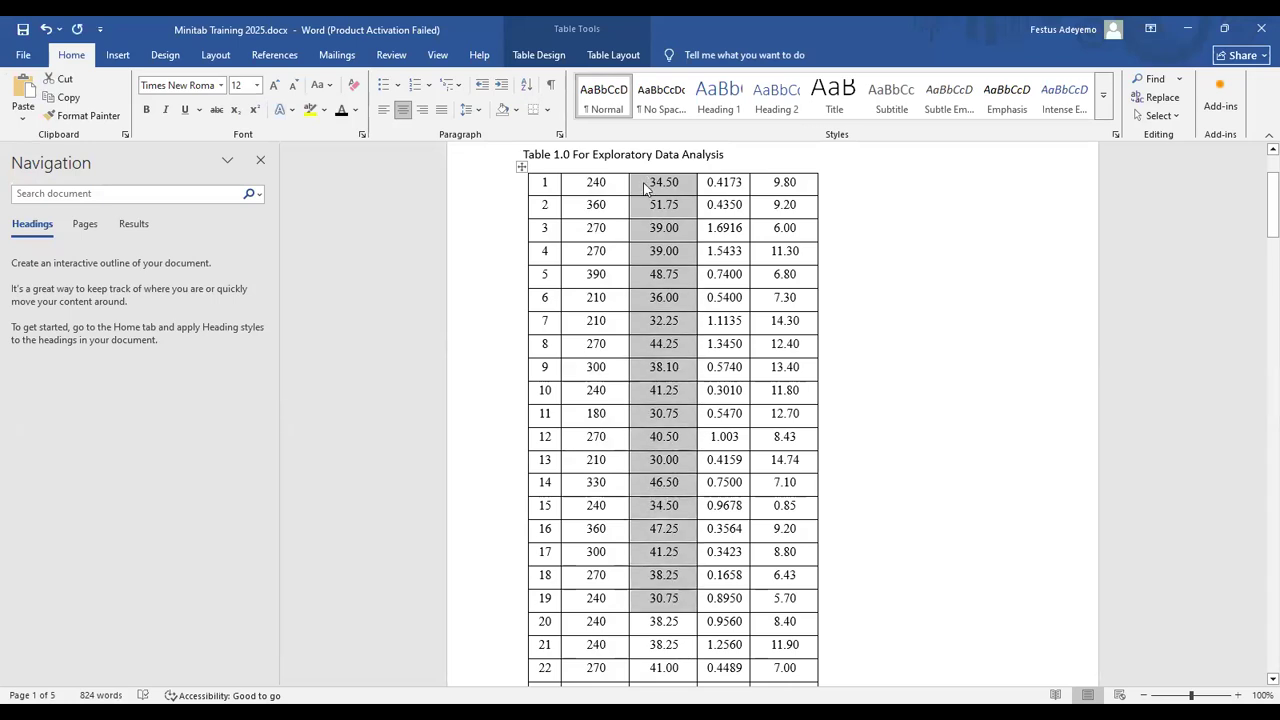
key(alt+Tab)
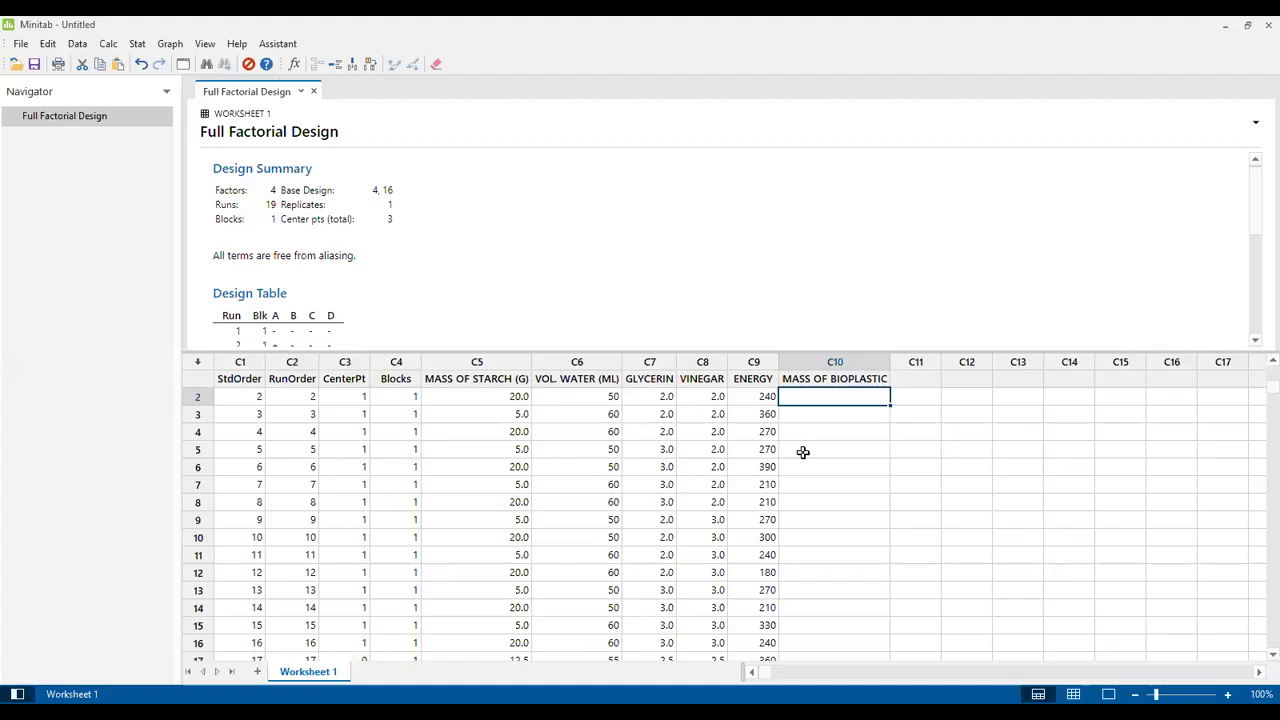
key(ctrl+v)
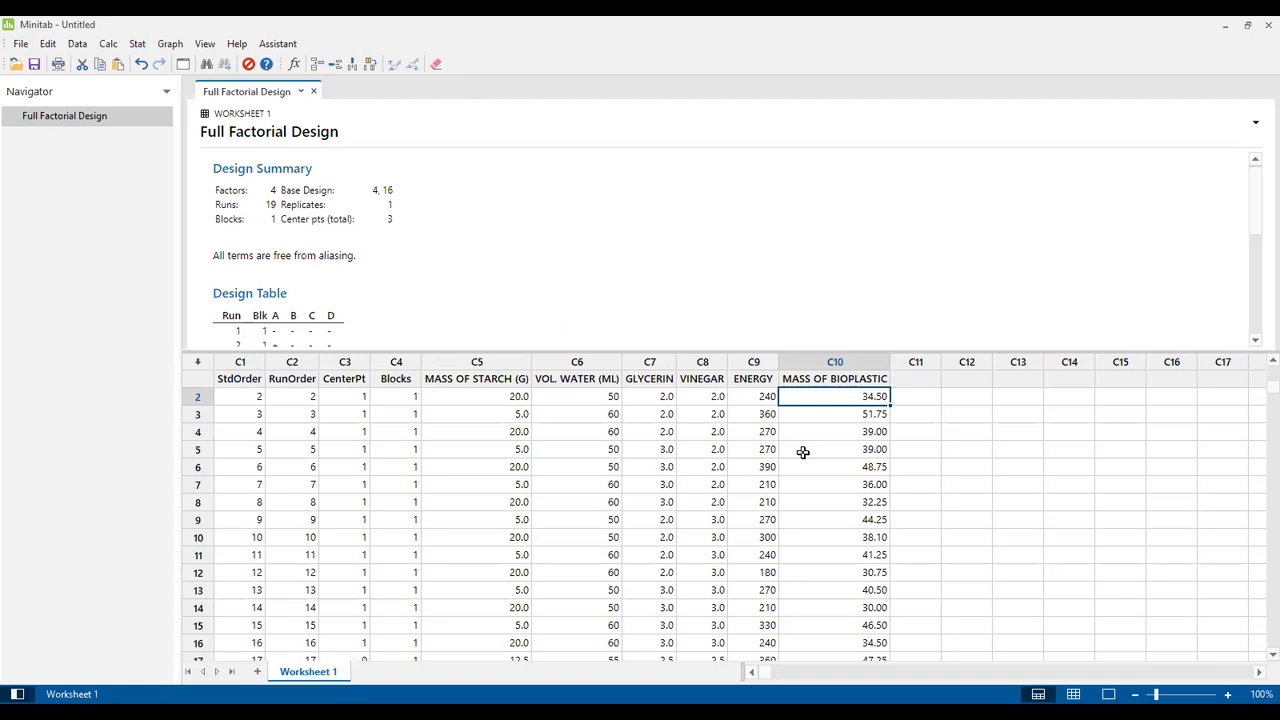
- Start the Analyze Factorial Design command for the full factorial worksheet
click(171, 45)
mouse_move(150, 46)
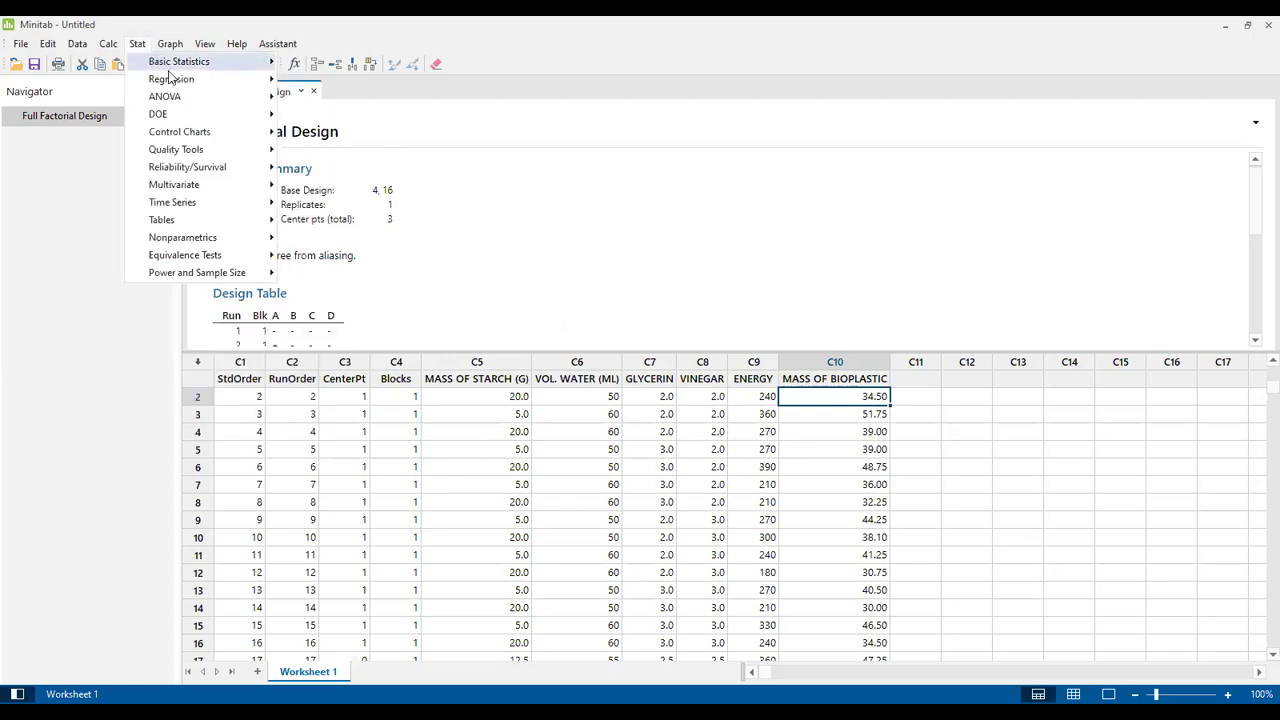
mouse_move(181, 114)
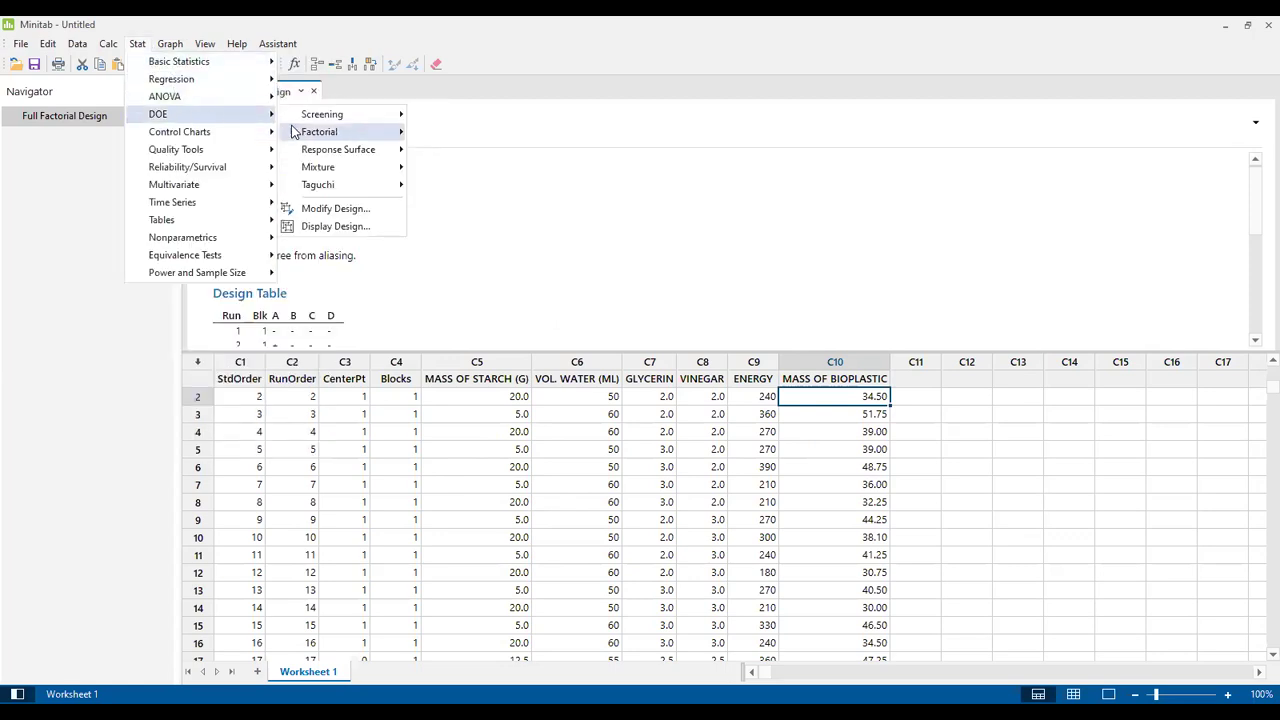
mouse_move(318, 131)
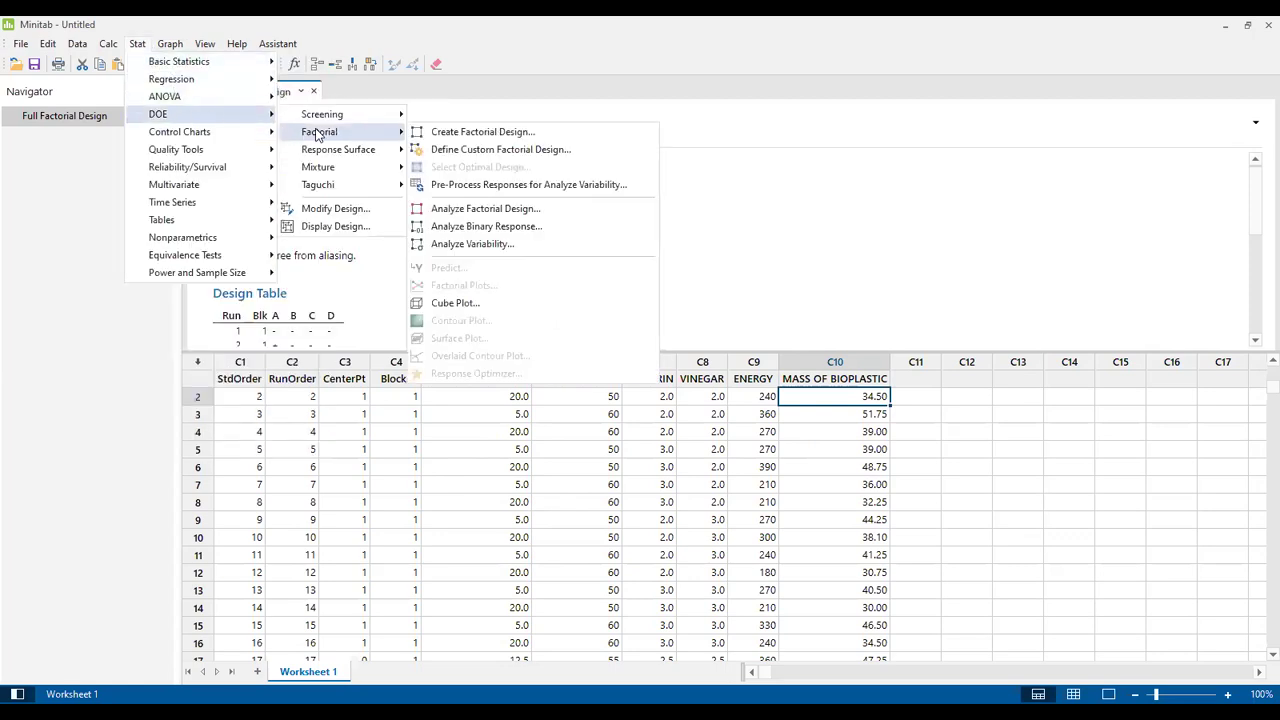
click(484, 210)
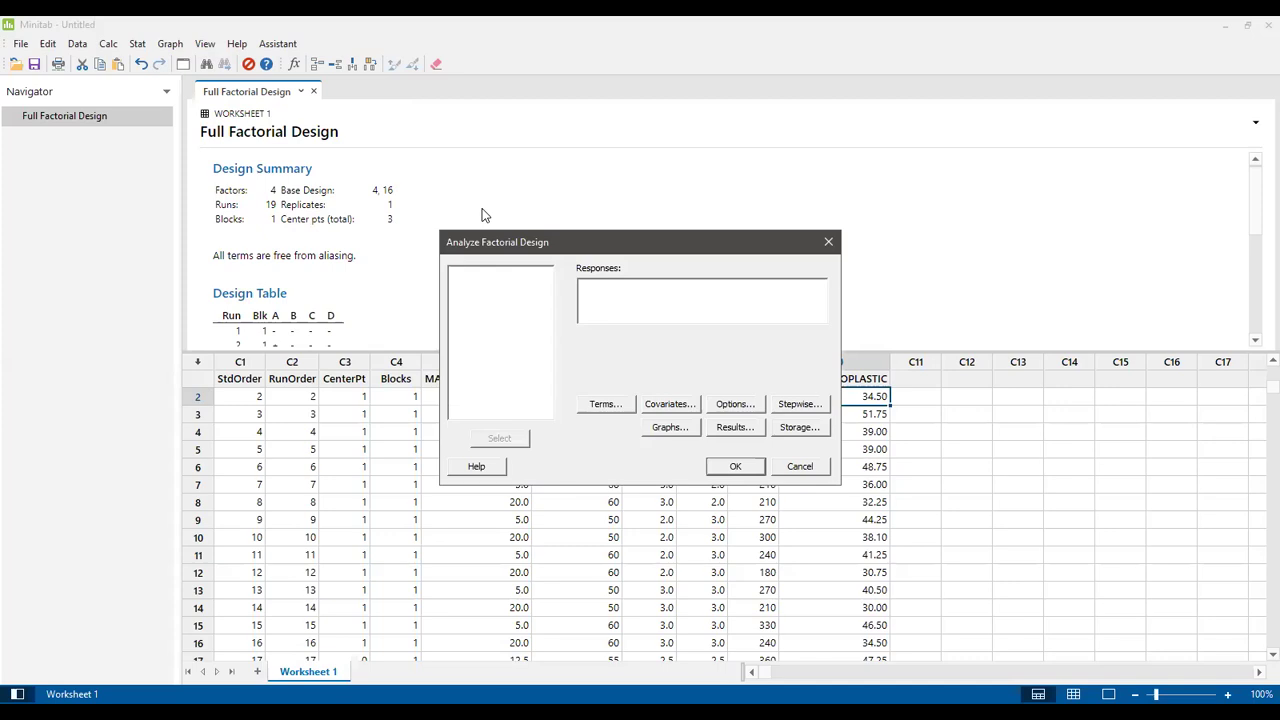